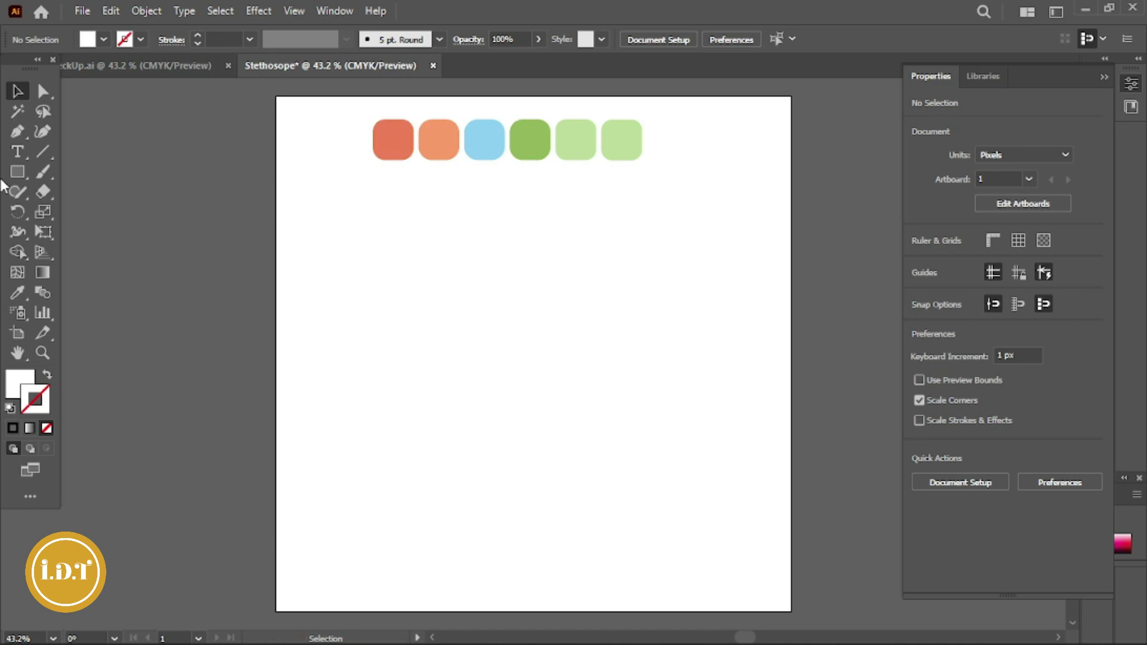
Draw a large circle below the swatches with the Ellipse Tool, sampling the red swatch colour.
{"action": "left_click_drag", "start_coordinate": [27, 171], "coordinate": [88, 224]}
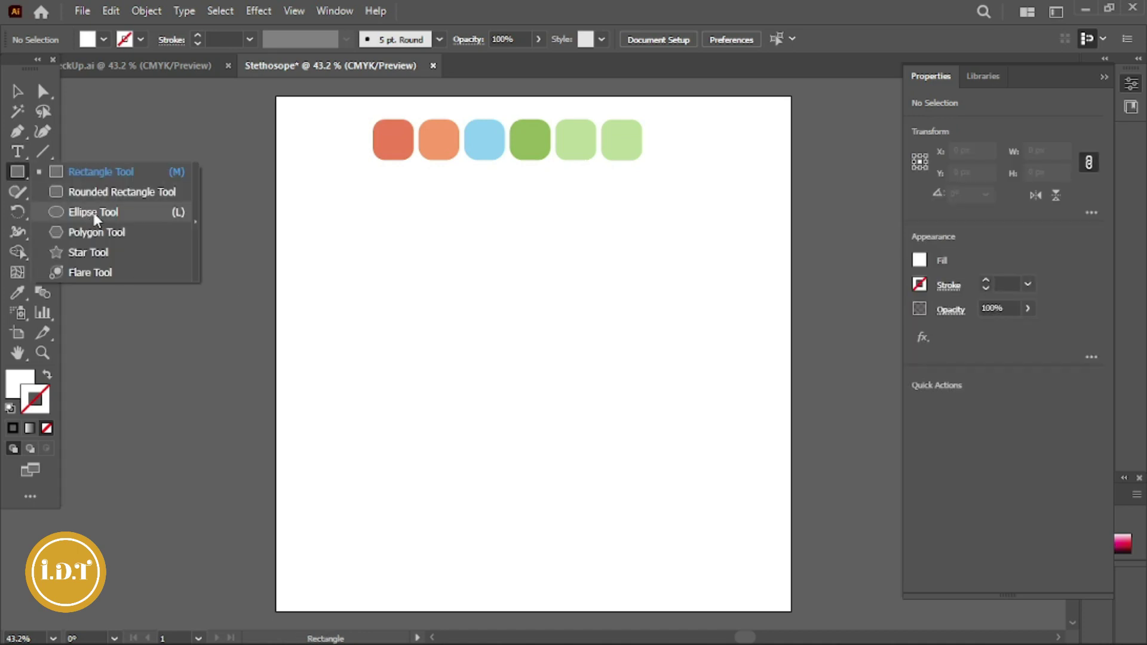
{"action": "left_click", "coordinate": [94, 212]}
{"action": "left_click", "coordinate": [12, 428]}
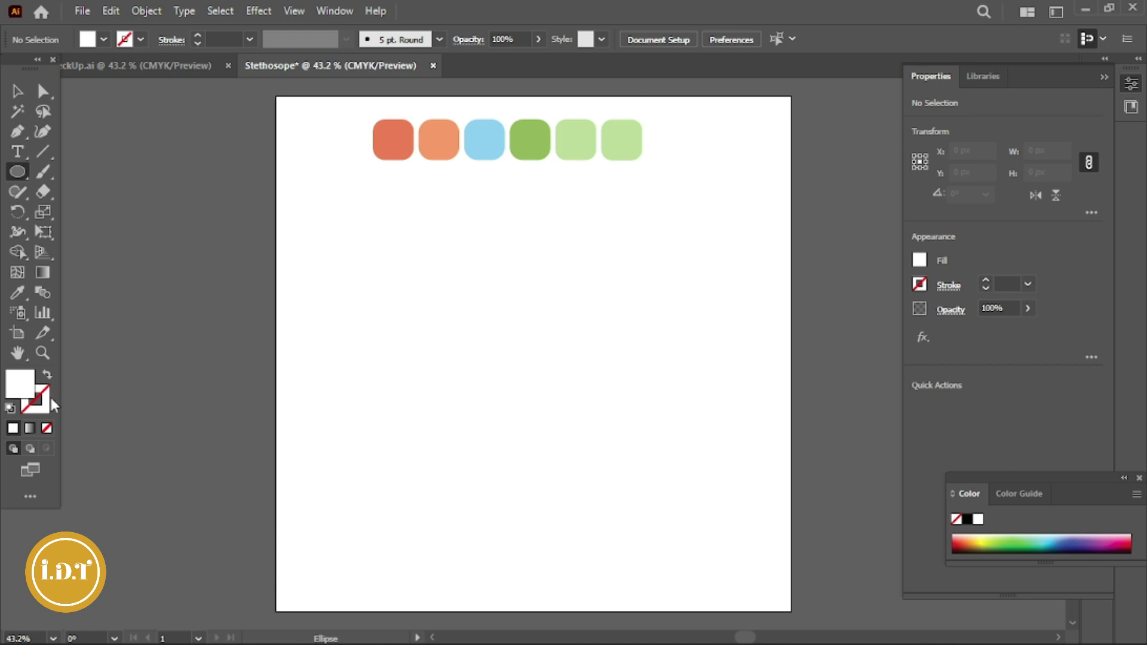
{"action": "left_click", "coordinate": [46, 429]}
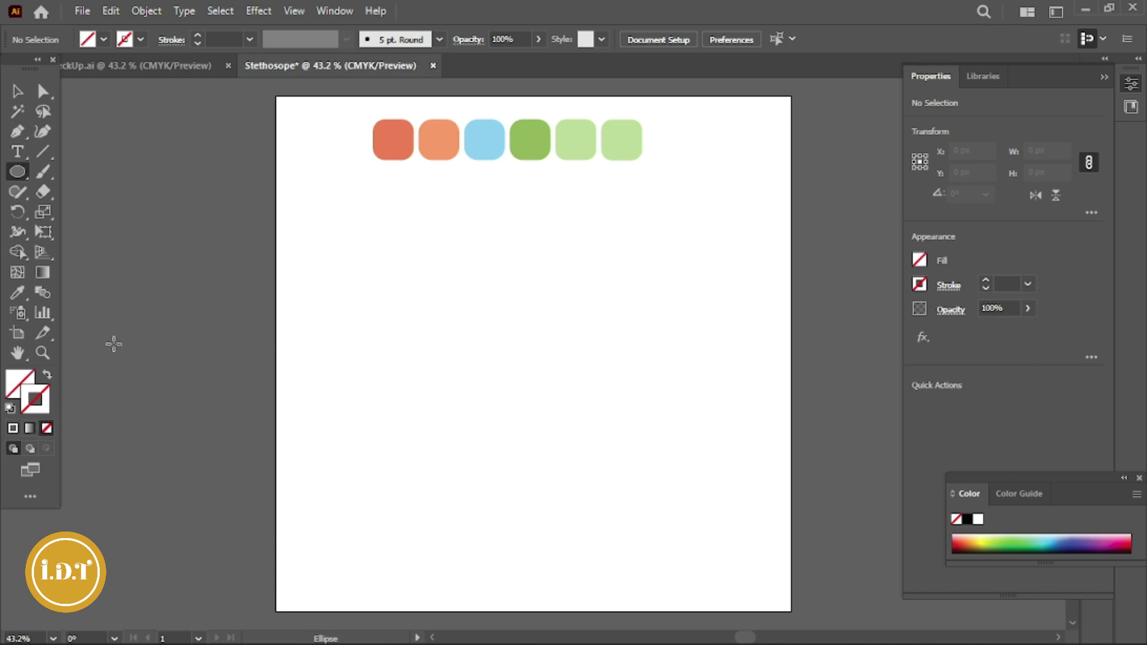
{"action": "left_click", "coordinate": [17, 292]}
{"action": "left_click", "coordinate": [395, 147]}
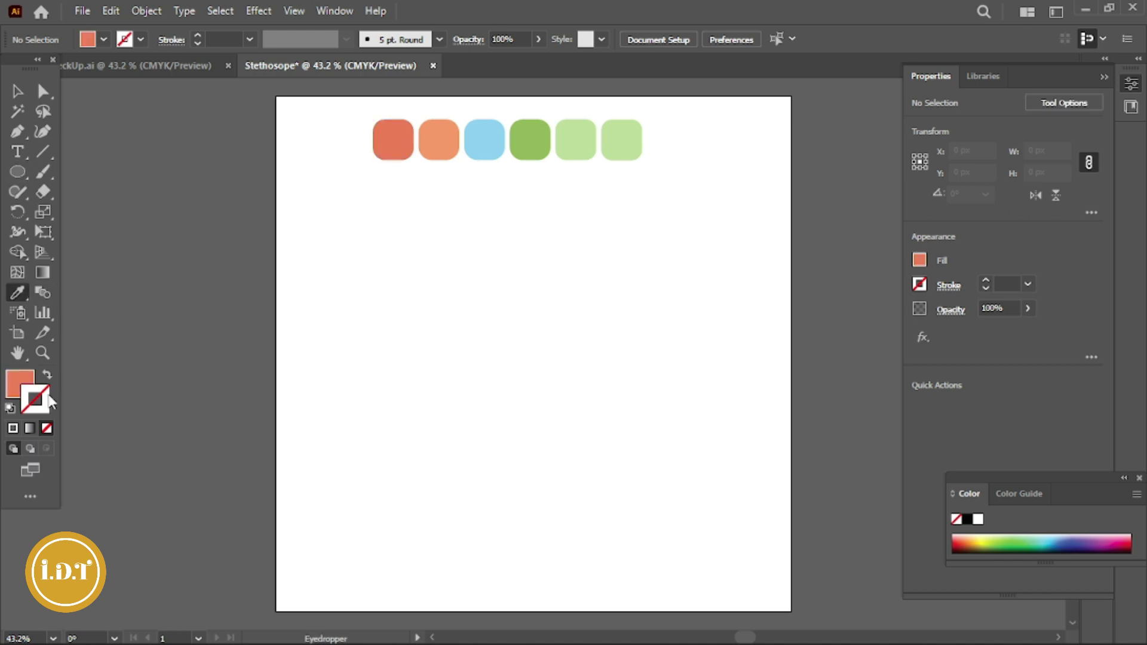
{"action": "key", "text": "v"}
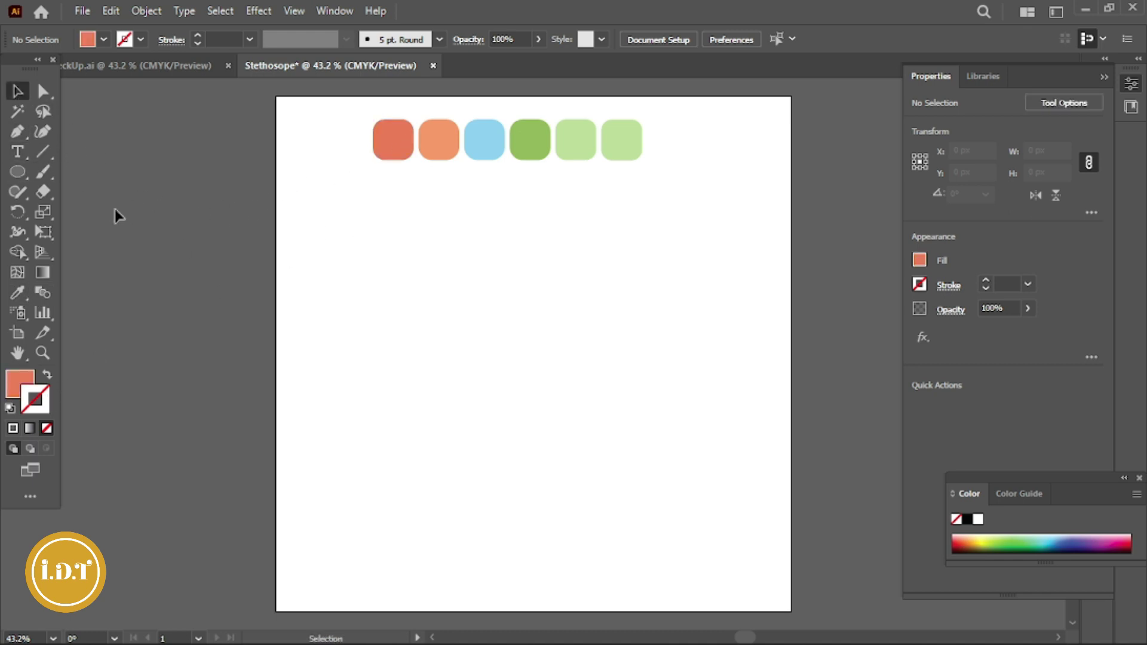
{"action": "left_click", "coordinate": [17, 172]}
{"action": "left_click_drag", "start_coordinate": [419, 235], "coordinate": [611, 426]}
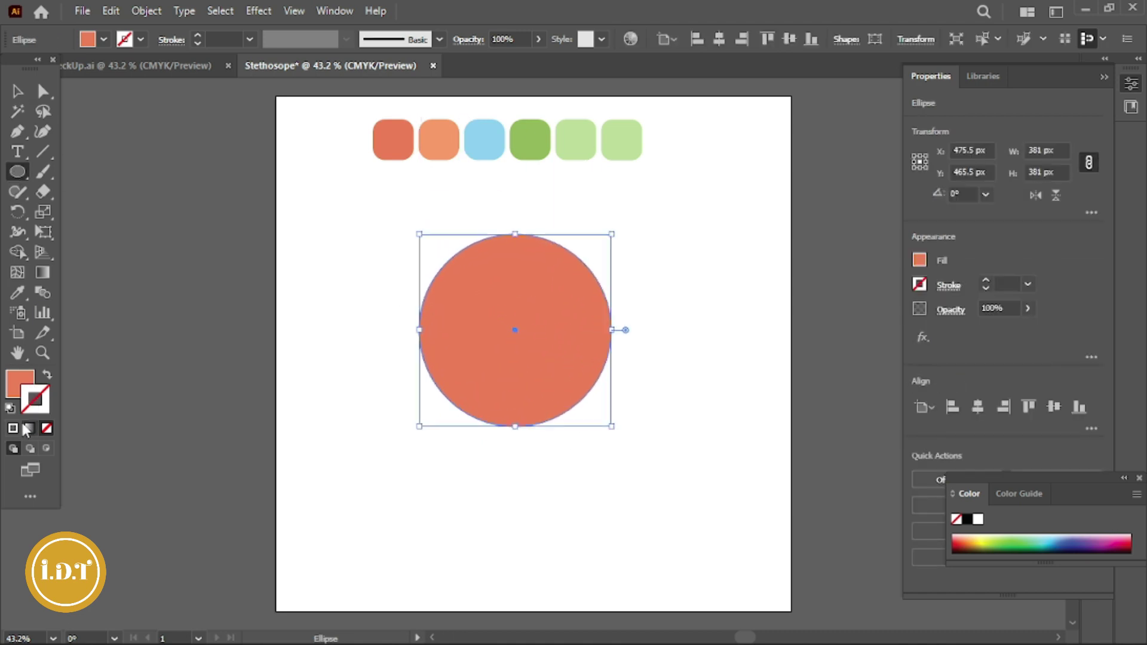
Set the circle to no fill with a thin orange outline.
{"action": "left_click", "coordinate": [18, 382]}
{"action": "left_click", "coordinate": [47, 428]}
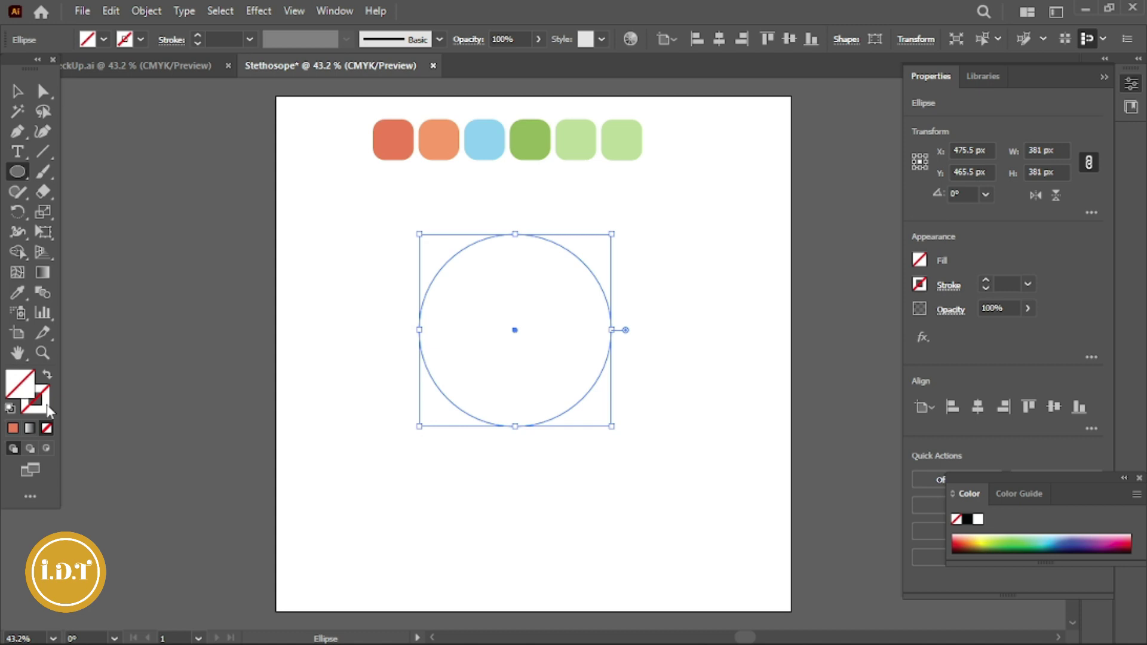
{"action": "left_click", "coordinate": [12, 427]}
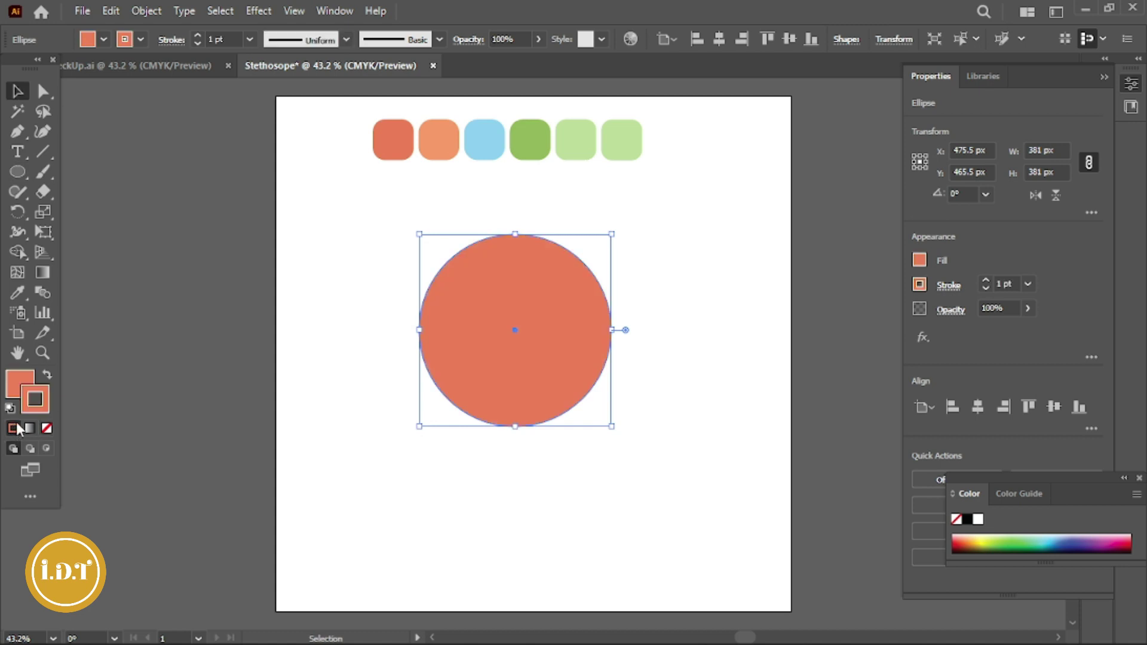
{"action": "left_click", "coordinate": [46, 427]}
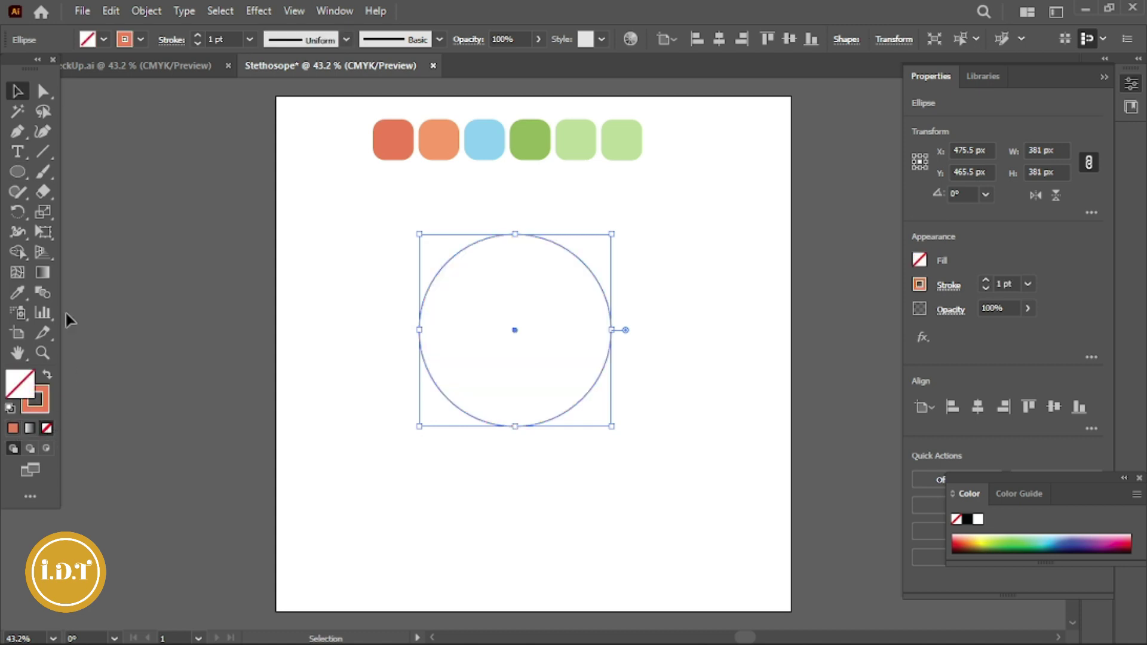
{"action": "left_click", "coordinate": [41, 399]}
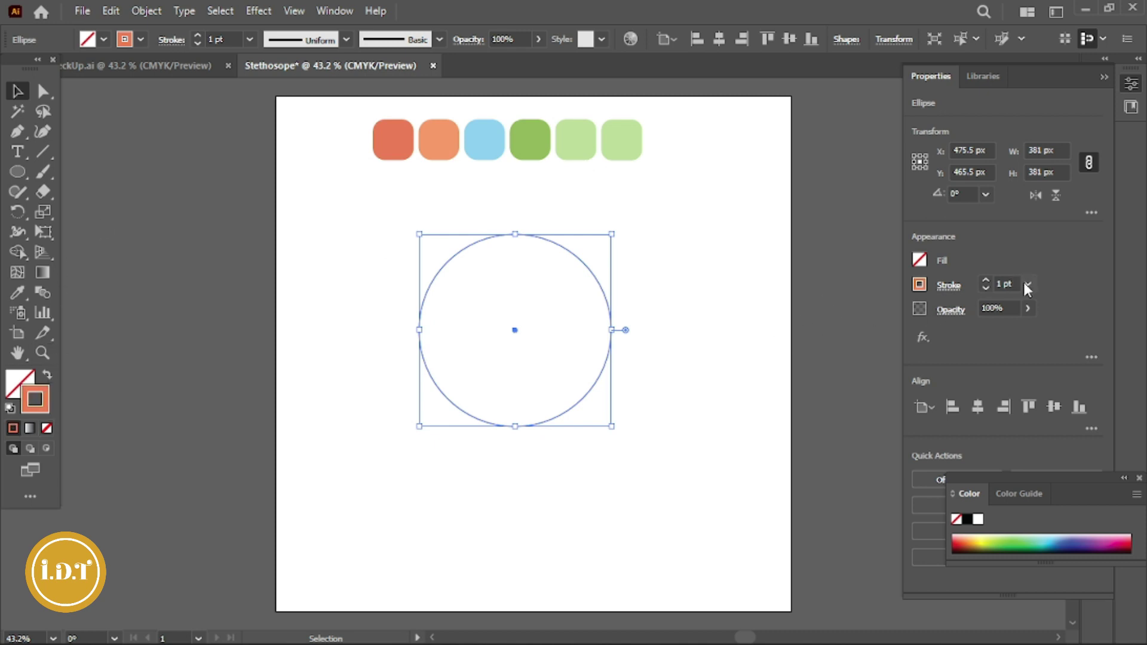
Give the circle a 20 pt outline and drag its bottom anchor down into an egg shape.
{"action": "left_click", "coordinate": [1002, 284]}
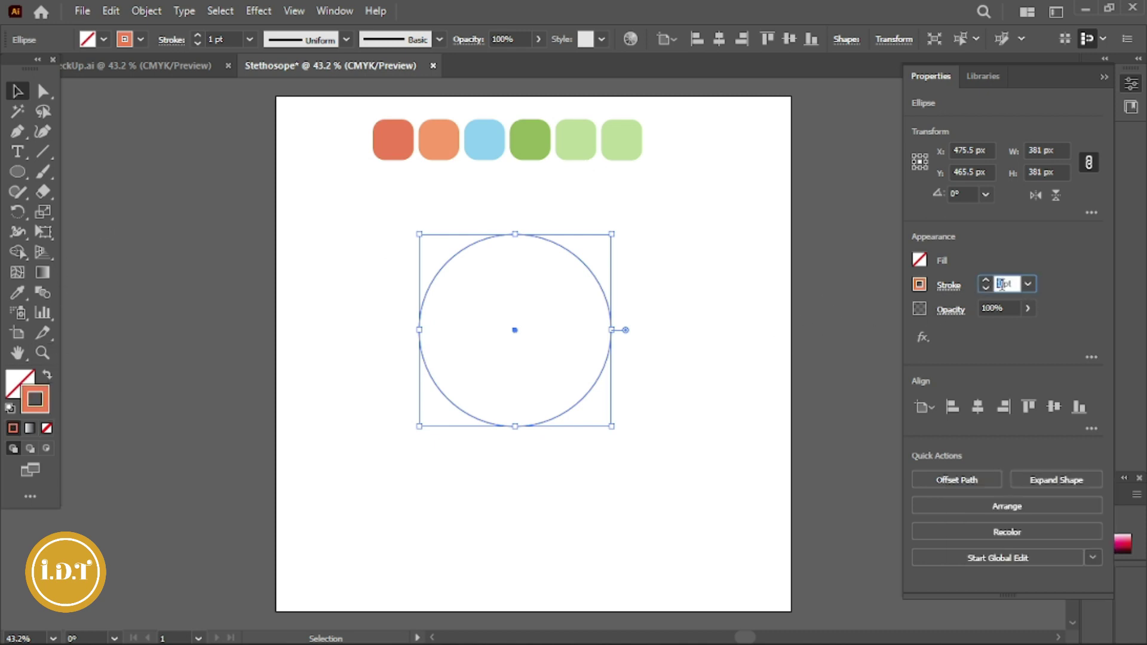
{"action": "type", "text": "20"}
{"action": "key", "text": "Return"}
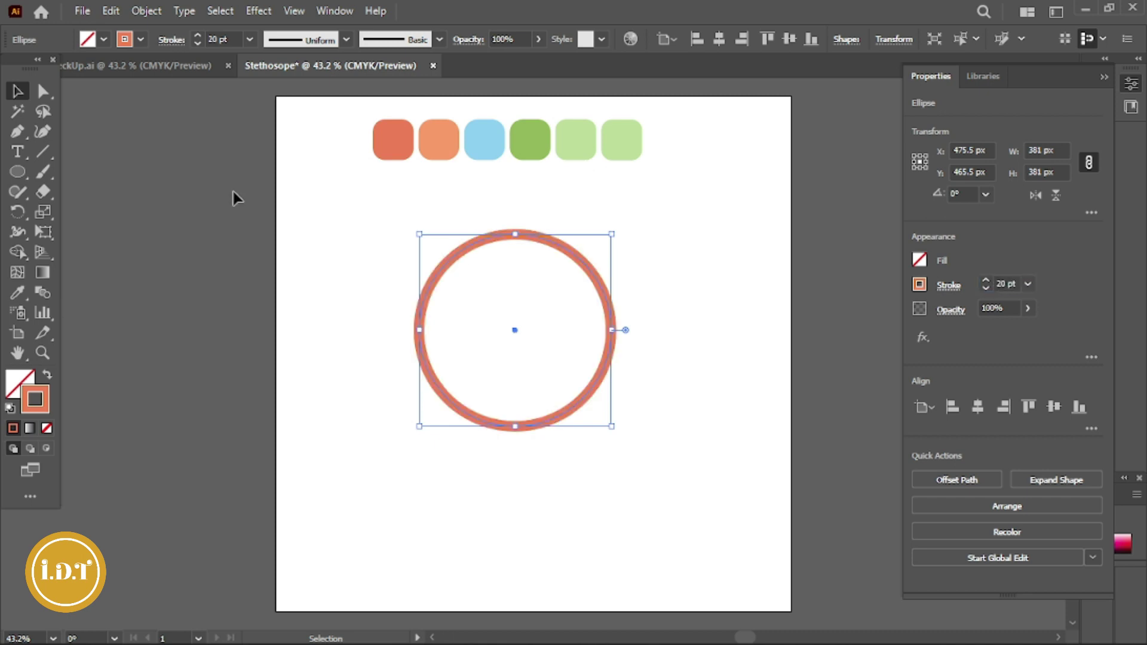
{"action": "left_click", "coordinate": [43, 92]}
{"action": "left_click_drag", "start_coordinate": [402, 369], "coordinate": [600, 434]}
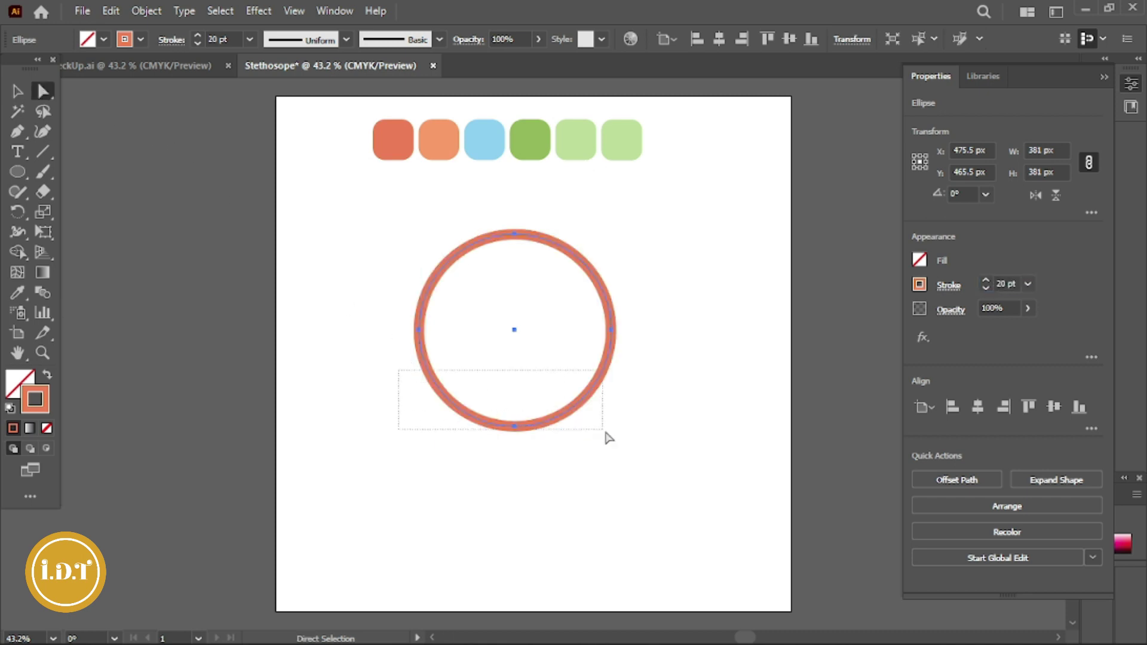
{"action": "left_click_drag", "start_coordinate": [514, 429], "coordinate": [515, 487]}
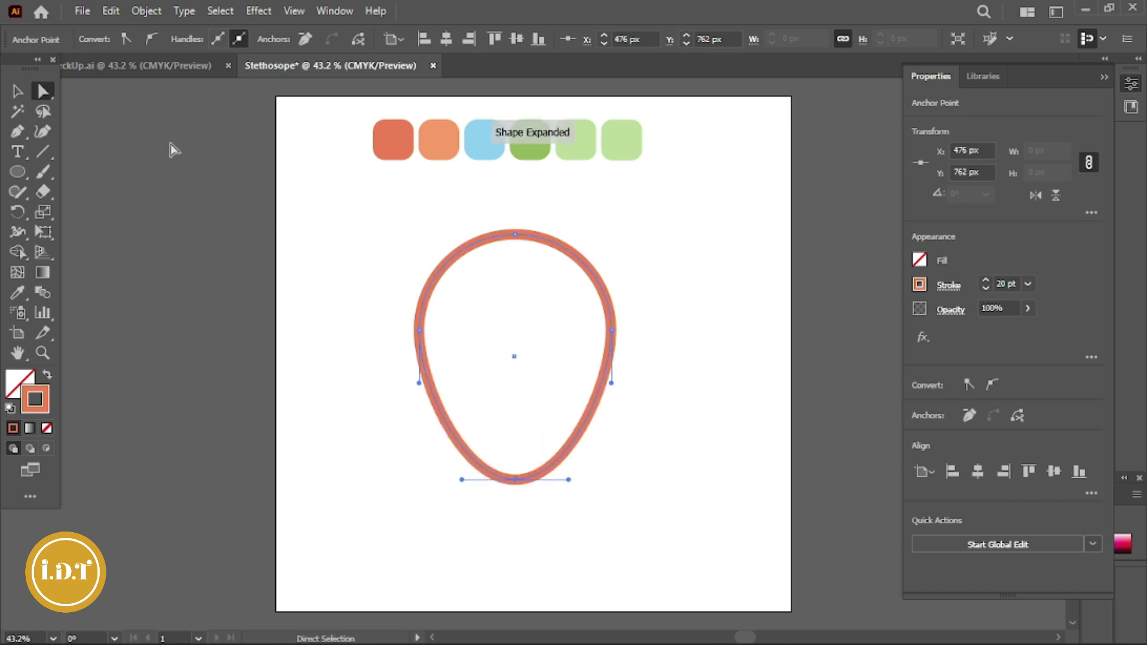
{"action": "left_click", "coordinate": [18, 91]}
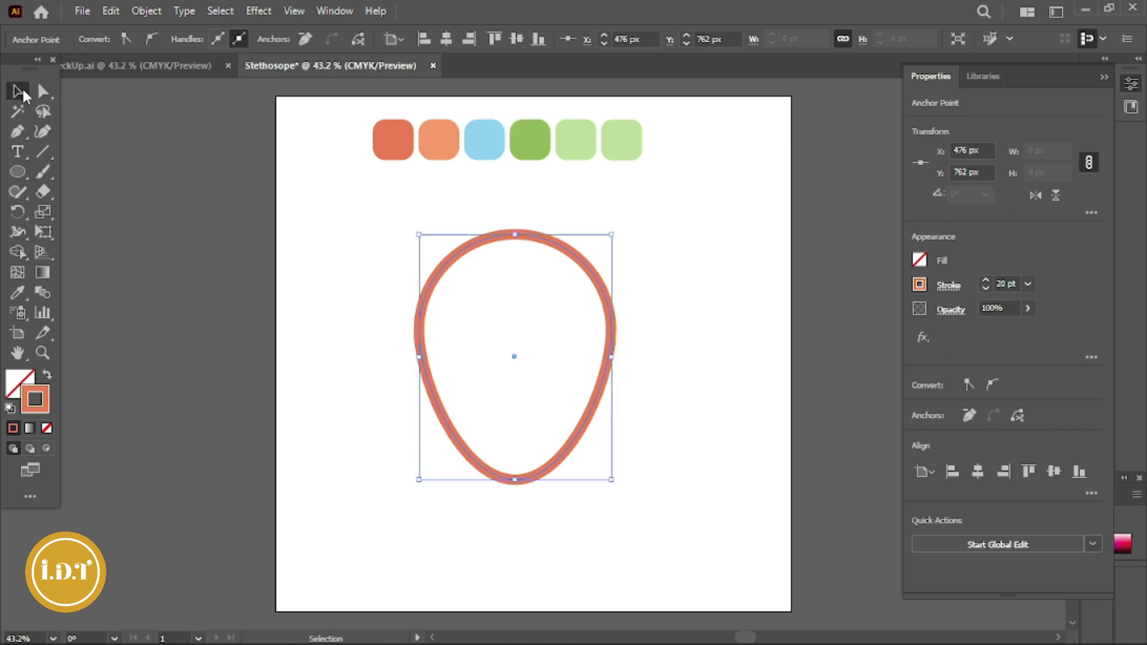
{"action": "left_click", "coordinate": [17, 171]}
Draw a rectangle over the egg's top and centre it horizontally on the egg.
{"action": "left_click", "coordinate": [119, 169]}
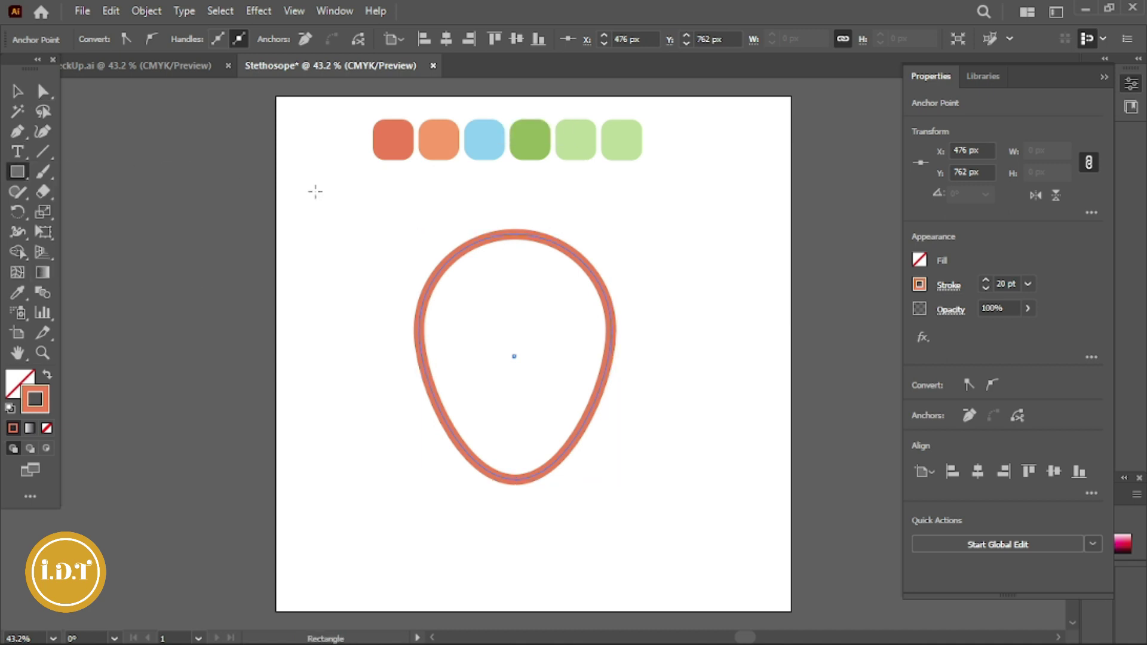
{"action": "left_click_drag", "start_coordinate": [472, 201], "coordinate": [575, 287]}
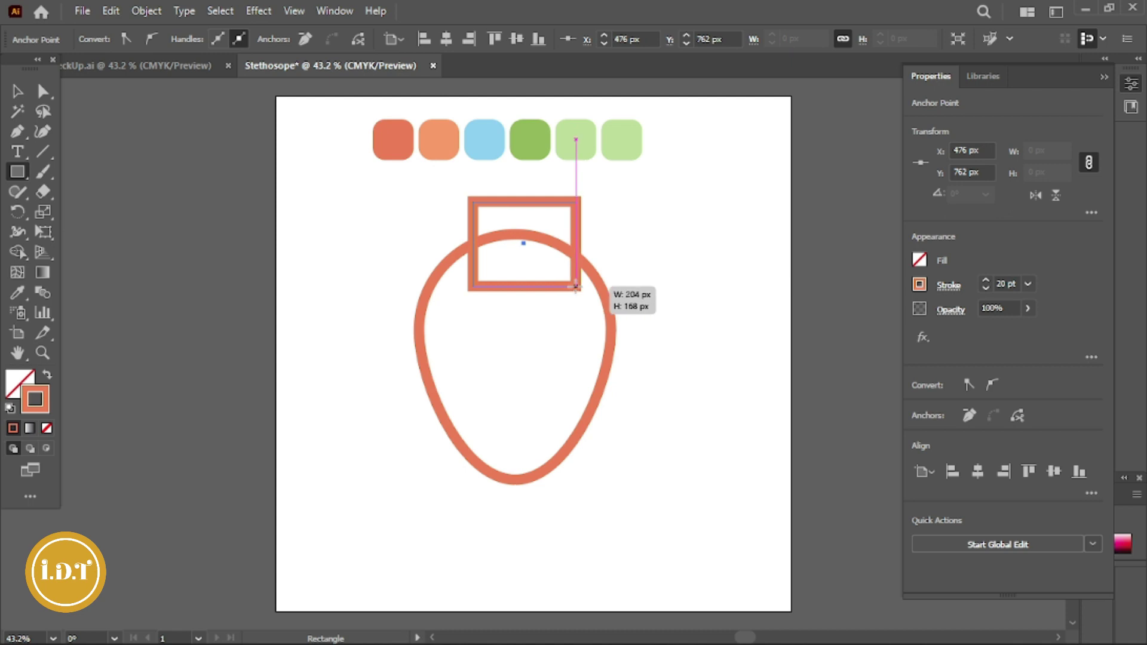
{"action": "left_click_drag", "start_coordinate": [572, 287], "coordinate": [566, 287]}
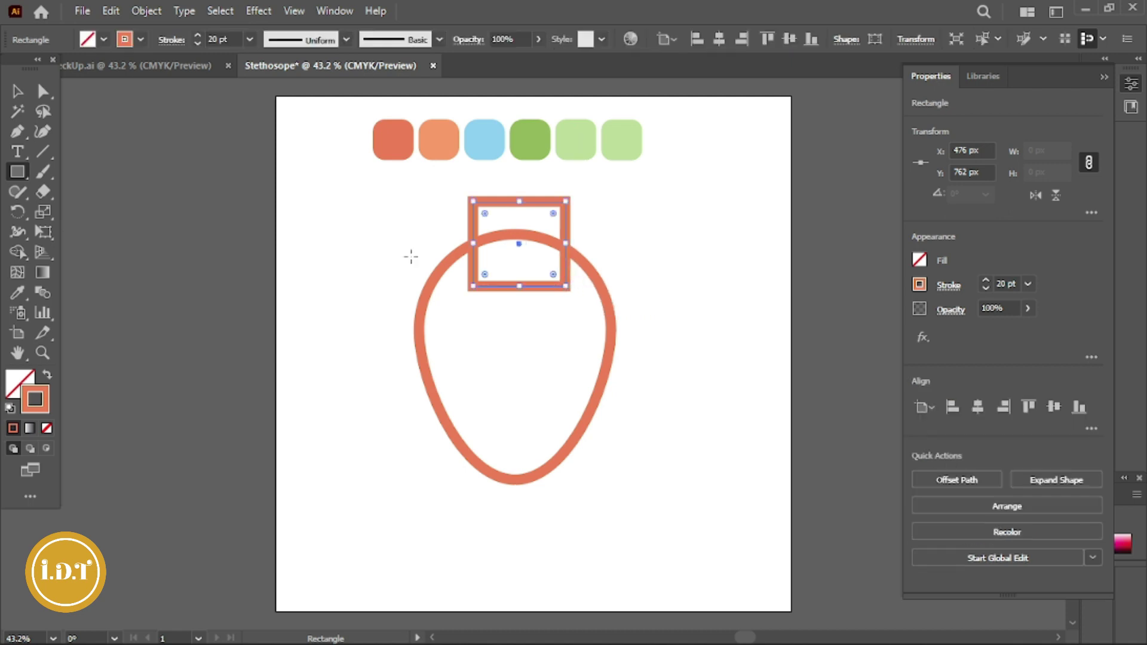
{"action": "key", "text": "v"}
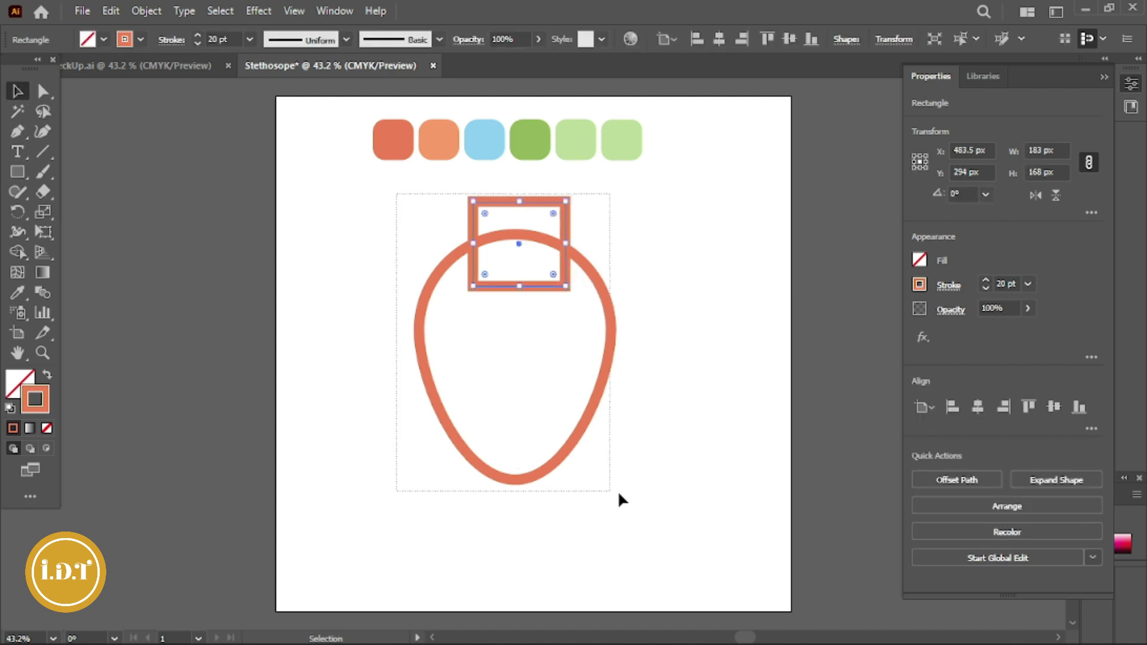
{"action": "left_click_drag", "start_coordinate": [397, 195], "coordinate": [682, 473]}
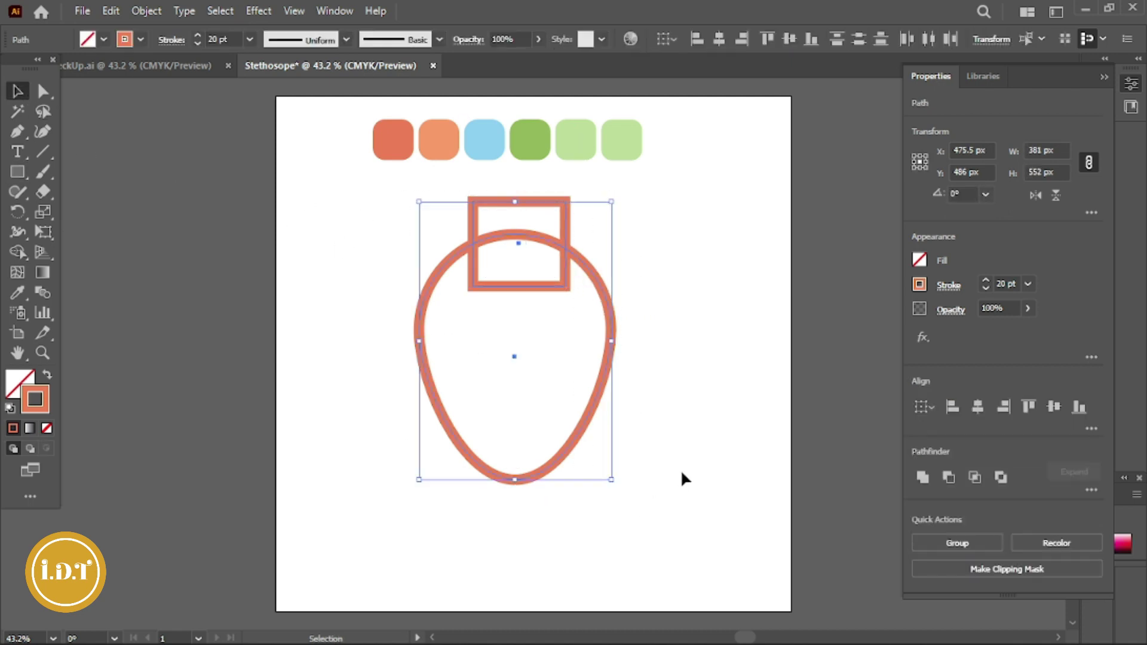
{"action": "left_click", "coordinate": [984, 410]}
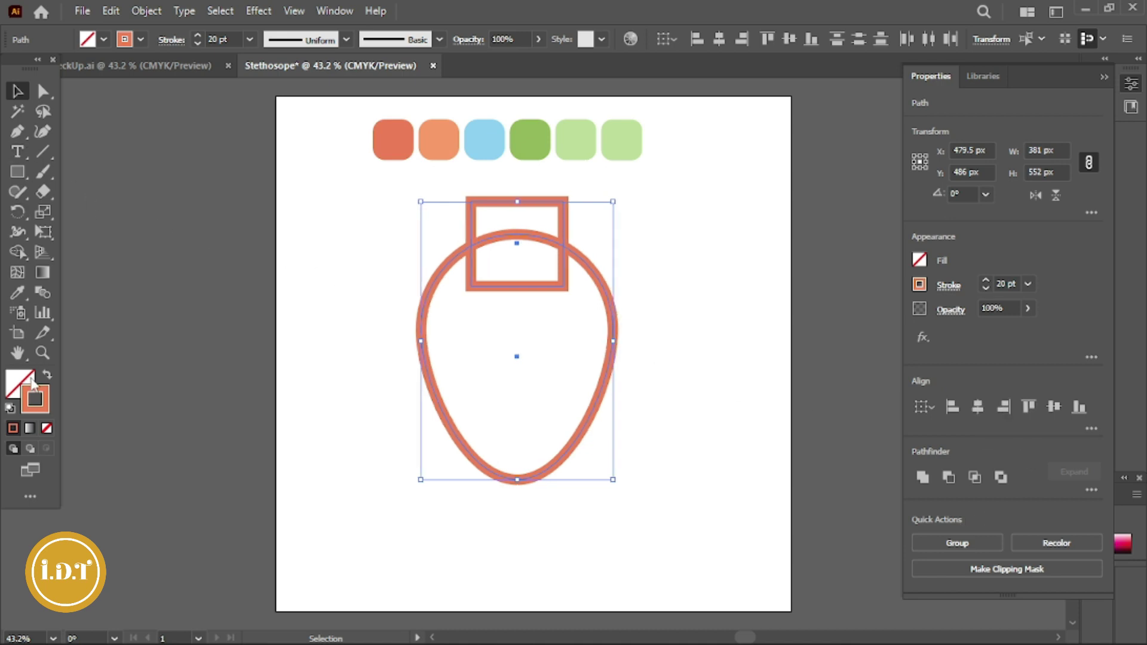
{"action": "left_click", "coordinate": [326, 208]}
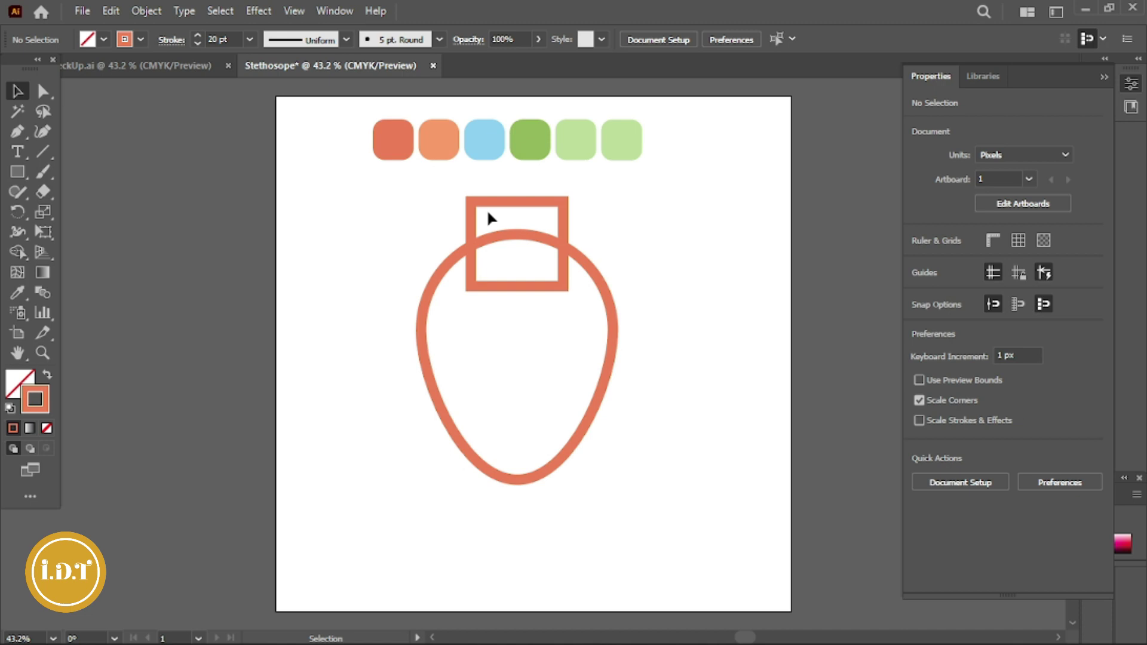
Fill the rectangle with the light orange swatch colour.
{"action": "left_click", "coordinate": [489, 202]}
{"action": "left_click", "coordinate": [19, 394]}
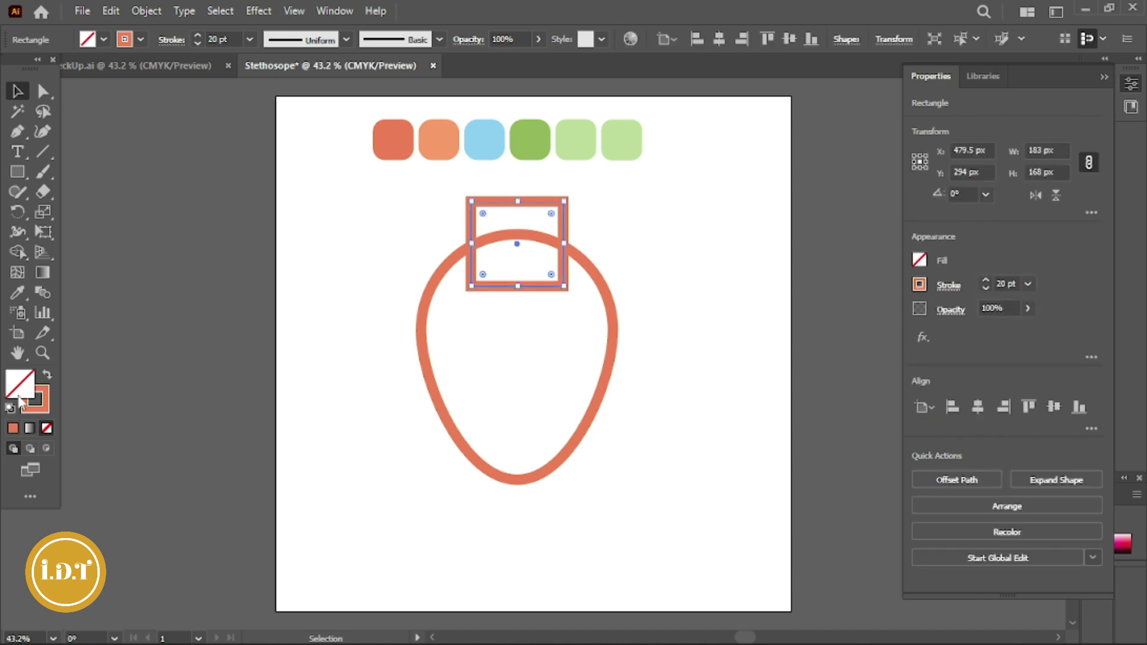
{"action": "left_click", "coordinate": [17, 293]}
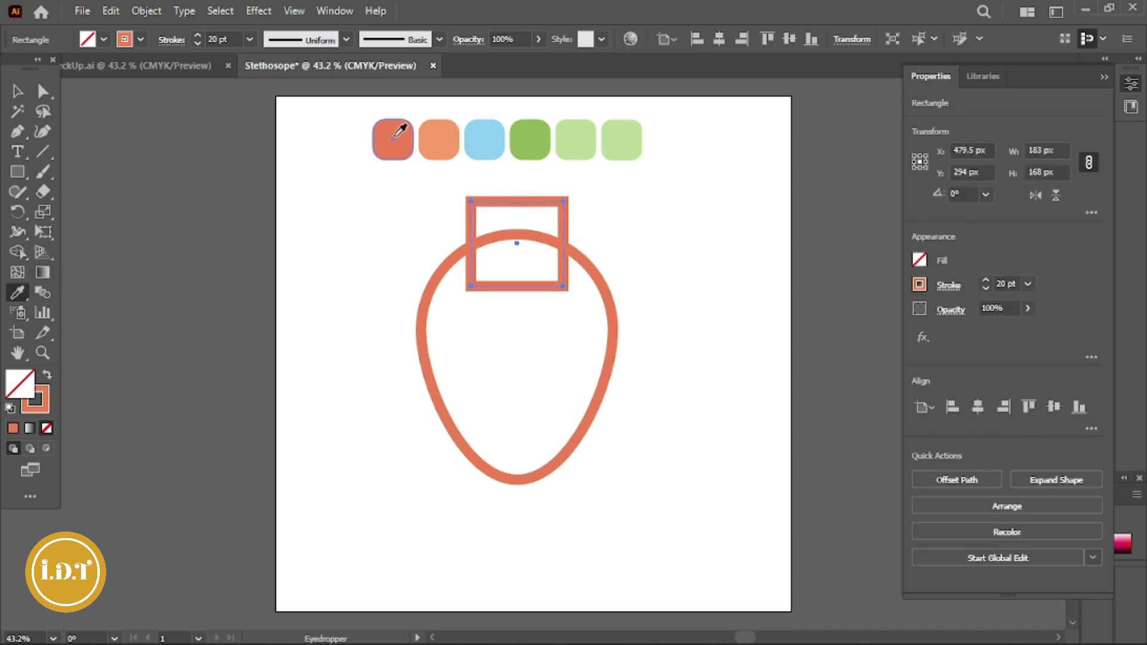
{"action": "left_click", "coordinate": [445, 133]}
{"action": "left_click", "coordinate": [17, 91]}
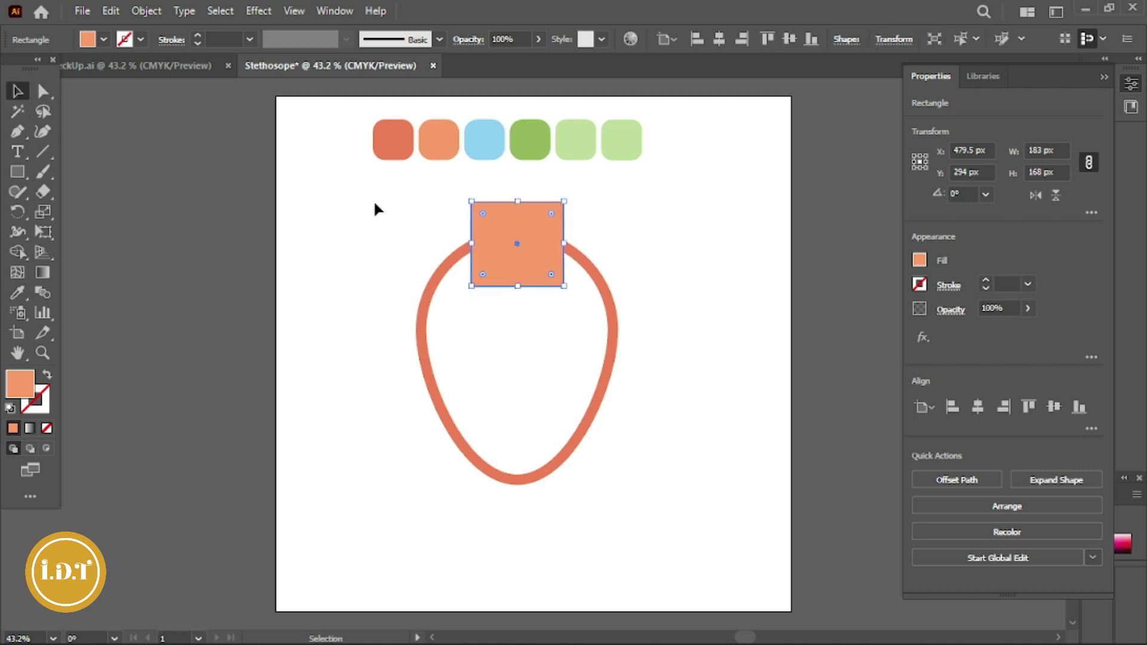
{"action": "left_click", "coordinate": [443, 213]}
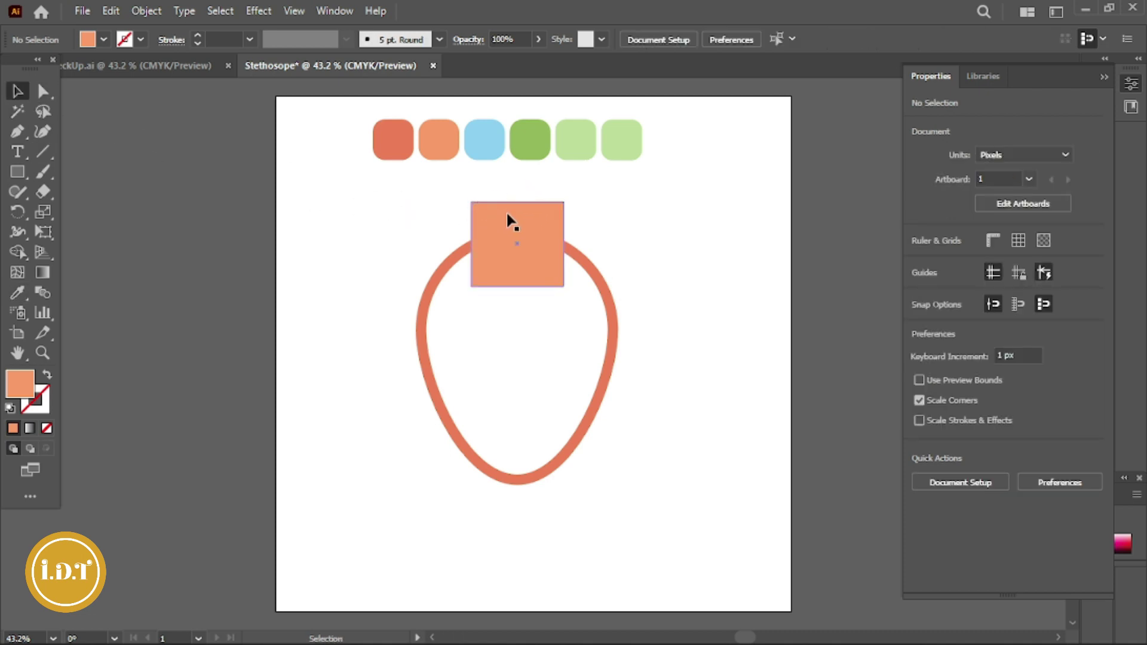
With Shape Builder, delete the square and the egg's top segment, leaving an open curve.
{"action": "left_click_drag", "start_coordinate": [407, 216], "coordinate": [618, 353]}
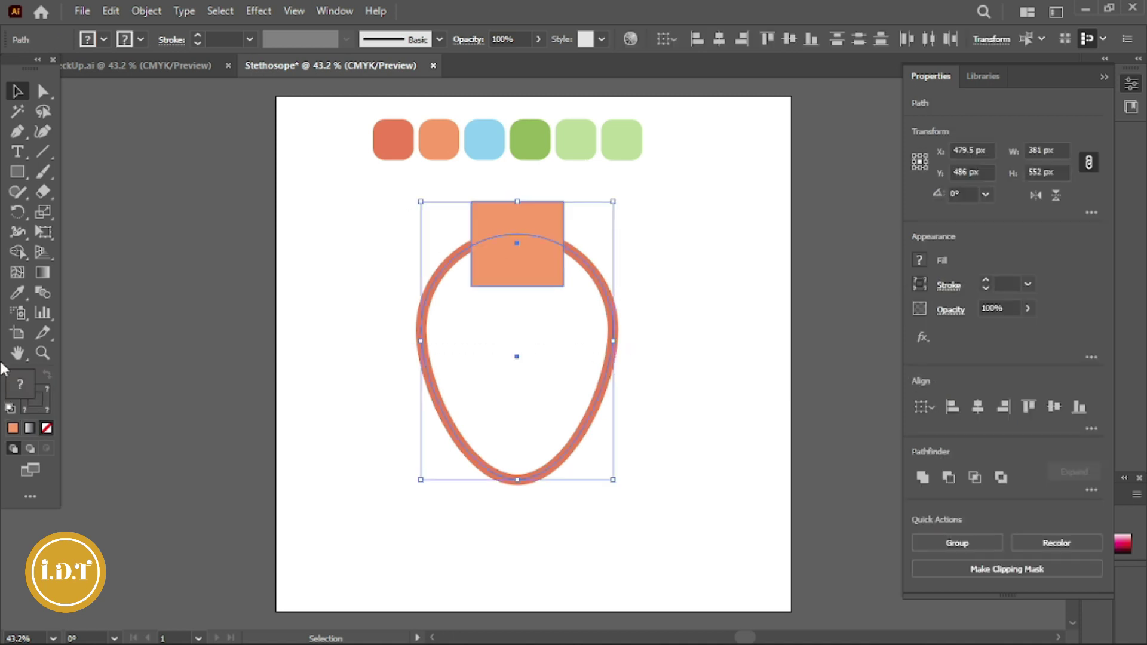
{"action": "left_click", "coordinate": [17, 251]}
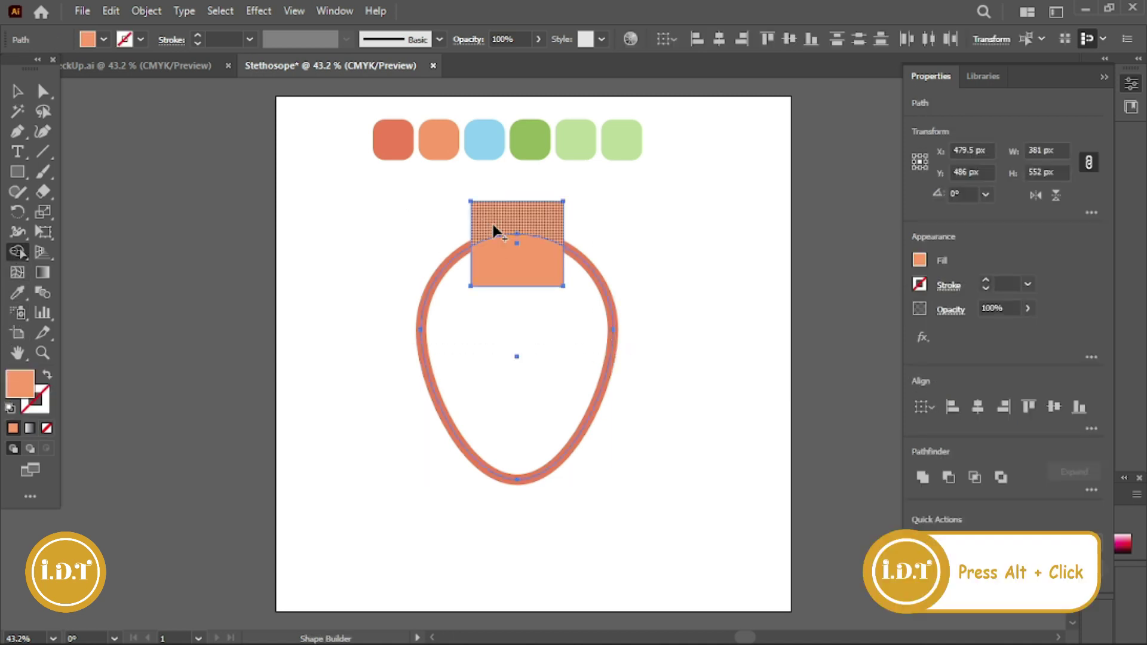
{"action": "left_click", "coordinate": [519, 233], "text": "alt"}
{"action": "left_click", "coordinate": [515, 209], "text": "alt"}
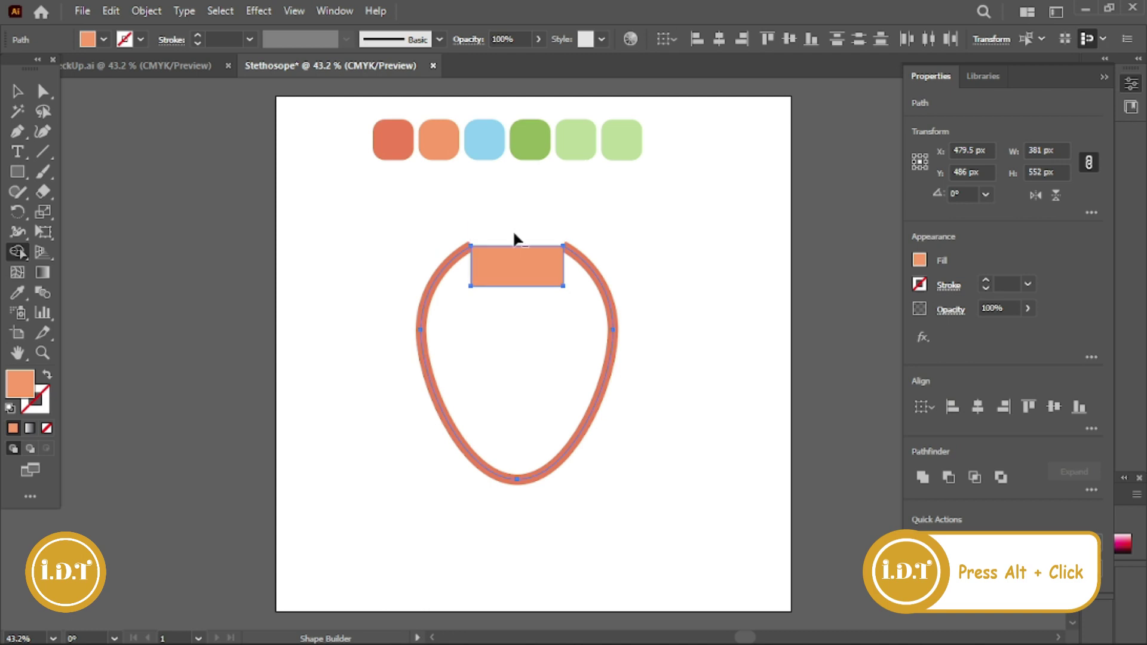
{"action": "left_click", "coordinate": [515, 280], "text": "alt"}
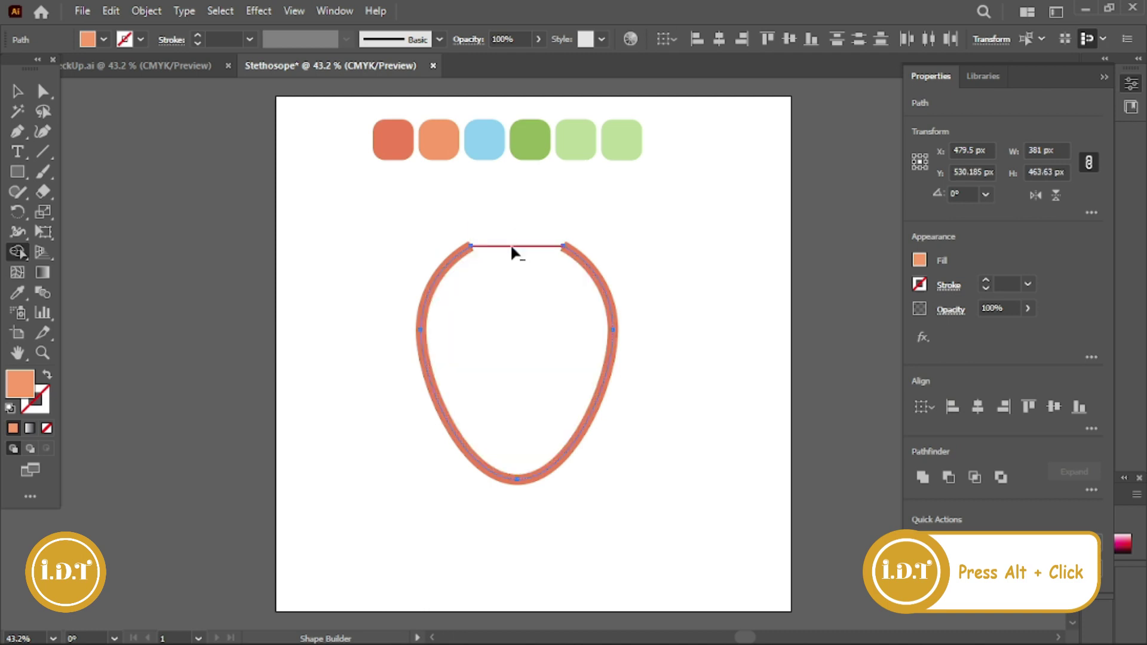
{"action": "left_click", "coordinate": [510, 245], "text": "alt"}
{"action": "left_click", "coordinate": [17, 91]}
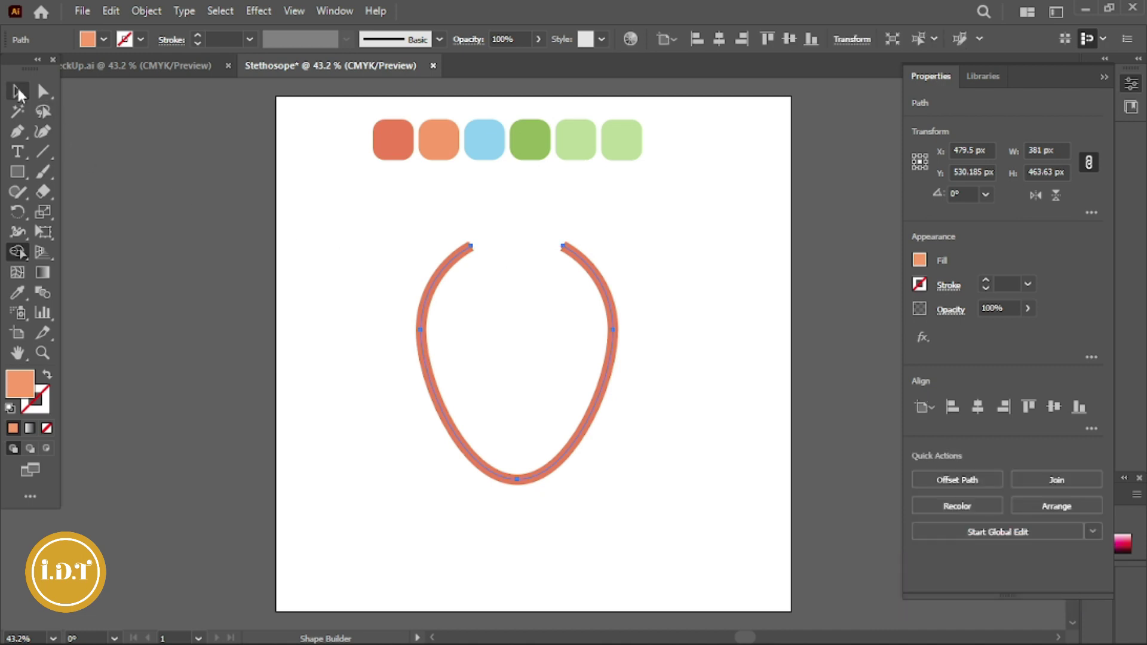
{"action": "key", "text": "shift+x"}
{"action": "left_click", "coordinate": [363, 261]}
Increase the open egg curve's stroke weight from 20 pt to 30 pt.
{"action": "left_click_drag", "start_coordinate": [399, 257], "coordinate": [627, 478]}
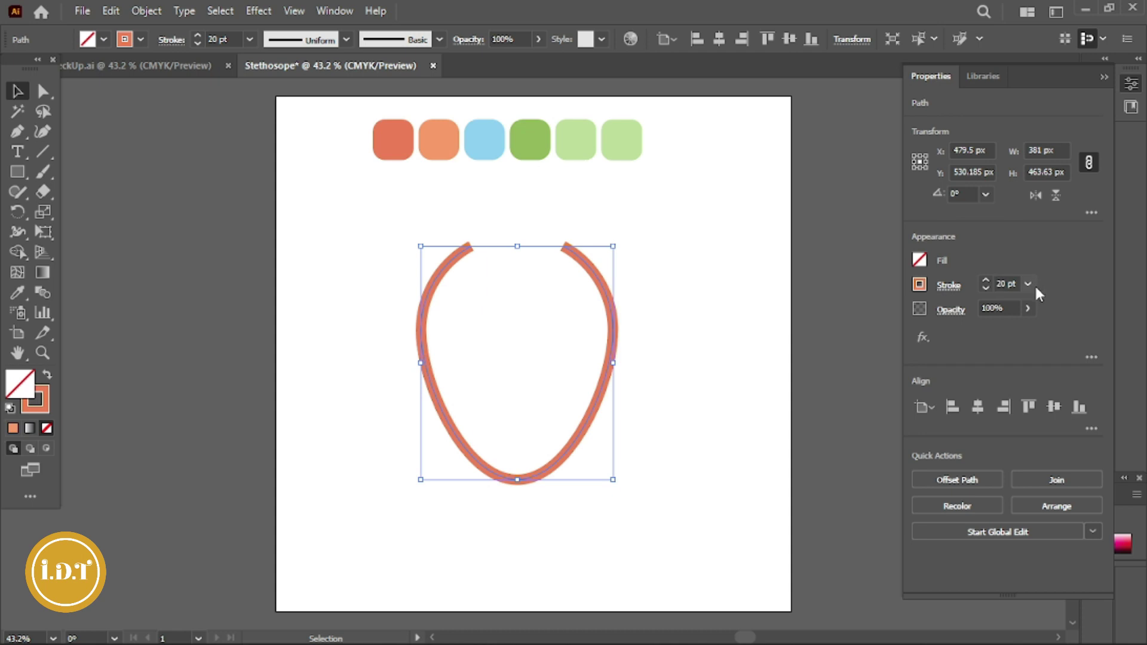
{"action": "double_click", "coordinate": [1003, 283]}
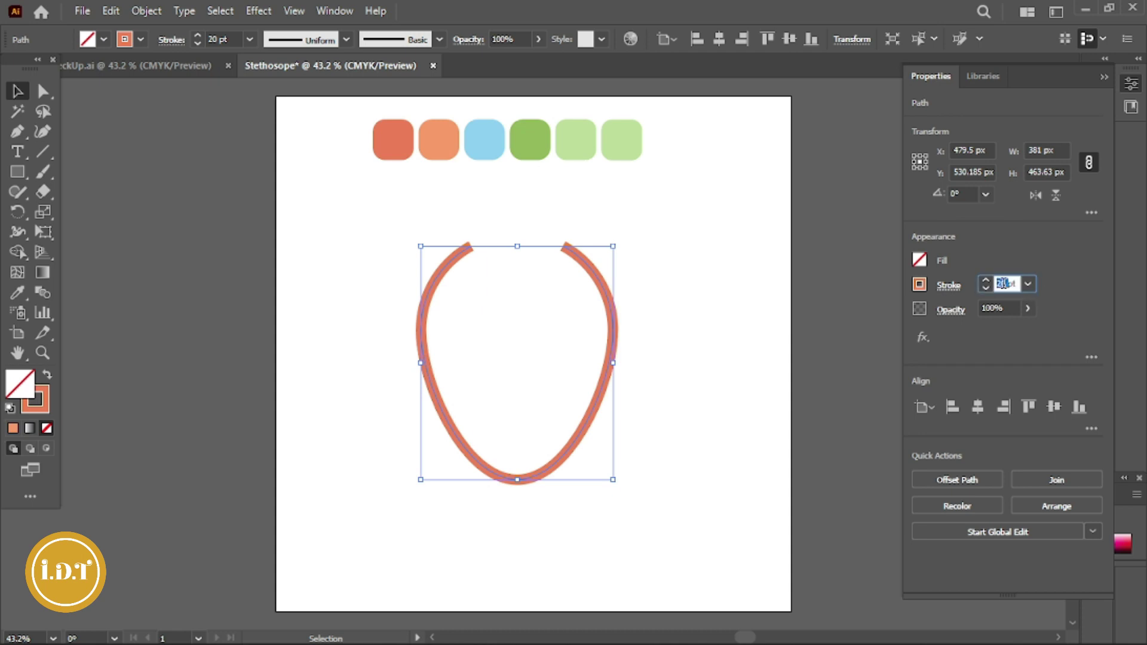
{"action": "type", "text": "30"}
{"action": "key", "text": "Return"}
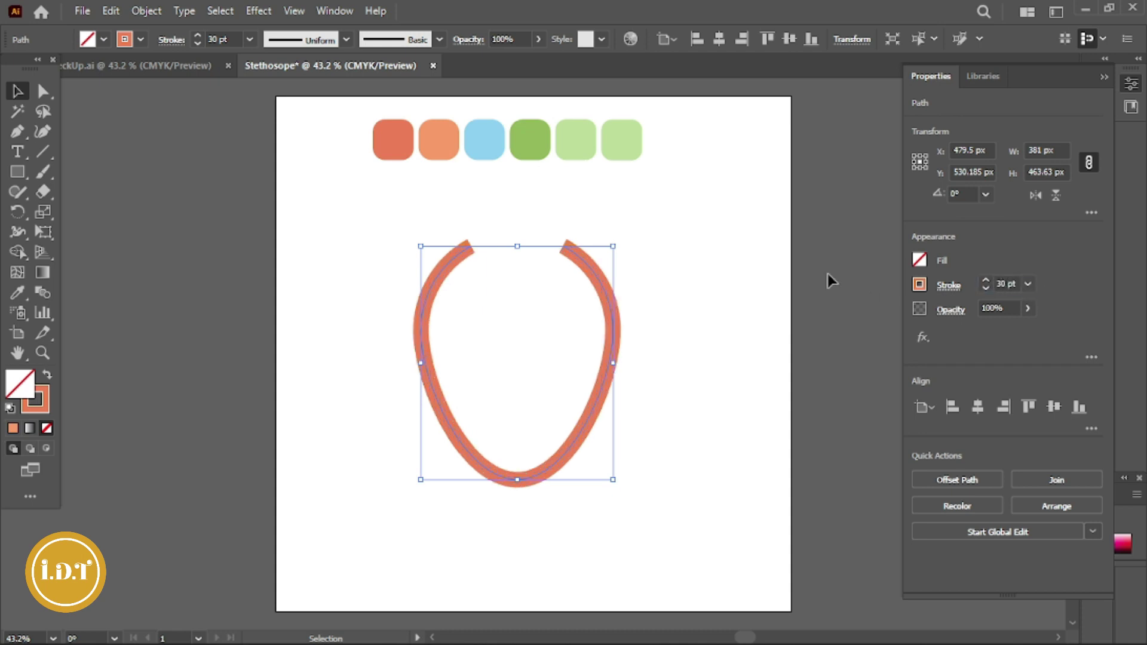
{"action": "left_click", "coordinate": [714, 262]}
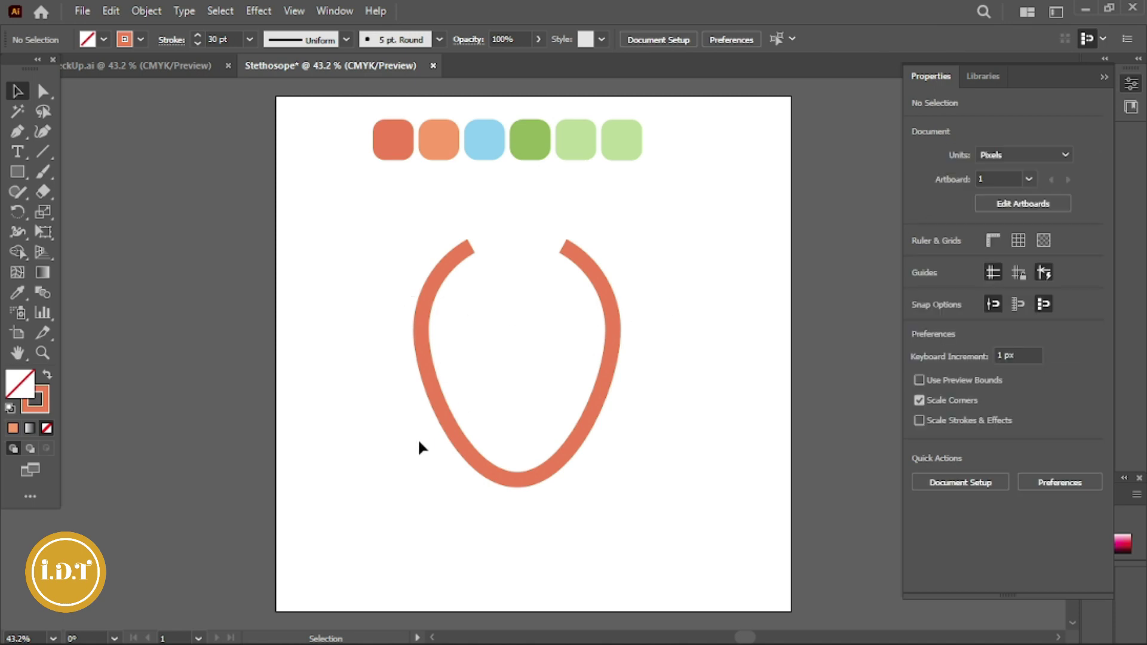
{"action": "left_click", "coordinate": [449, 421]}
Alt-drag a copy of the open curve to the right and raise its stroke weight.
{"action": "key", "text": "a"}
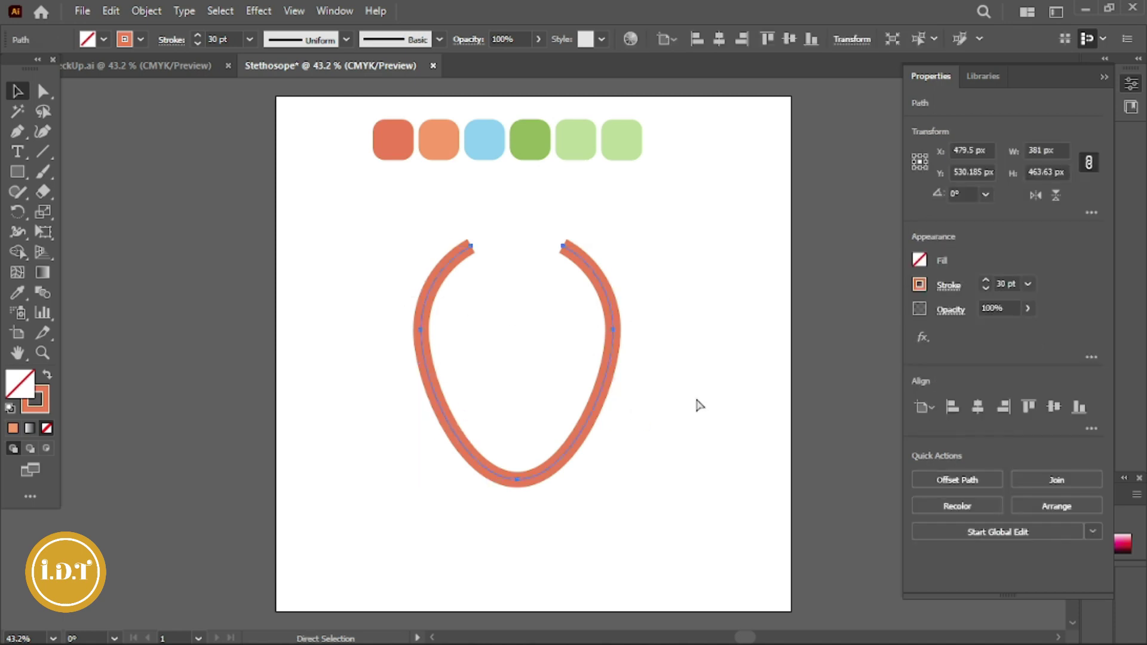
{"action": "key", "text": "v"}
{"action": "left_click_drag", "start_coordinate": [517, 483], "coordinate": [454, 494]}
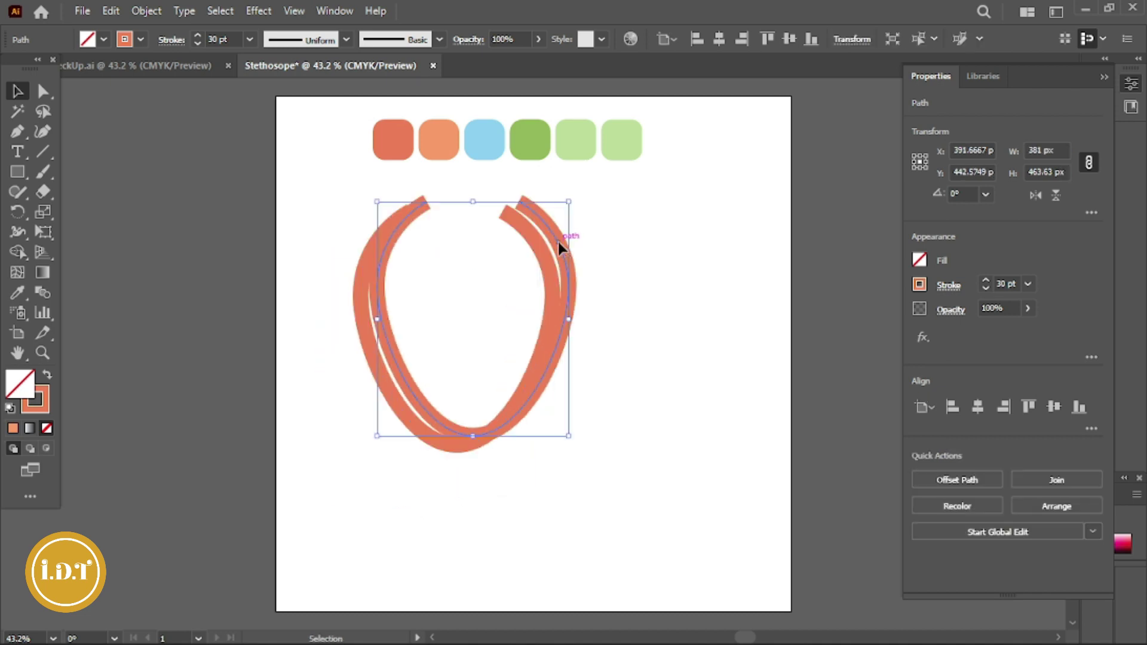
{"action": "left_click_drag", "start_coordinate": [561, 245], "coordinate": [747, 299]}
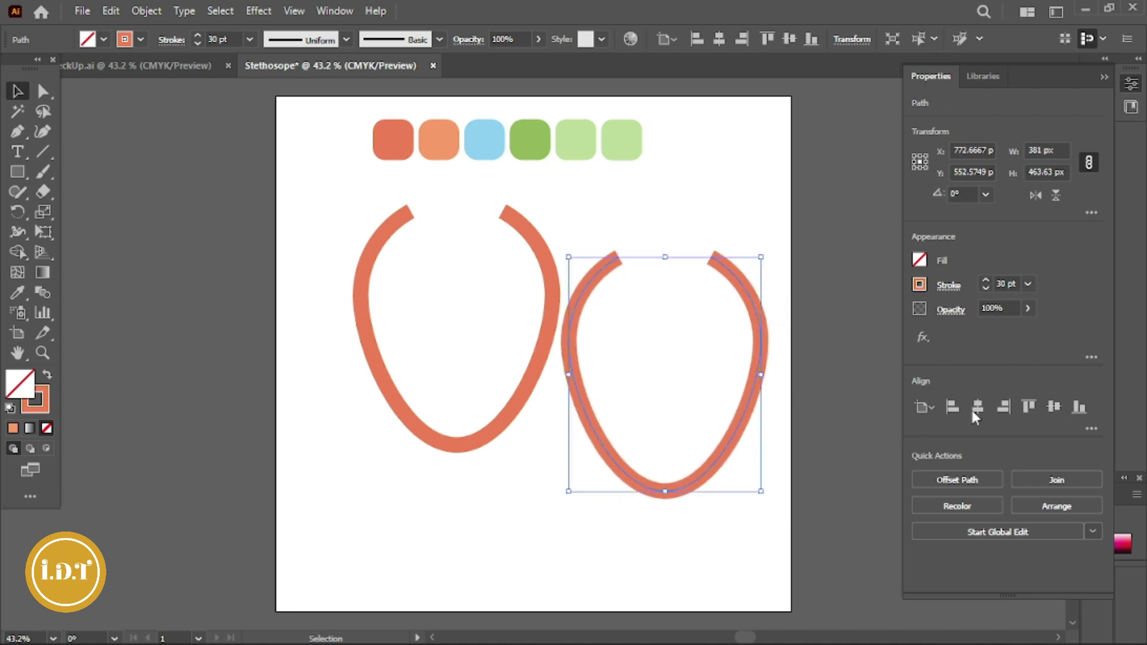
{"action": "double_click", "coordinate": [996, 283]}
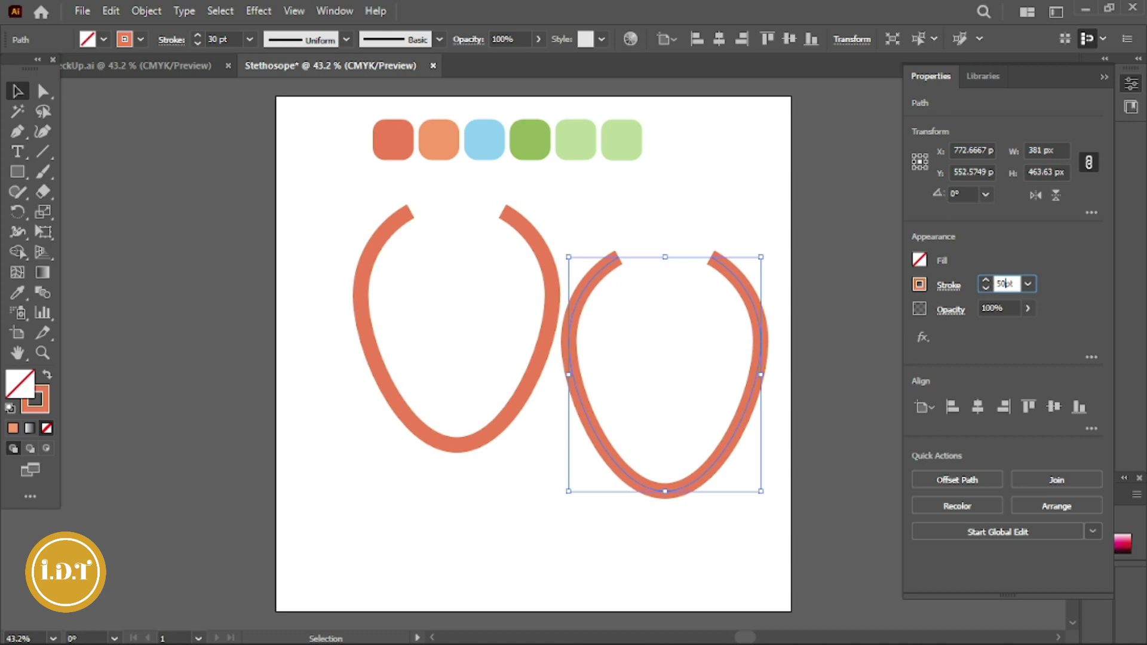
{"action": "key", "text": "Return"}
{"action": "left_click", "coordinate": [996, 283]}
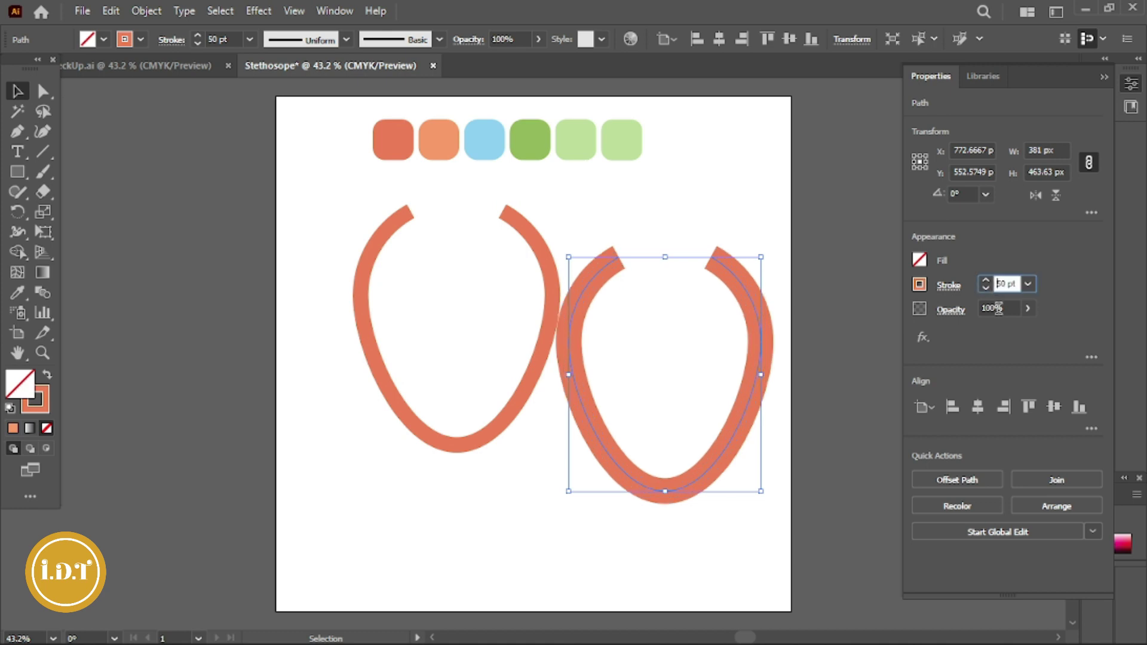
Set the copy's stroke weight to 60 pt and nudge it up and right.
{"action": "type", "text": "6"}
{"action": "key", "text": "Return"}
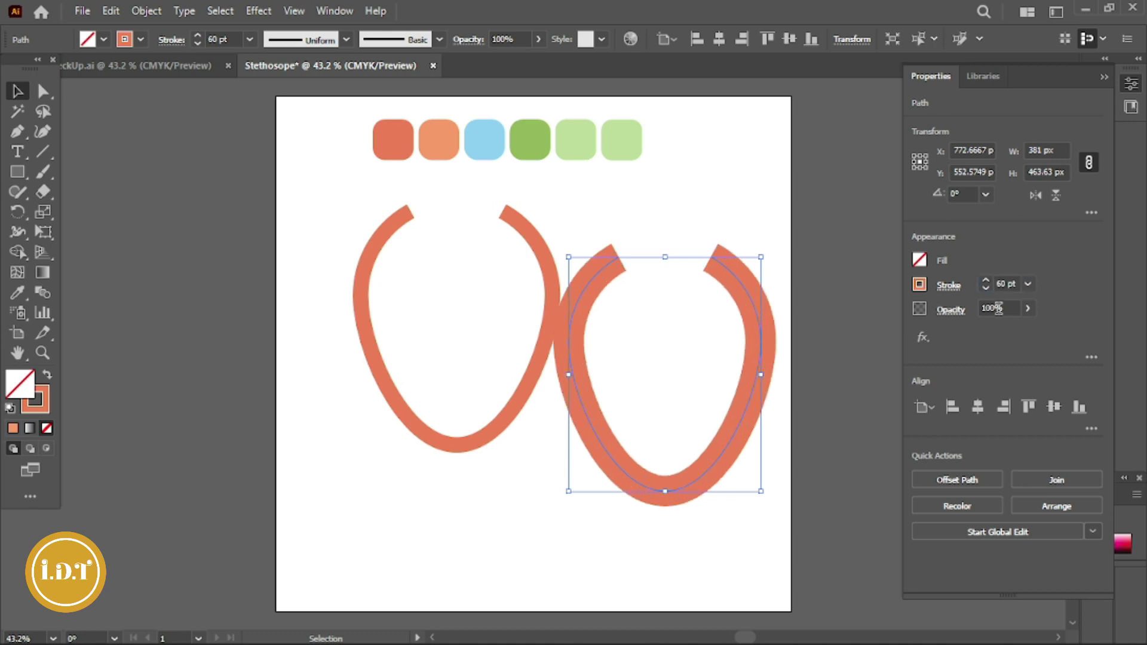
{"action": "left_click", "coordinate": [657, 217]}
{"action": "left_click", "coordinate": [588, 269]}
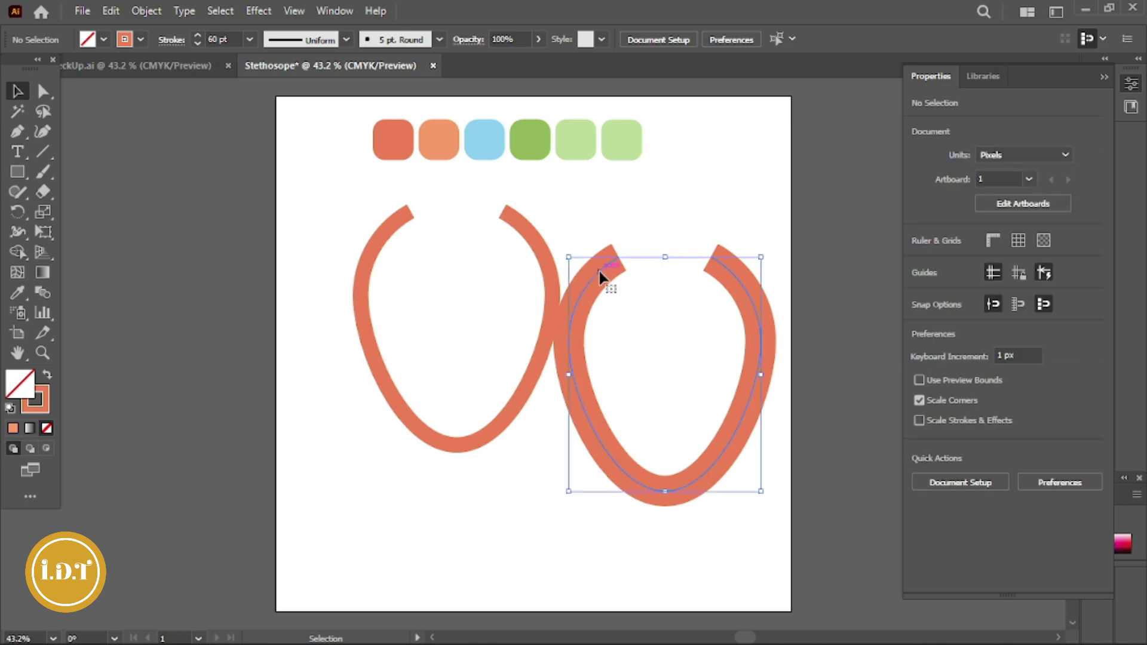
{"action": "left_click_drag", "start_coordinate": [585, 299], "coordinate": [597, 268]}
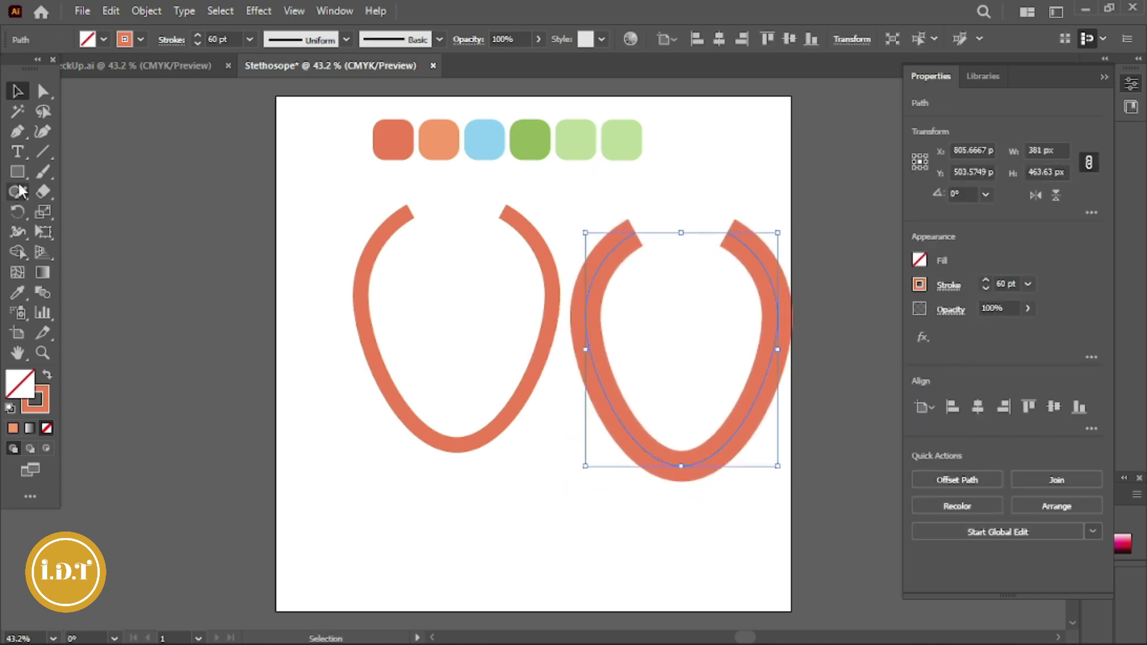
Move the thin curve up-left and the thick curve slightly left to space them apart.
{"action": "mouse_move", "coordinate": [323, 222]}
{"action": "left_mouse_down"}
{"action": "mouse_move", "coordinate": [463, 430]}
{"action": "mouse_move", "coordinate": [377, 325]}
{"action": "left_mouse_up"}
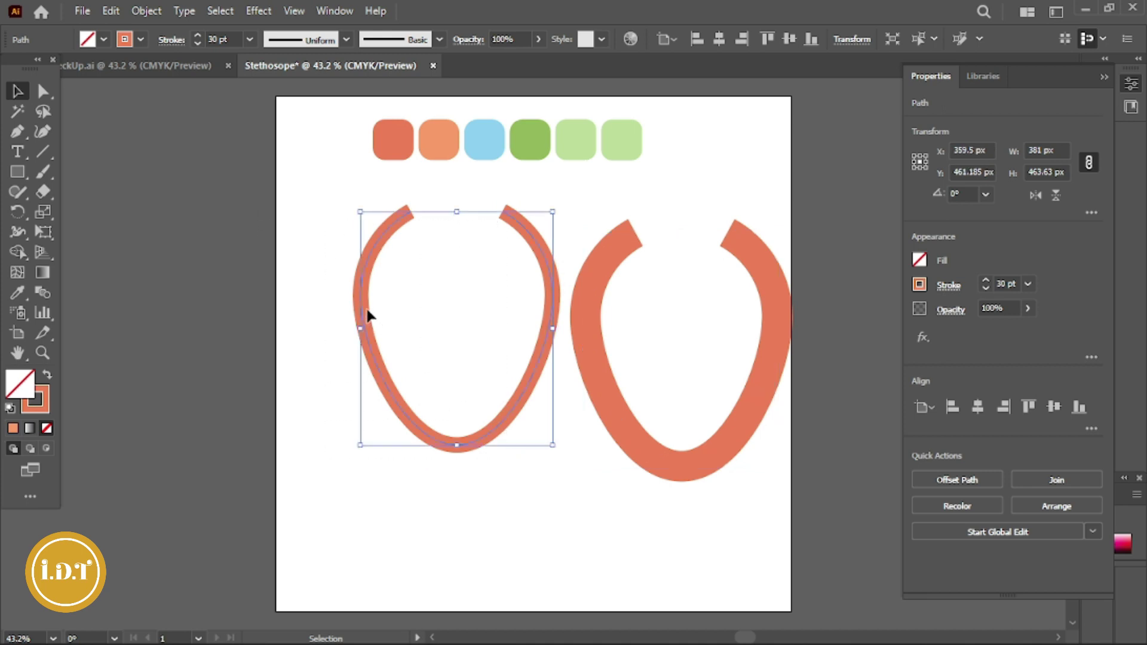
{"action": "mouse_move", "coordinate": [379, 242]}
{"action": "left_mouse_down"}
{"action": "mouse_move", "coordinate": [310, 228]}
{"action": "mouse_move", "coordinate": [310, 217]}
{"action": "left_mouse_up"}
{"action": "left_click", "coordinate": [544, 355]}
{"action": "left_click_drag", "start_coordinate": [527, 256], "coordinate": [727, 481]}
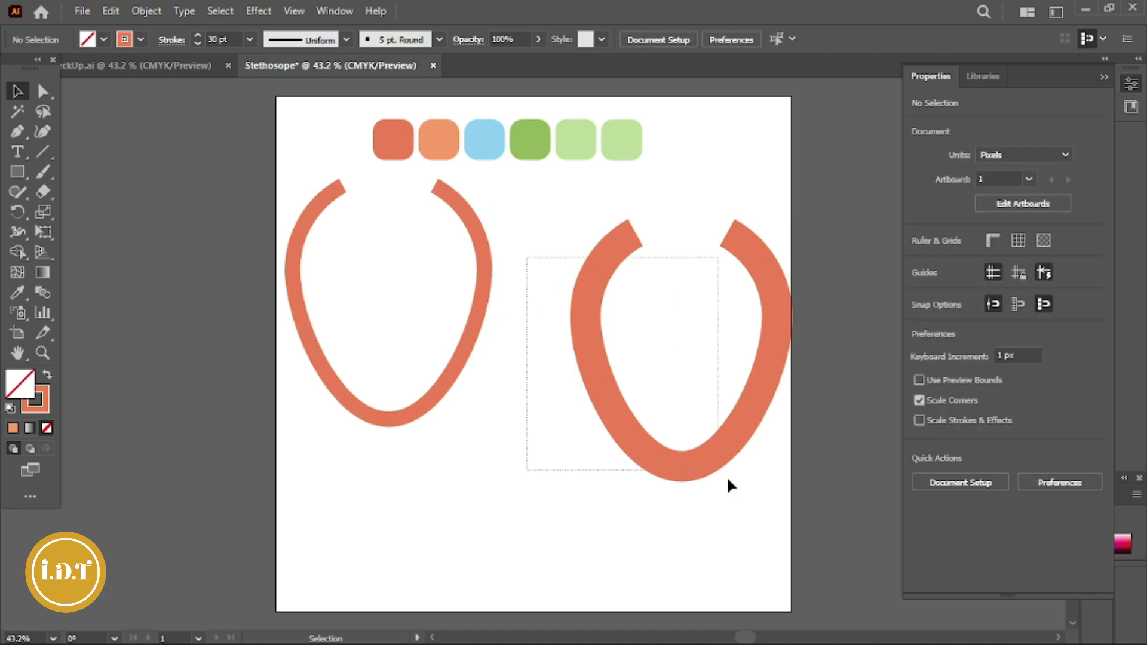
{"action": "left_click_drag", "start_coordinate": [586, 298], "coordinate": [557, 299]}
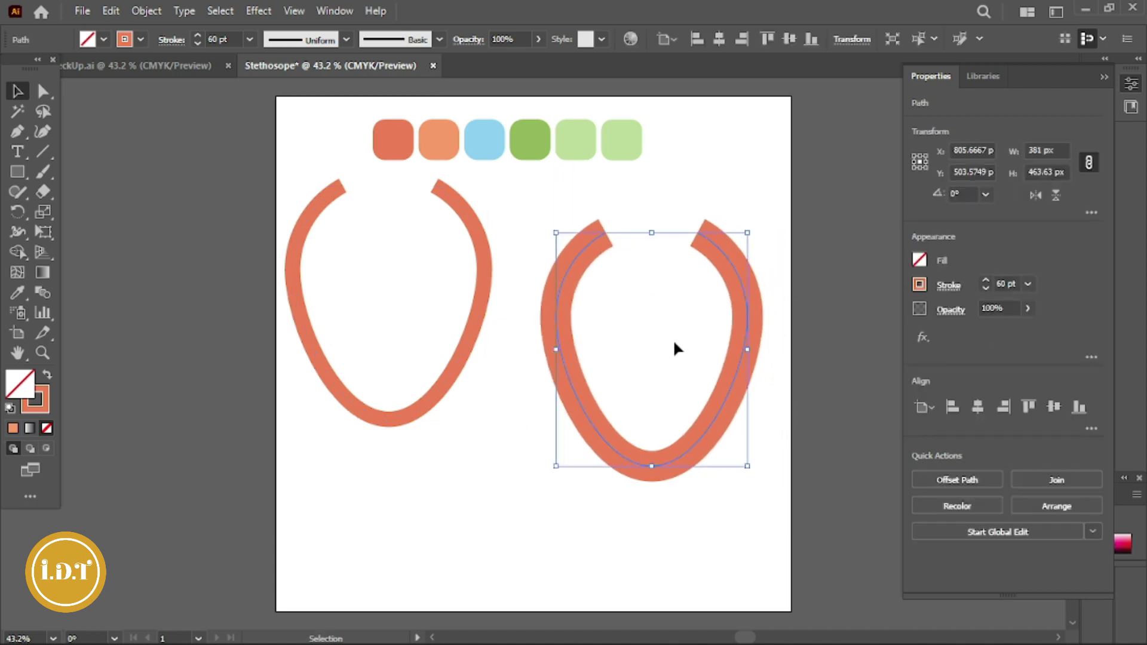
{"action": "left_click", "coordinate": [147, 300]}
Draw a rectangle across the thick curve's top and fill it with the first swatch's orange.
{"action": "left_click", "coordinate": [17, 171]}
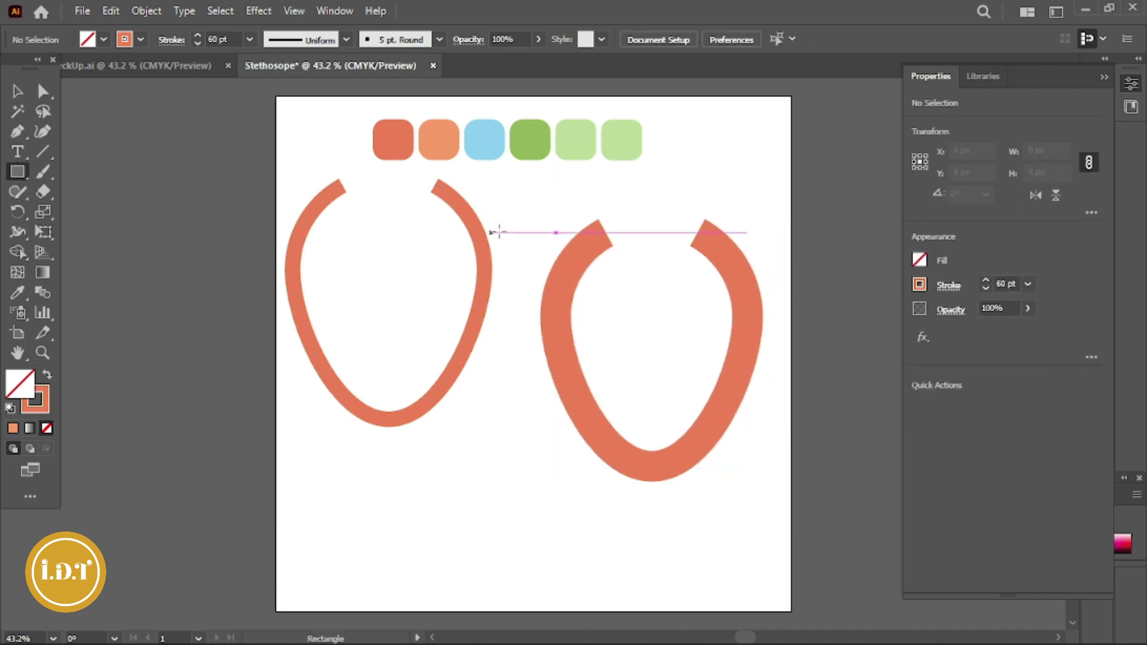
{"action": "left_click_drag", "start_coordinate": [523, 211], "coordinate": [773, 337]}
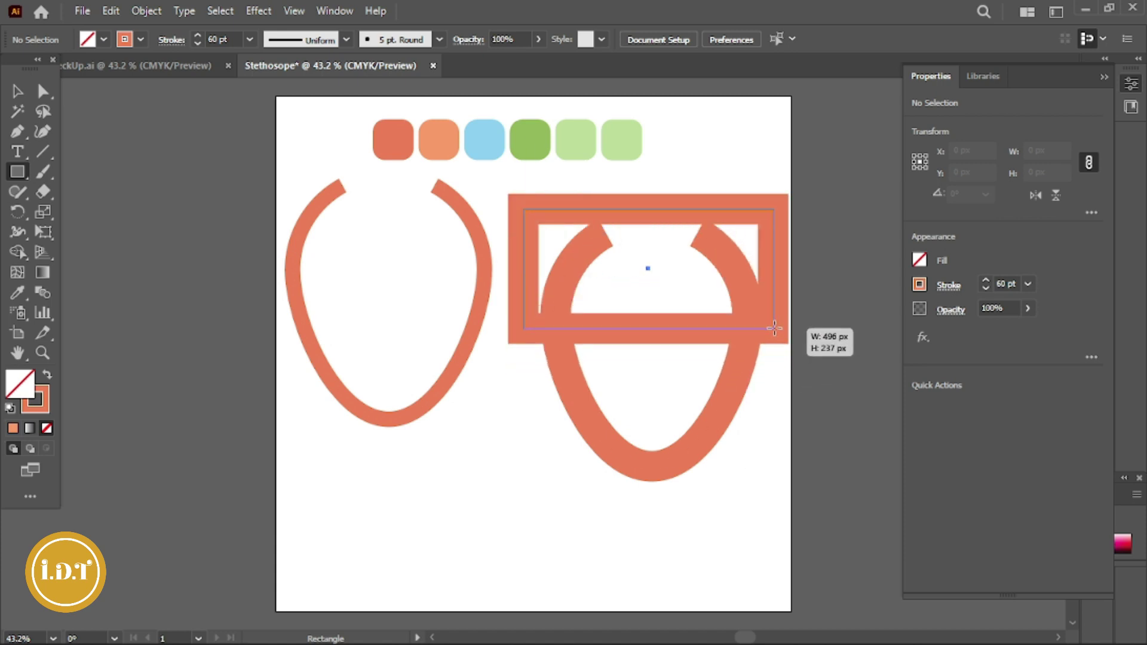
{"action": "left_click_drag", "start_coordinate": [772, 336], "coordinate": [774, 328]}
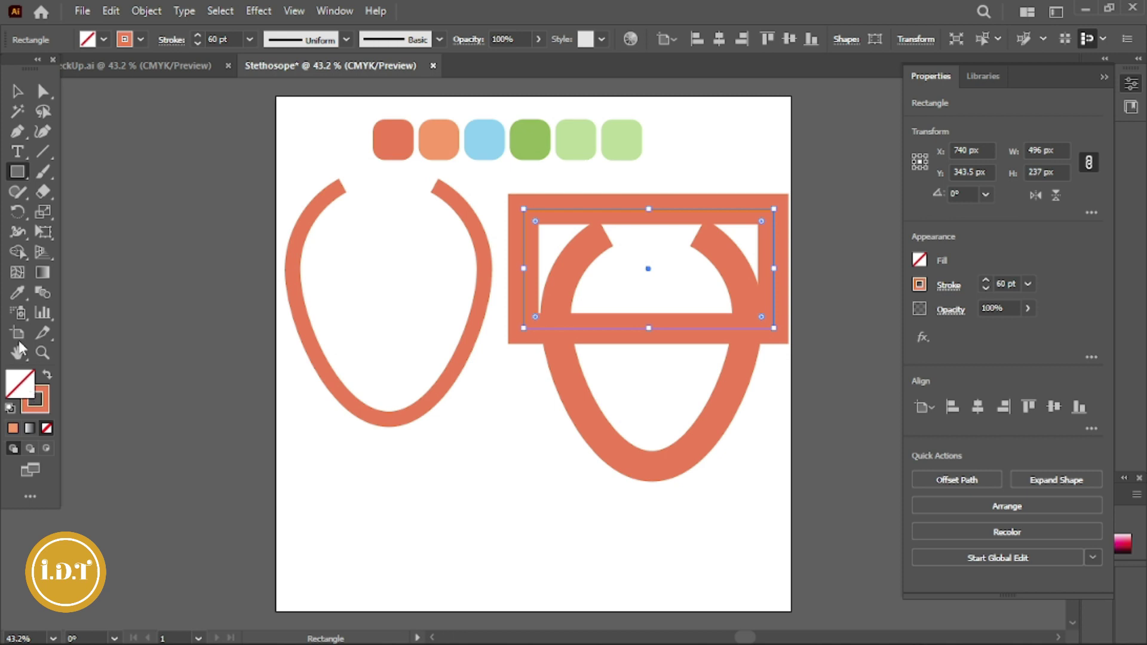
{"action": "left_click", "coordinate": [17, 292]}
{"action": "left_click", "coordinate": [395, 146]}
{"action": "key", "text": "v"}
{"action": "left_click", "coordinate": [582, 494]}
Horizontally centre the rectangle on the thick curve.
{"action": "left_click_drag", "start_coordinate": [719, 540], "coordinate": [609, 243]}
{"action": "left_click", "coordinate": [979, 406]}
{"action": "left_click", "coordinate": [643, 530]}
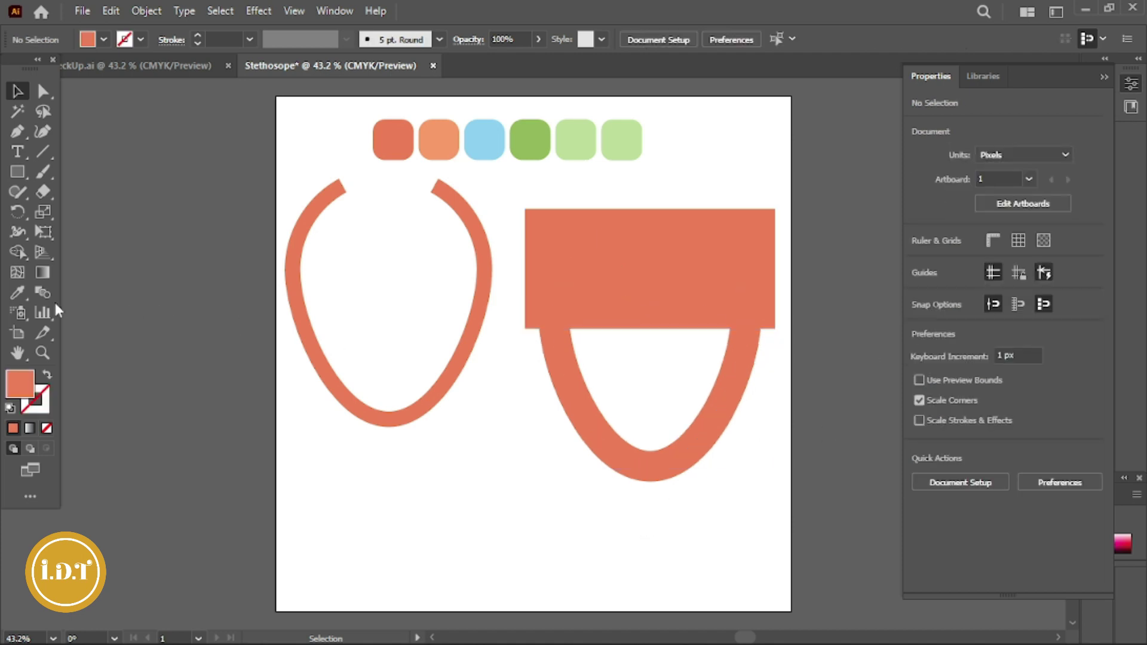
{"action": "left_click", "coordinate": [17, 252]}
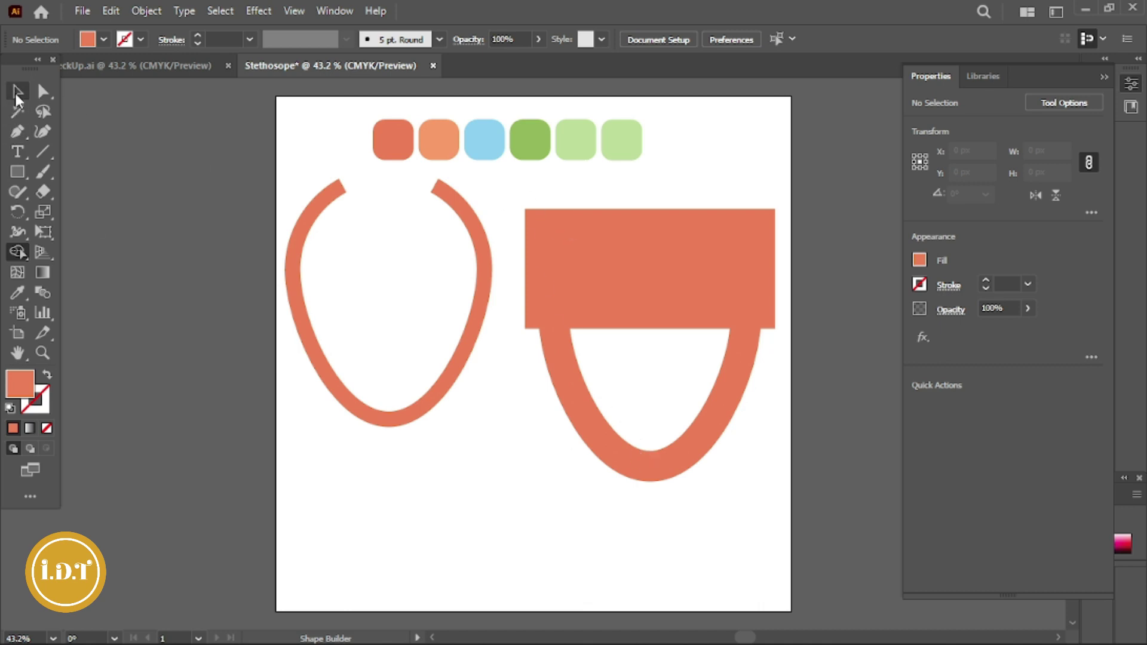
With Shape Builder, erase the thick curve's top arc and the rectangle, leaving a U shape.
{"action": "left_click", "coordinate": [17, 91]}
{"action": "left_click_drag", "start_coordinate": [499, 200], "coordinate": [711, 466]}
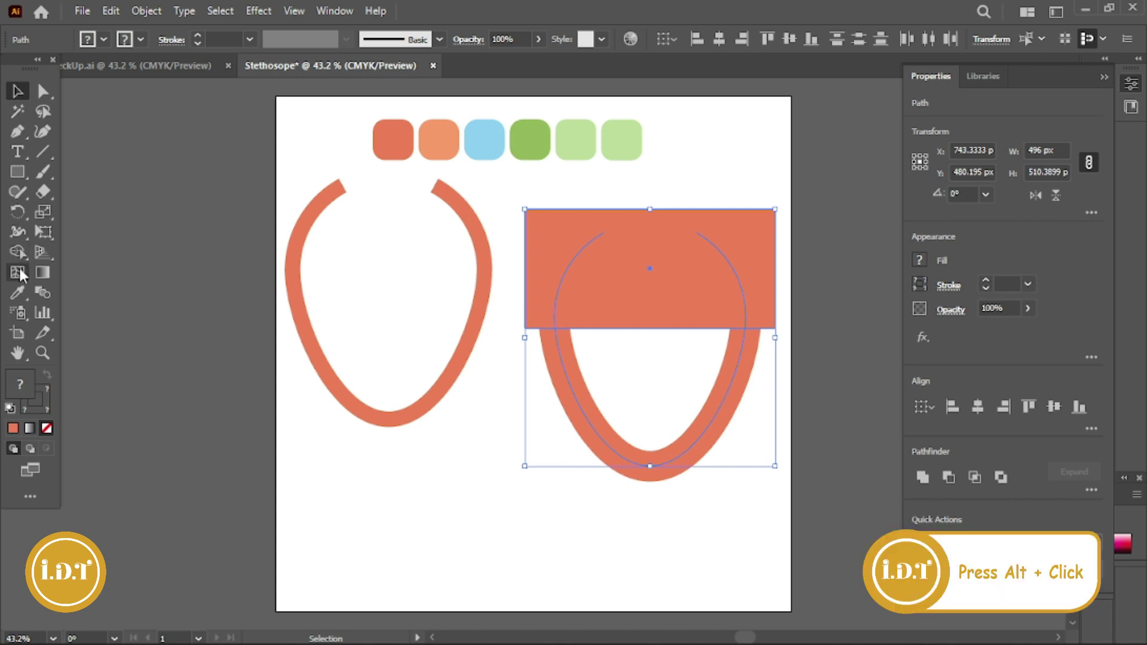
{"action": "left_click", "coordinate": [18, 253]}
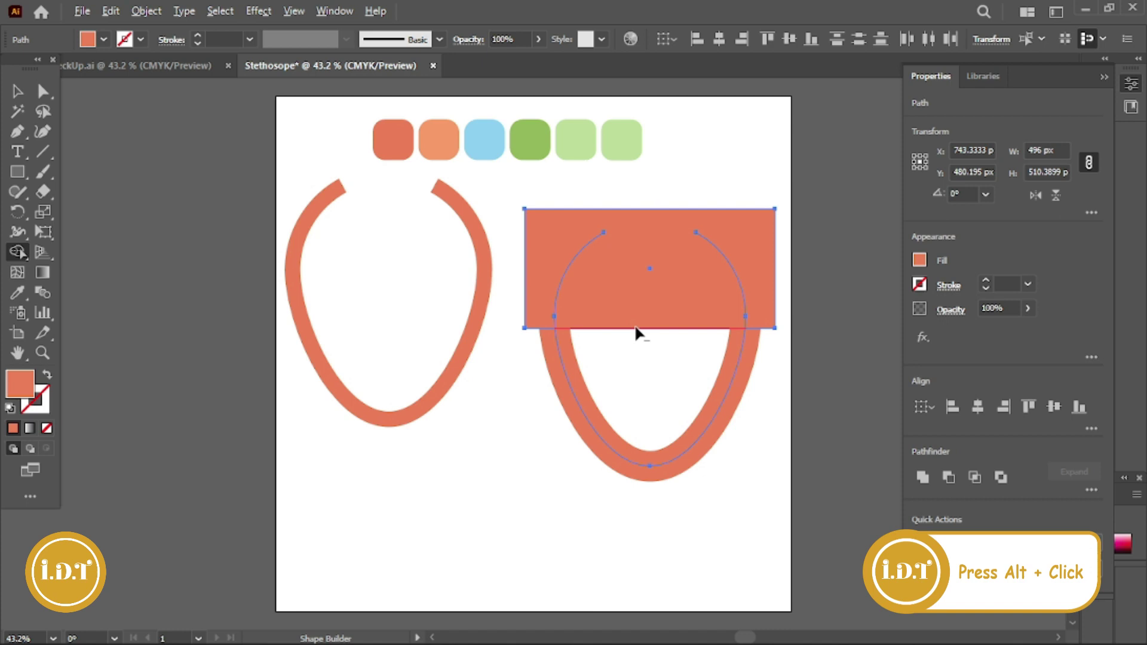
{"action": "left_click_drag", "start_coordinate": [601, 229], "coordinate": [633, 229]}
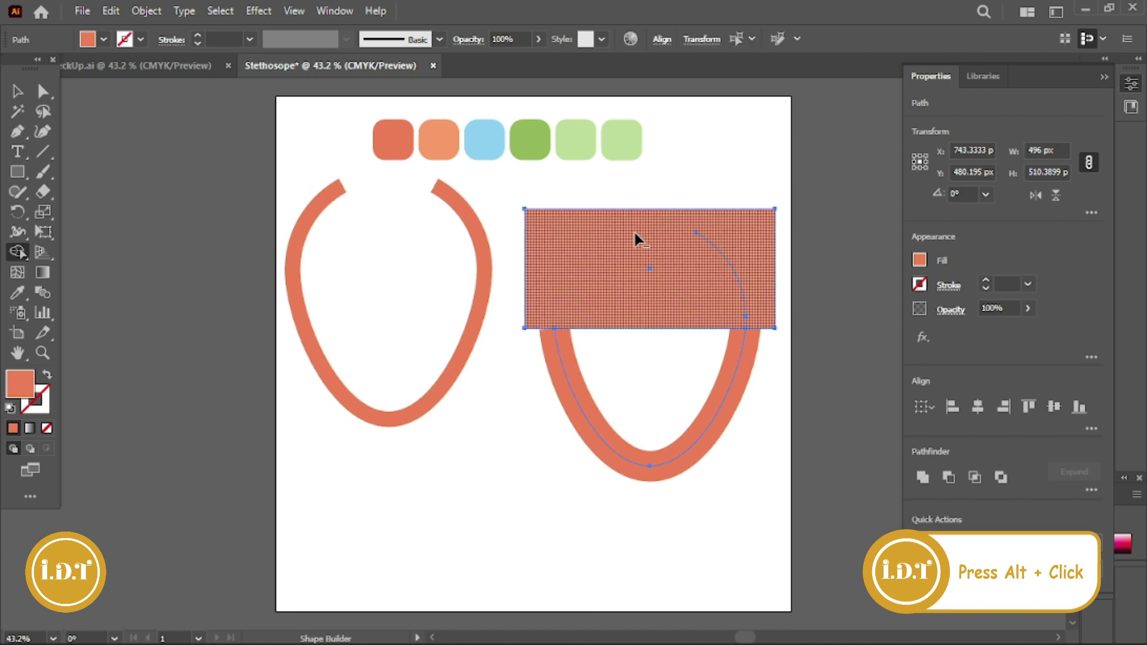
{"action": "left_click", "coordinate": [698, 234], "text": "alt"}
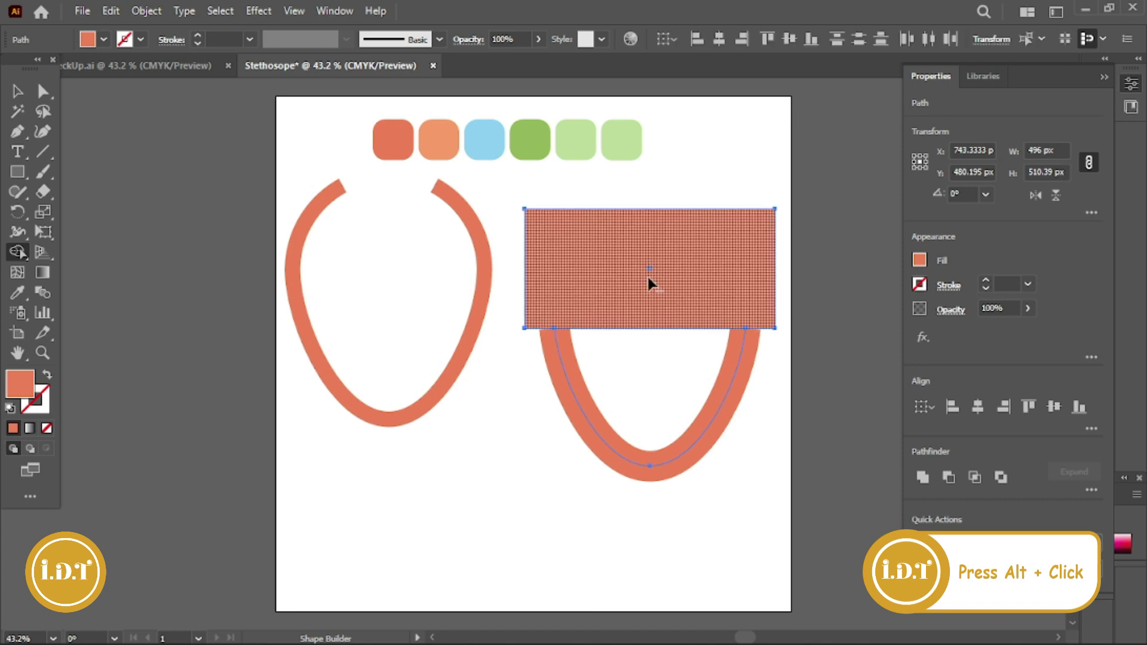
{"action": "left_click", "coordinate": [642, 214], "text": "alt"}
Remove the leftover top edge and set rounded caps and corners on the stroke.
{"action": "left_click", "coordinate": [641, 328], "text": "alt"}
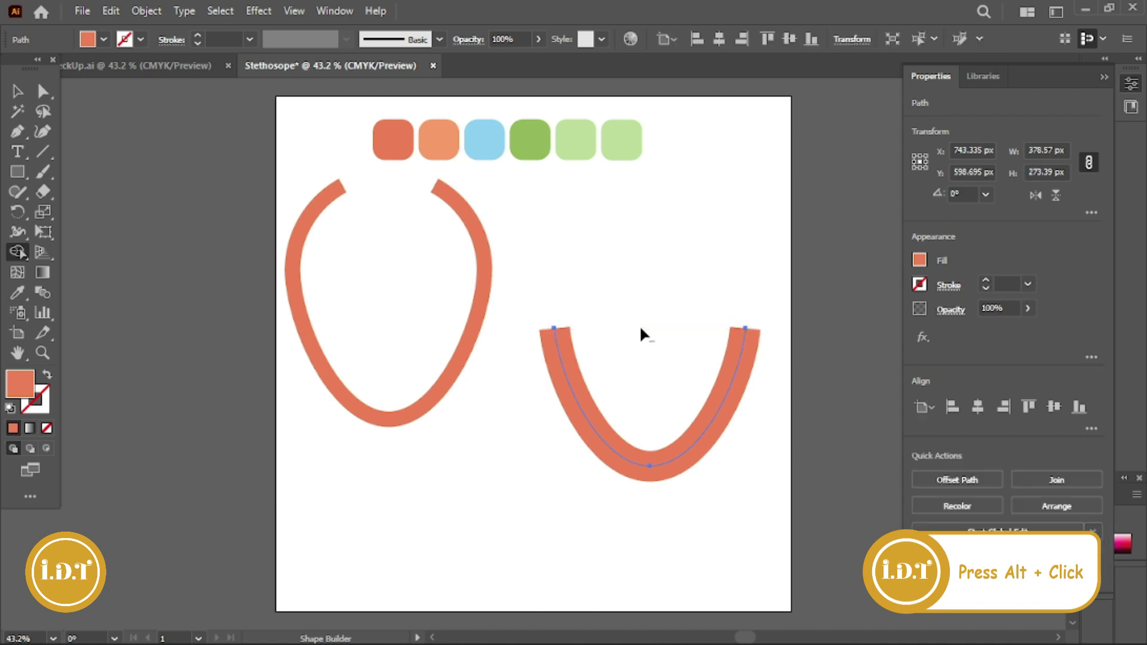
{"action": "left_click", "coordinate": [949, 286]}
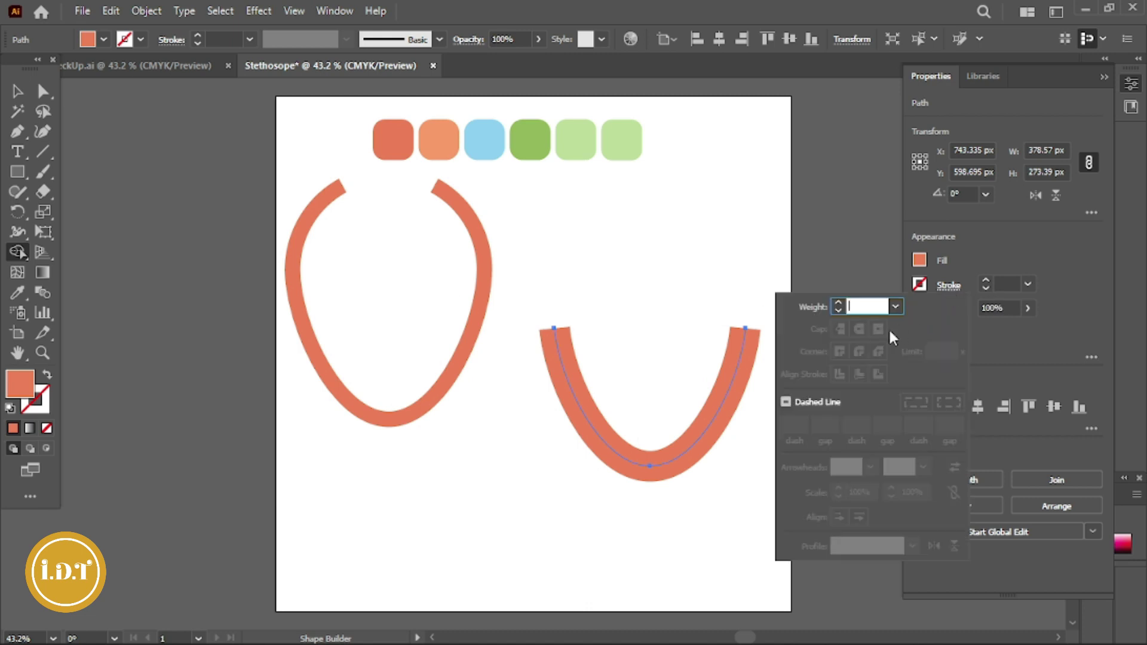
{"action": "left_click", "coordinate": [986, 286]}
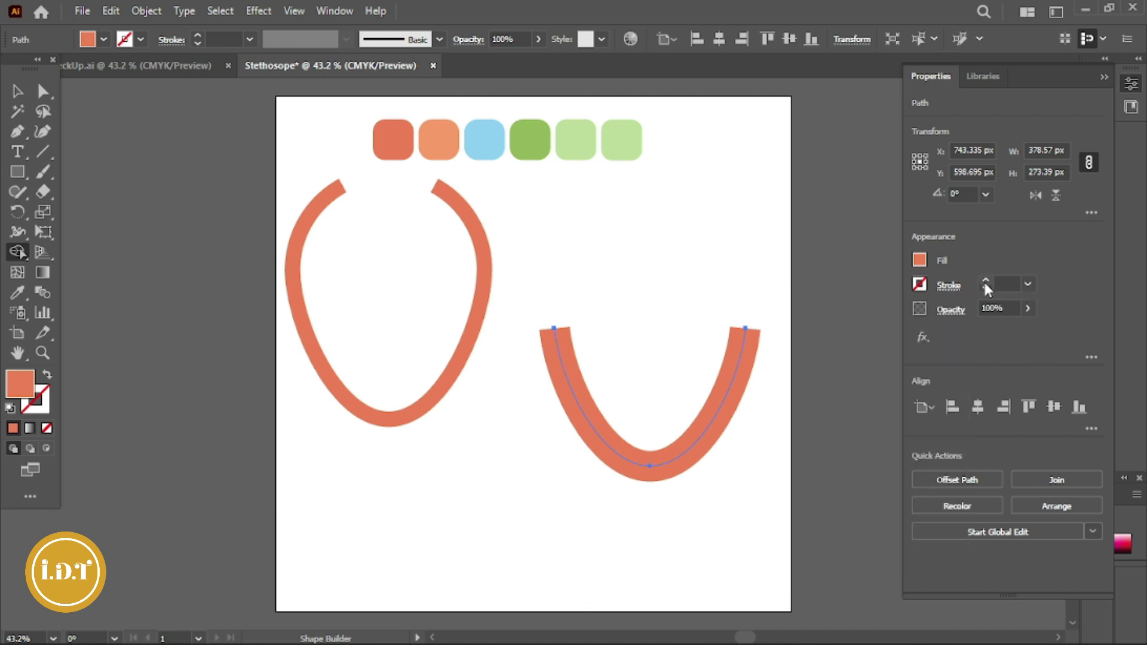
{"action": "left_click", "coordinate": [985, 280]}
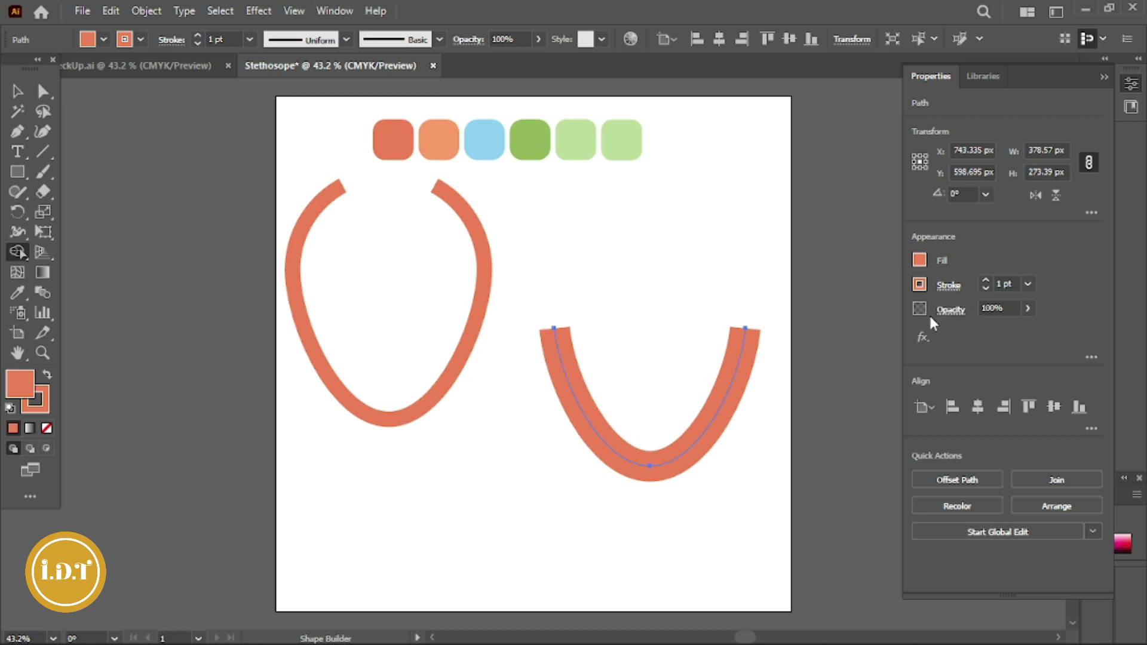
{"action": "left_click", "coordinate": [944, 286]}
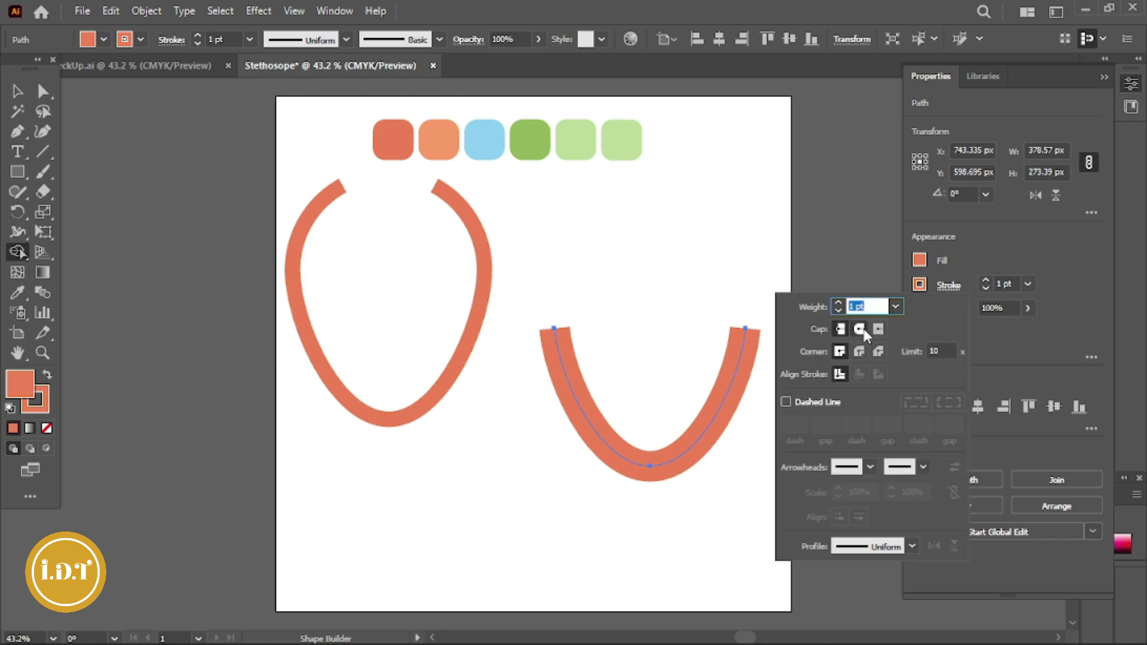
{"action": "left_click", "coordinate": [860, 330]}
{"action": "left_click", "coordinate": [860, 353]}
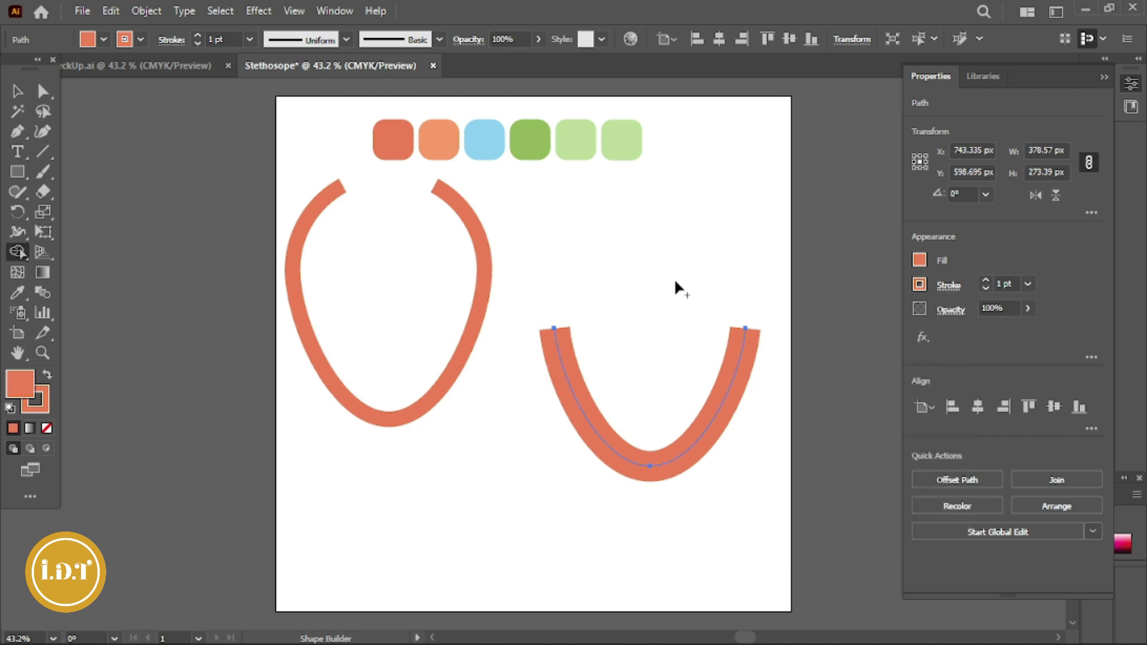
Give the lower U-shaped arc rounded caps on both ends.
{"action": "left_click", "coordinate": [17, 91]}
{"action": "left_click", "coordinate": [547, 277]}
{"action": "left_click_drag", "start_coordinate": [521, 302], "coordinate": [631, 431]}
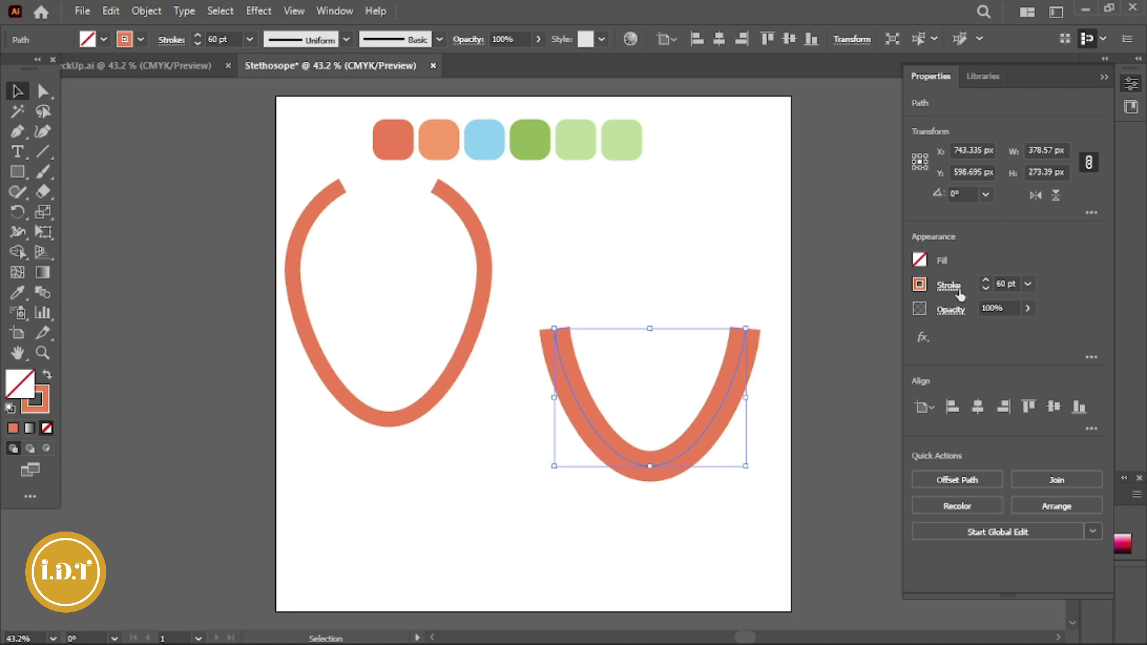
{"action": "left_click", "coordinate": [948, 285]}
{"action": "left_click", "coordinate": [859, 329]}
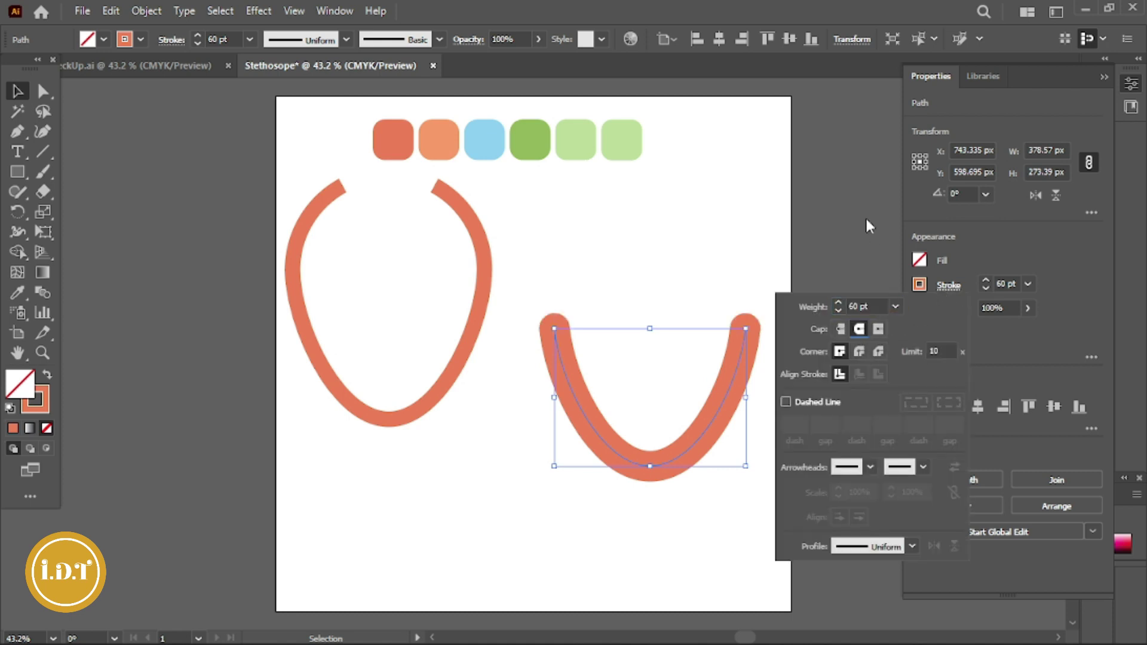
{"action": "key", "text": "Escape"}
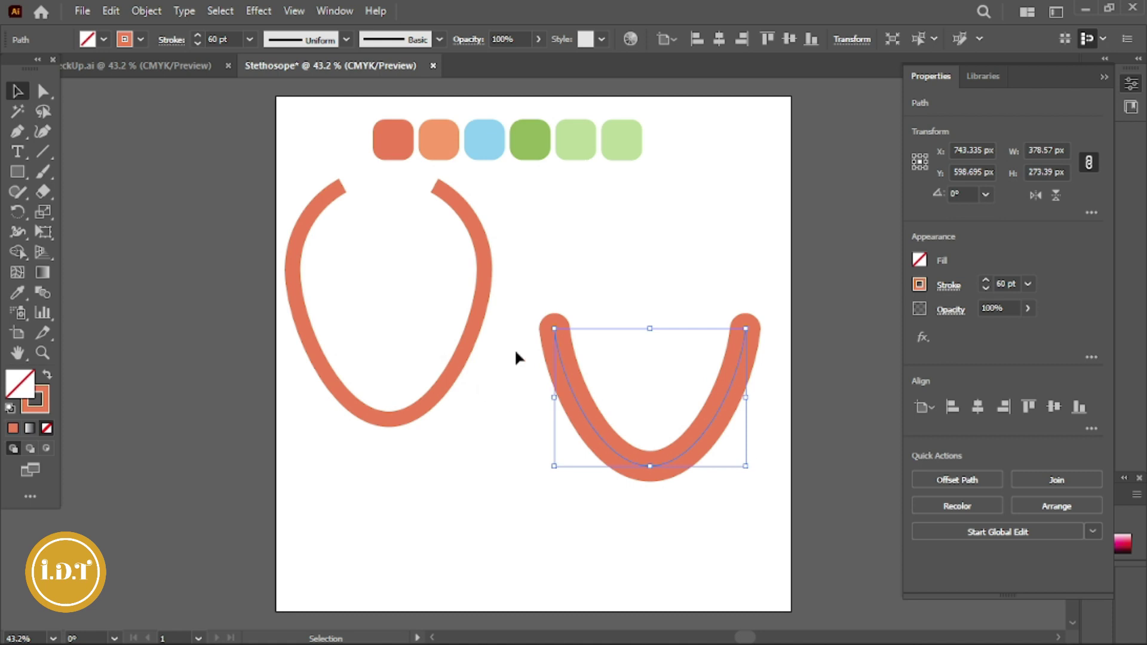
Move the thick U arc onto the lower half of the open loop, nudging it into line.
{"action": "left_click_drag", "start_coordinate": [297, 180], "coordinate": [463, 366]}
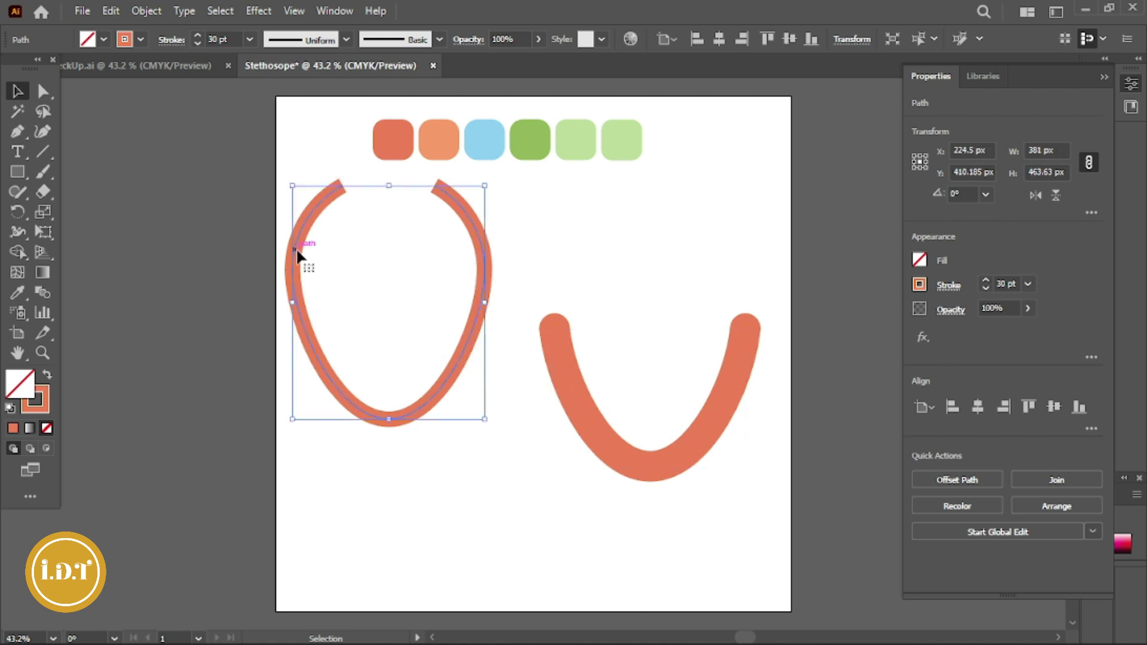
{"action": "left_click_drag", "start_coordinate": [297, 254], "coordinate": [360, 258]}
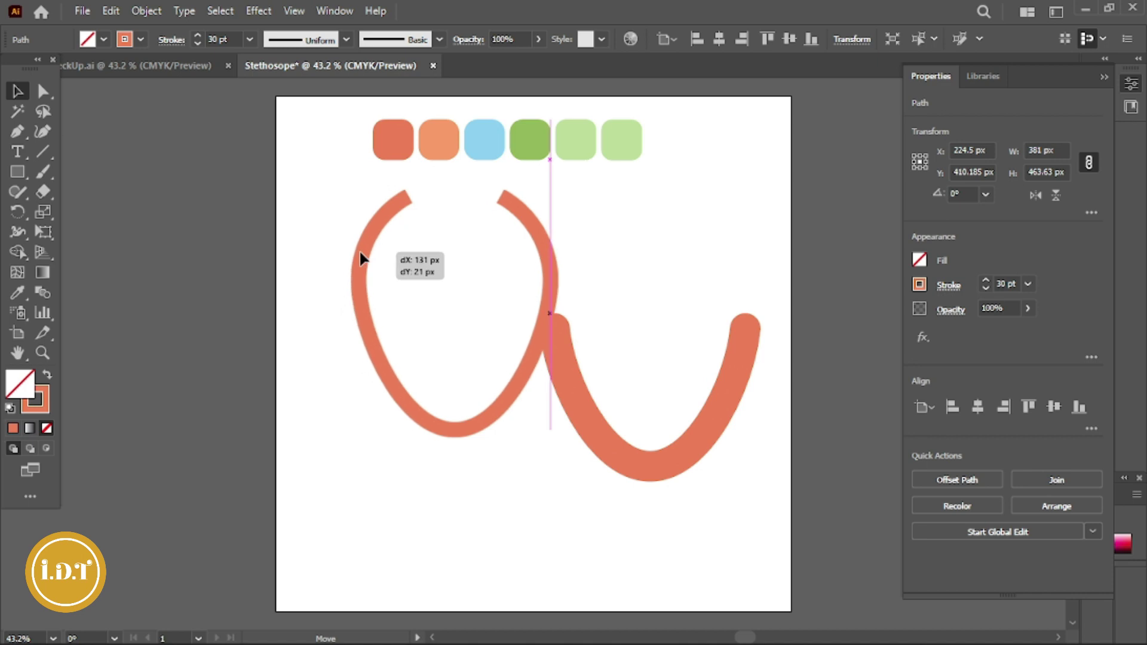
{"action": "left_click", "coordinate": [600, 439]}
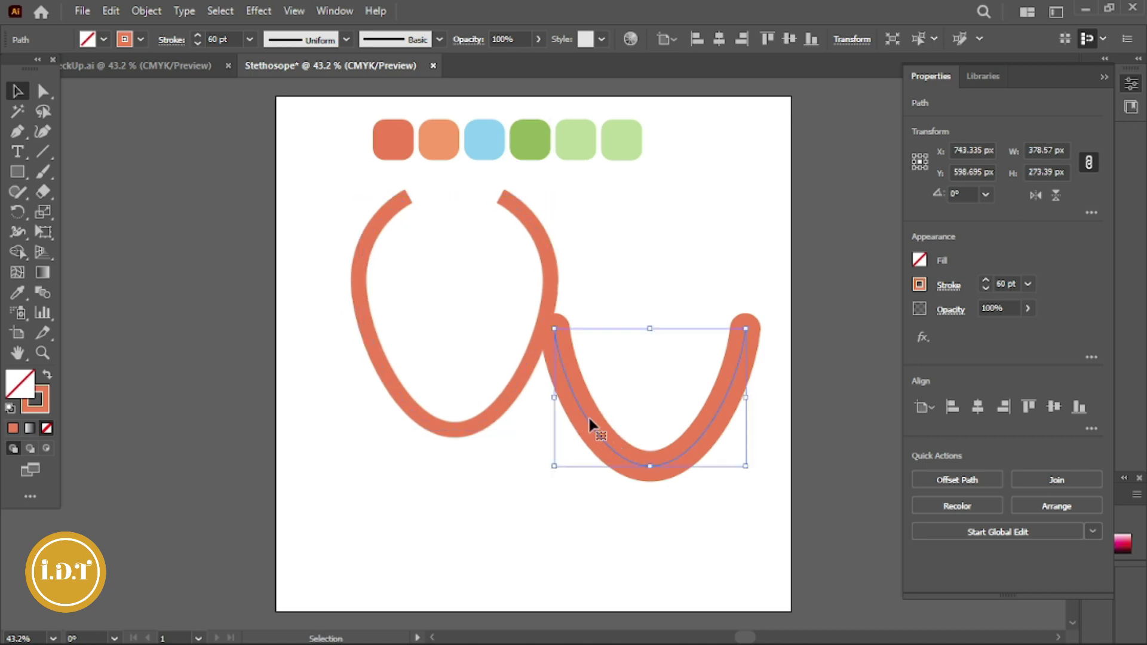
{"action": "left_click_drag", "start_coordinate": [589, 419], "coordinate": [388, 392]}
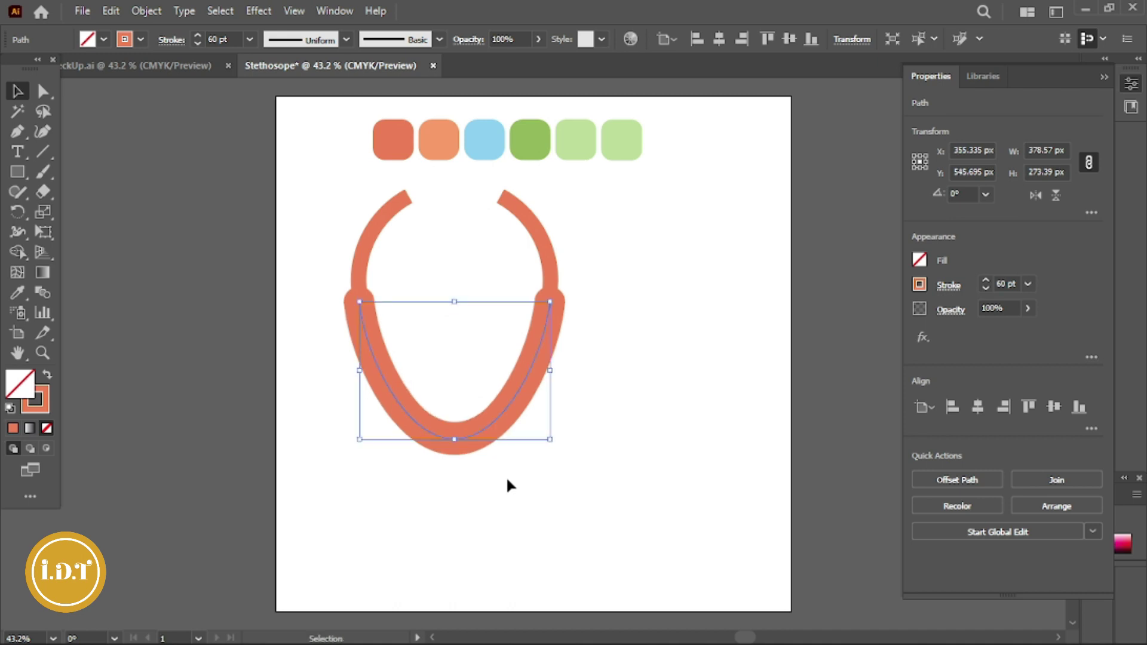
{"action": "key", "text": "Left"}
{"action": "key", "text": "Left"}
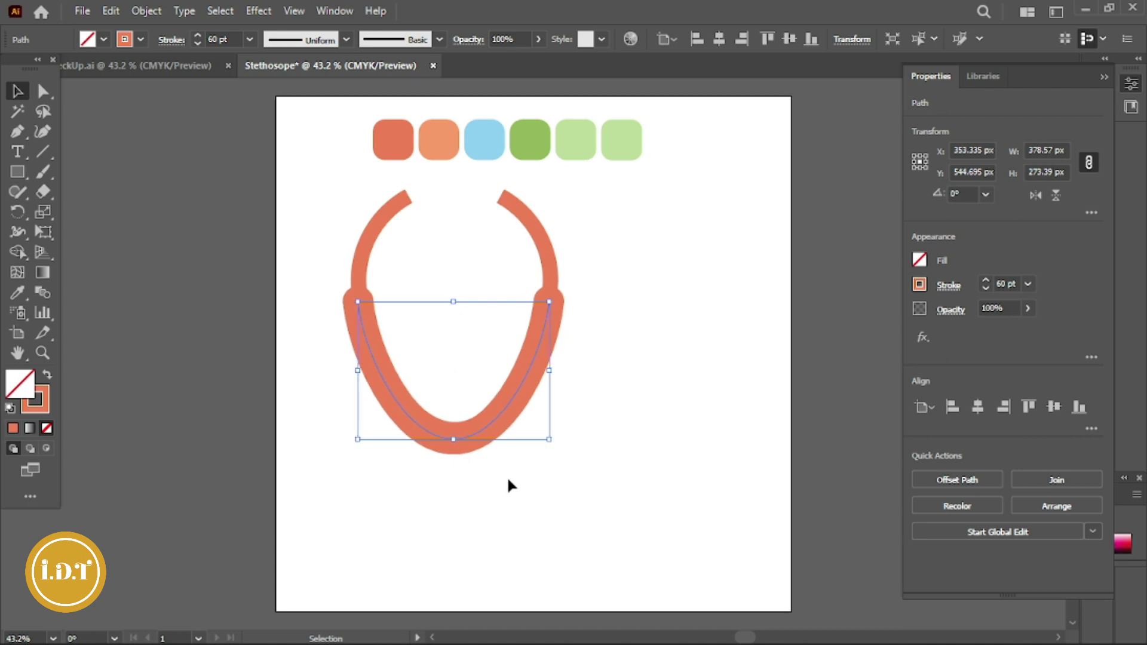
Shift the combined tubing down and right toward the artboard centre.
{"action": "left_click", "coordinate": [506, 476]}
{"action": "left_click_drag", "start_coordinate": [358, 300], "coordinate": [384, 345]}
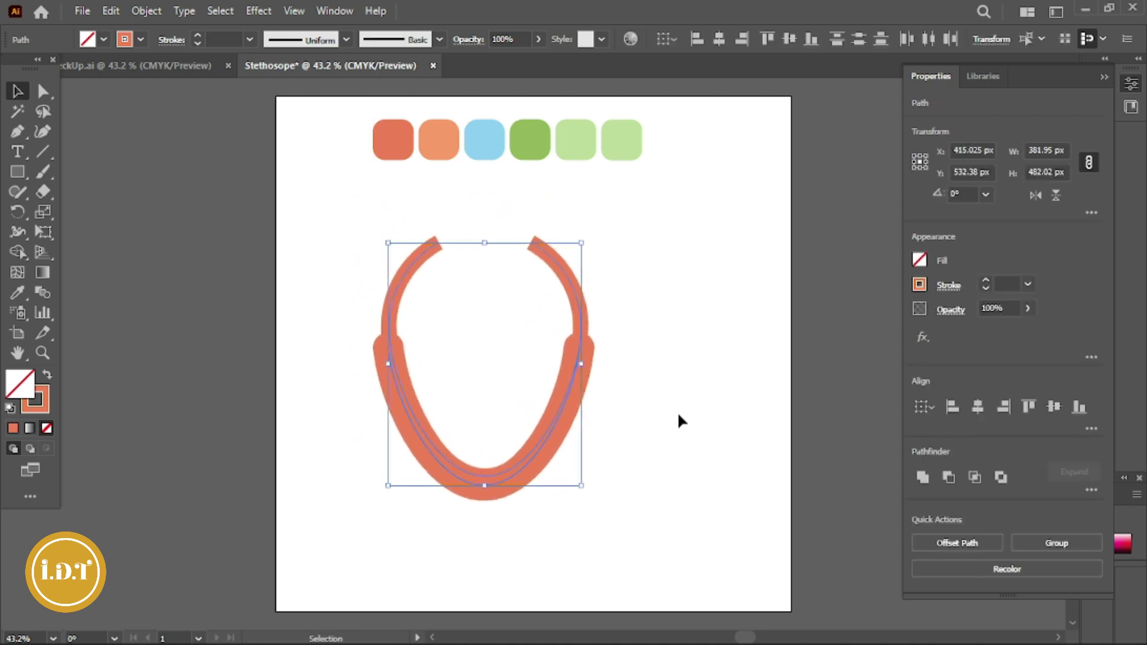
{"action": "left_click", "coordinate": [676, 411]}
{"action": "scroll", "coordinate": [677, 411], "scroll_direction": "down", "scroll_amount": 1}
{"action": "scroll", "coordinate": [326, 301], "scroll_direction": "up", "scroll_amount": 1}
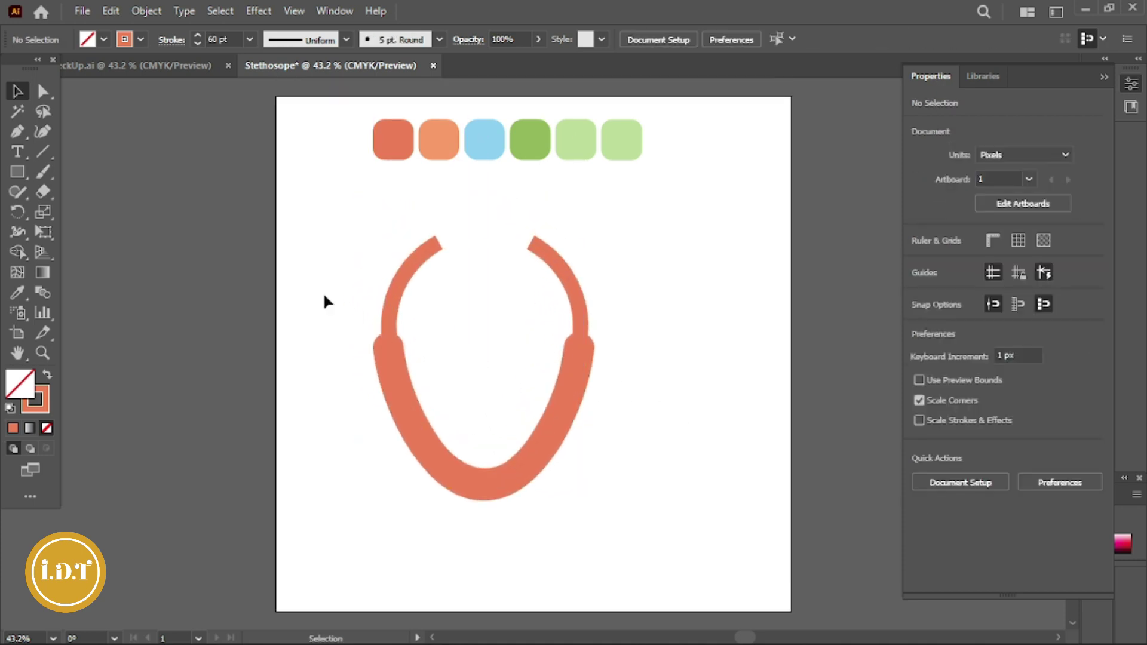
Draw a coral square with a thick coral stroke to the right of the tubing, below the swatches.
{"action": "left_click", "coordinate": [13, 170]}
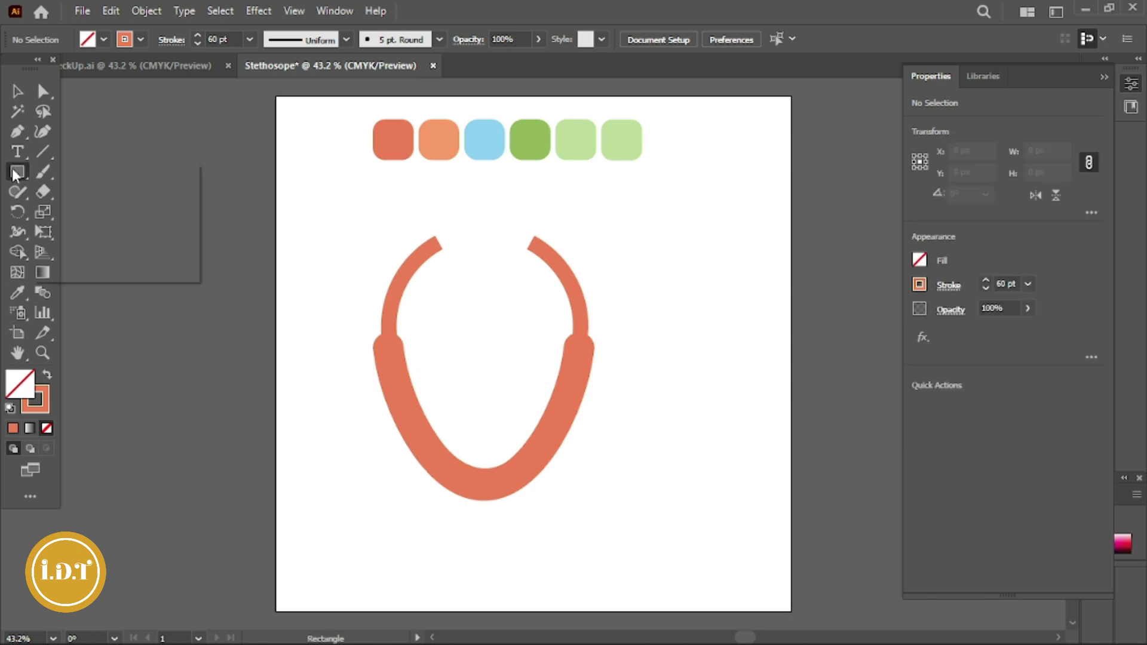
{"action": "left_click", "coordinate": [13, 169]}
{"action": "left_click", "coordinate": [73, 172]}
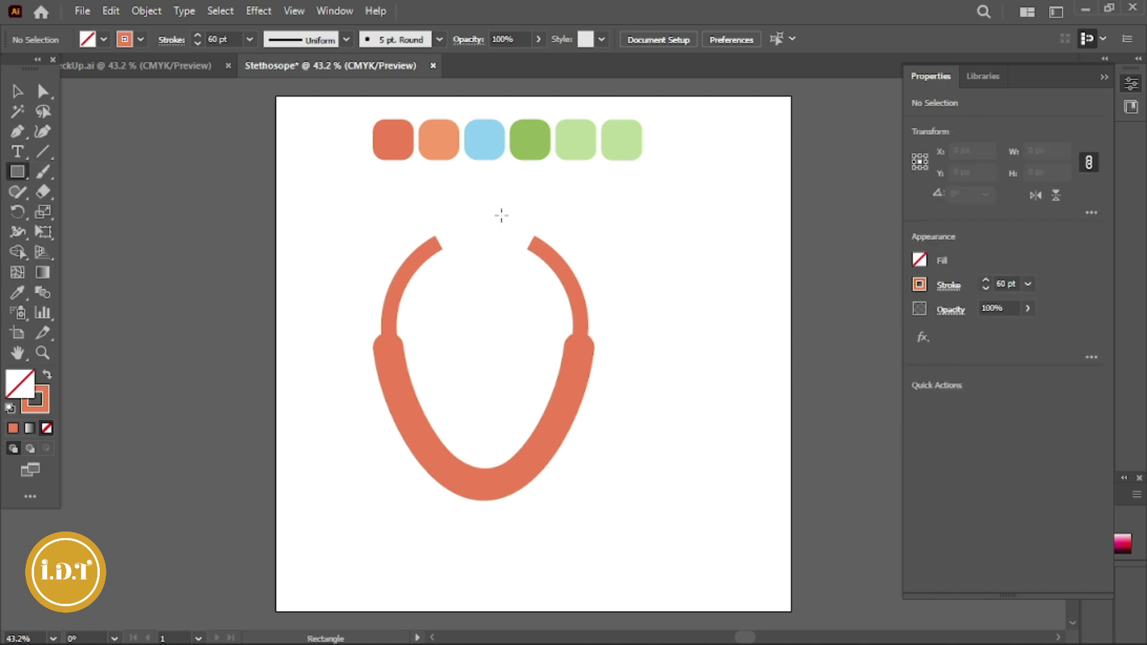
{"action": "mouse_move", "coordinate": [641, 211]}
{"action": "left_mouse_down"}
{"action": "mouse_move", "coordinate": [672, 263]}
{"action": "mouse_move", "coordinate": [728, 296]}
{"action": "left_mouse_up"}
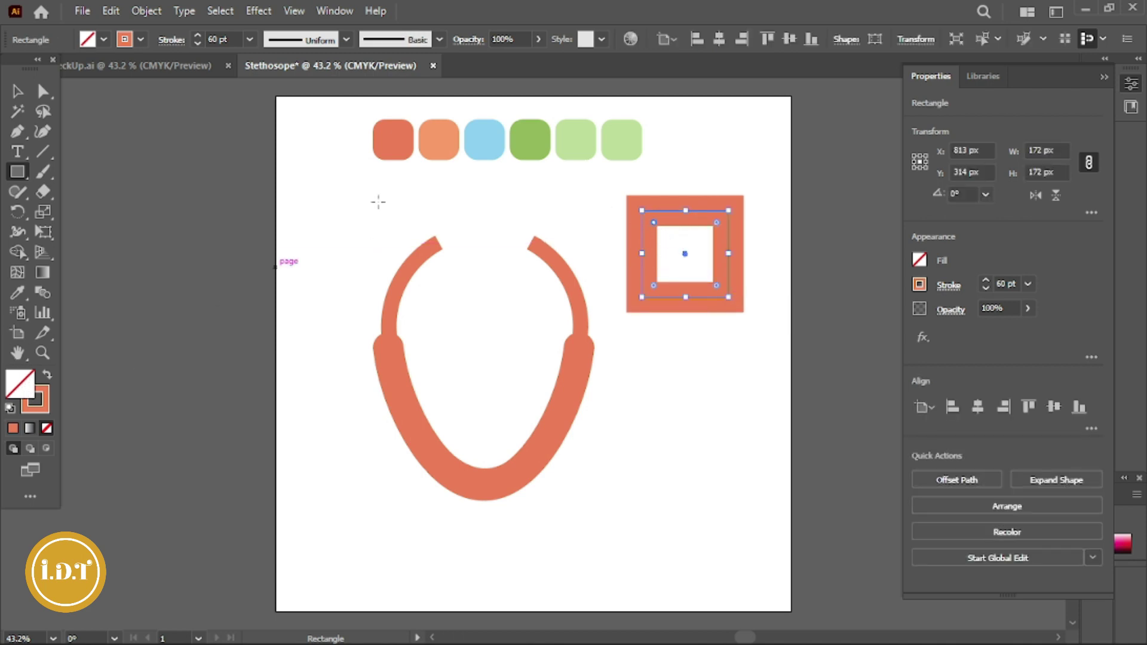
{"action": "key", "text": "i"}
{"action": "left_click", "coordinate": [402, 141]}
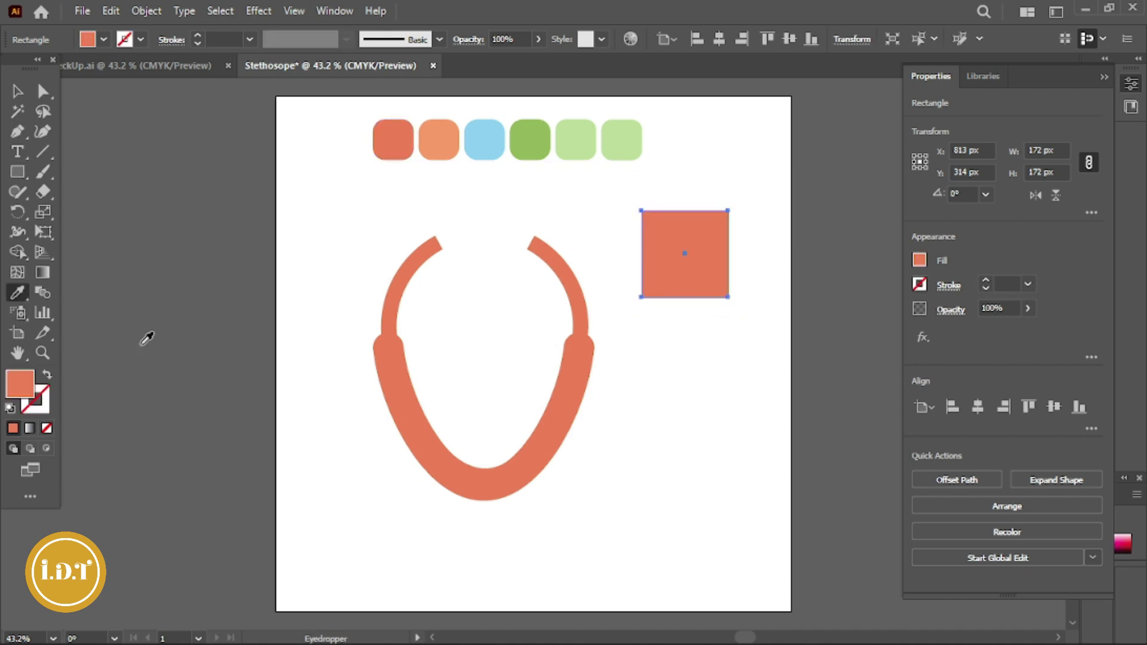
{"action": "key", "text": "ctrl+z"}
Round the square's right-side corners into a rounded tile using live corners.
{"action": "key", "text": "v"}
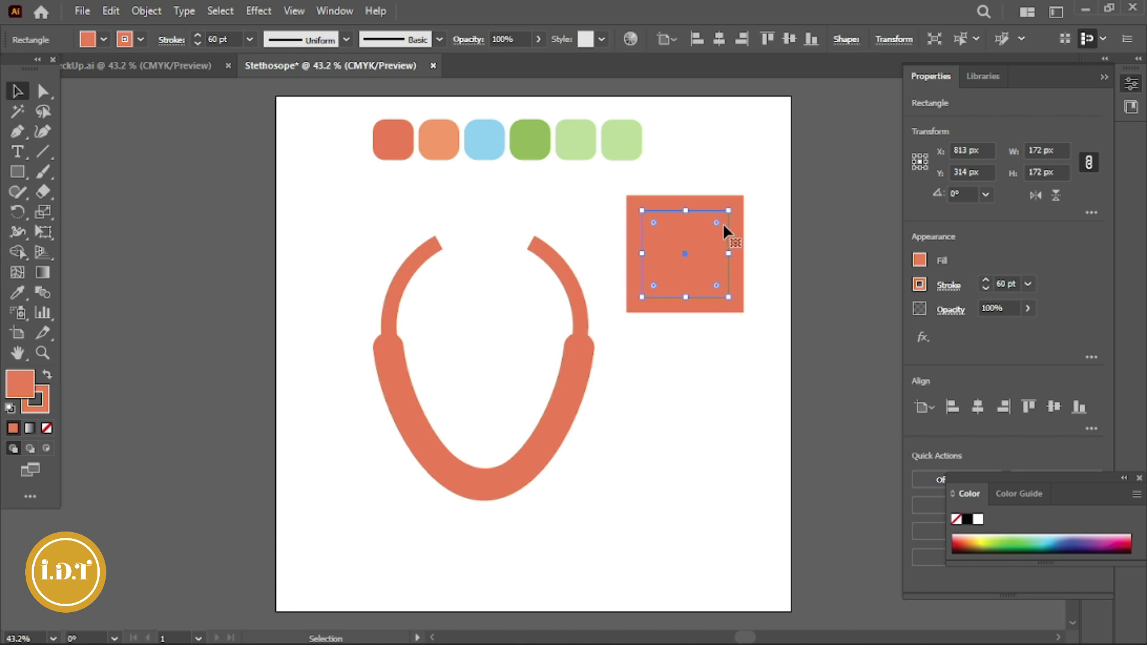
{"action": "left_click", "coordinate": [44, 94]}
{"action": "left_click_drag", "start_coordinate": [700, 181], "coordinate": [755, 333]}
{"action": "left_click_drag", "start_coordinate": [716, 225], "coordinate": [693, 237]}
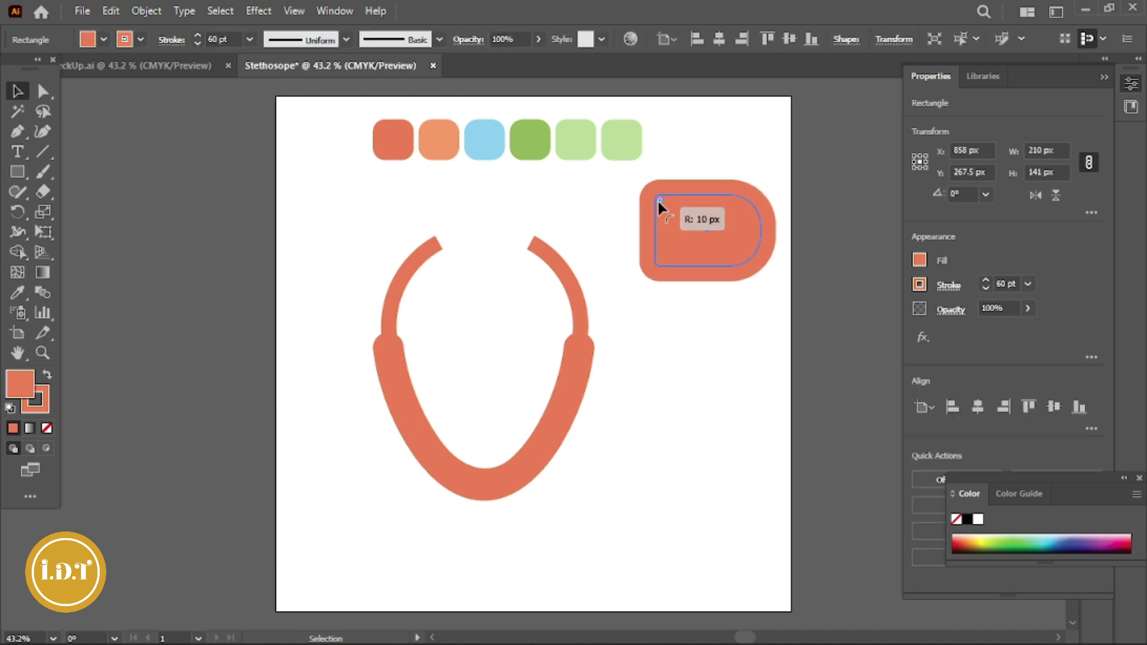
{"action": "left_click_drag", "start_coordinate": [657, 202], "coordinate": [655, 192]}
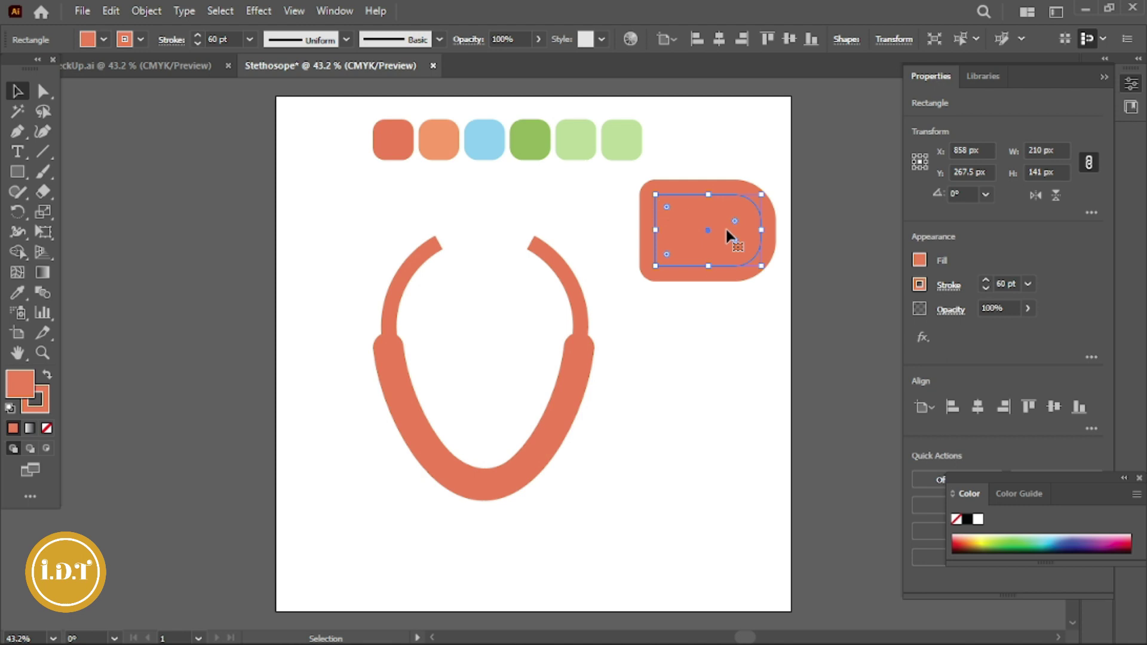
Narrow the tile, place it as a cap on the left tube end, and duplicate it rightward.
{"action": "mouse_move", "coordinate": [762, 228]}
{"action": "left_mouse_down"}
{"action": "mouse_move", "coordinate": [694, 230]}
{"action": "mouse_move", "coordinate": [676, 214]}
{"action": "left_mouse_up"}
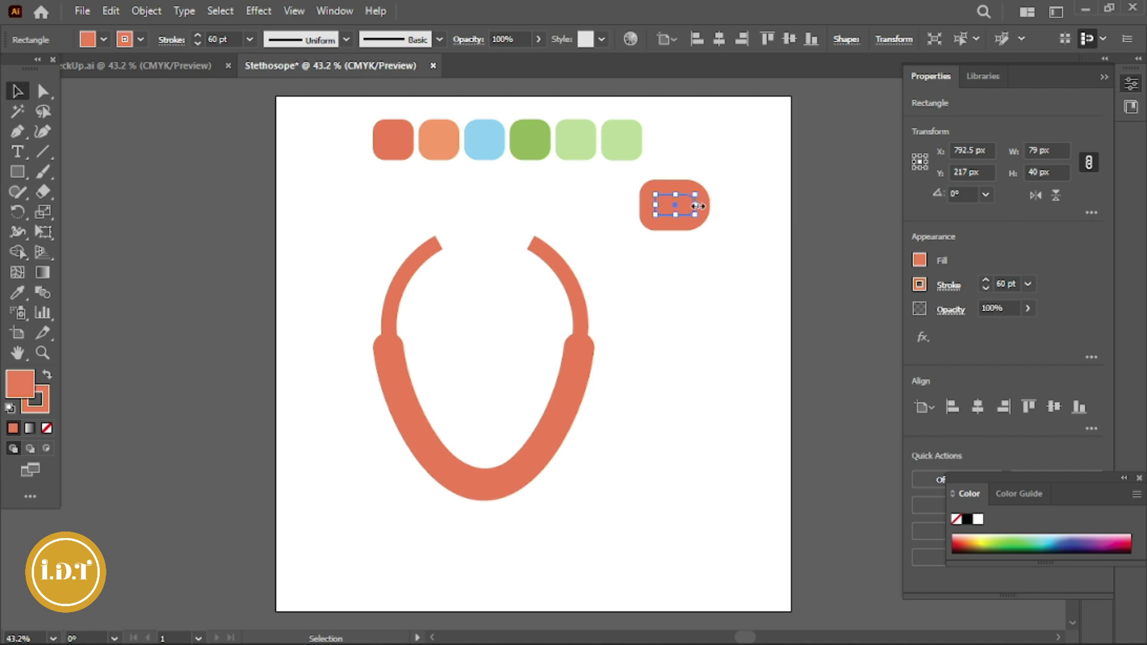
{"action": "mouse_move", "coordinate": [695, 206]}
{"action": "left_mouse_down"}
{"action": "mouse_move", "coordinate": [664, 202]}
{"action": "mouse_move", "coordinate": [449, 250]}
{"action": "left_mouse_up"}
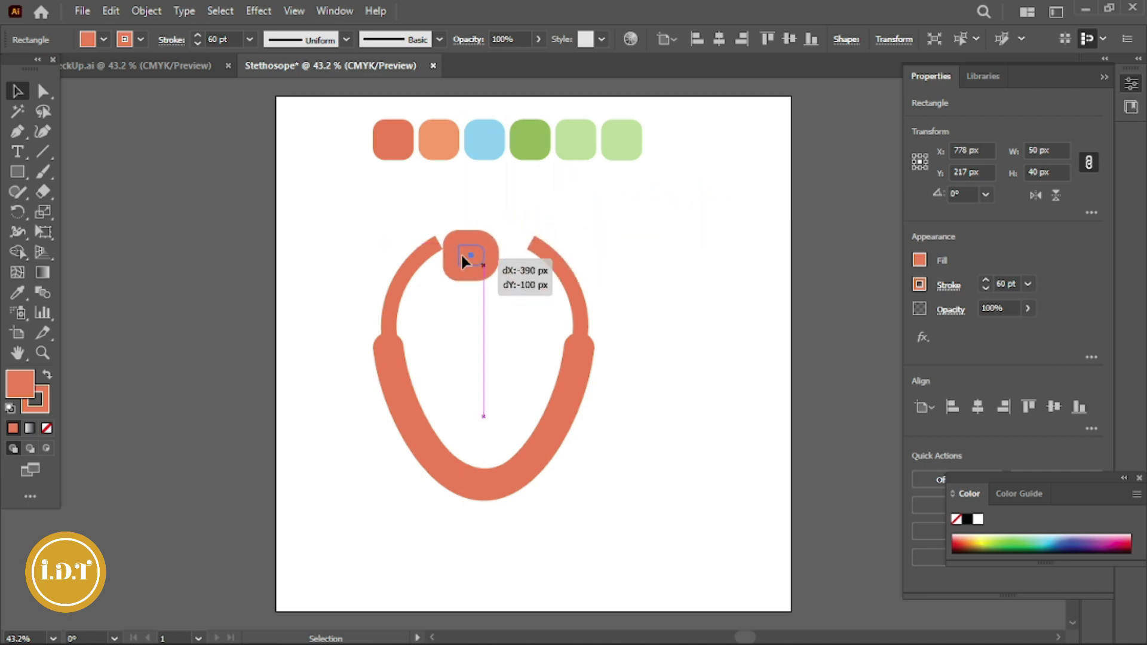
{"action": "left_click", "coordinate": [486, 294]}
{"action": "left_click_drag", "start_coordinate": [460, 271], "coordinate": [466, 260]}
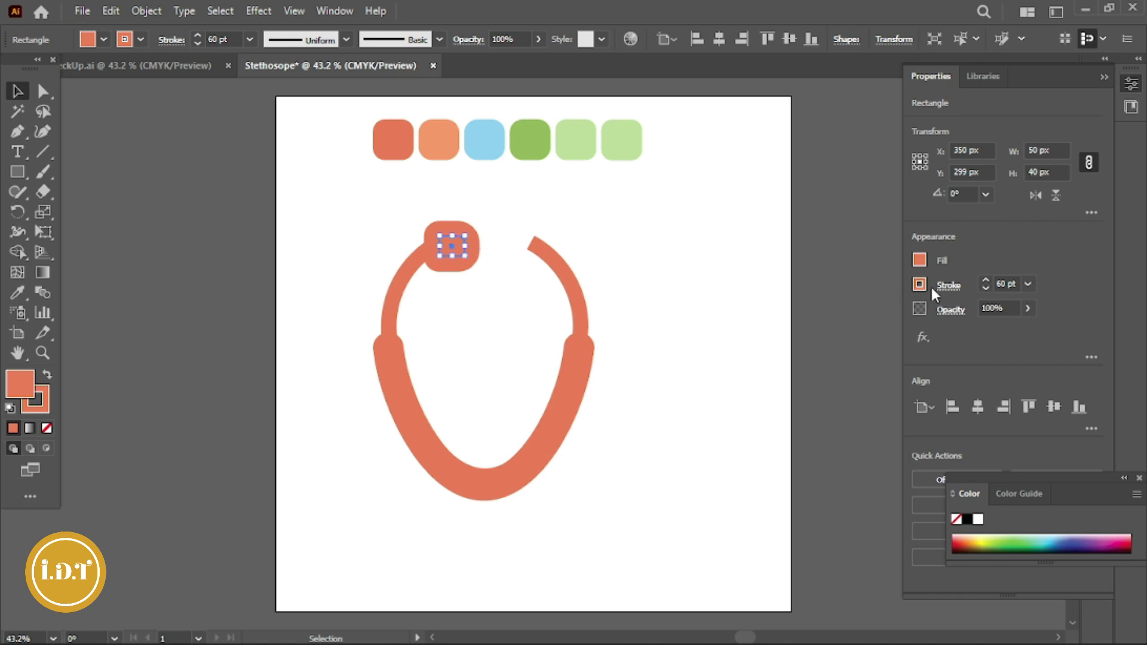
{"action": "left_click", "coordinate": [946, 286]}
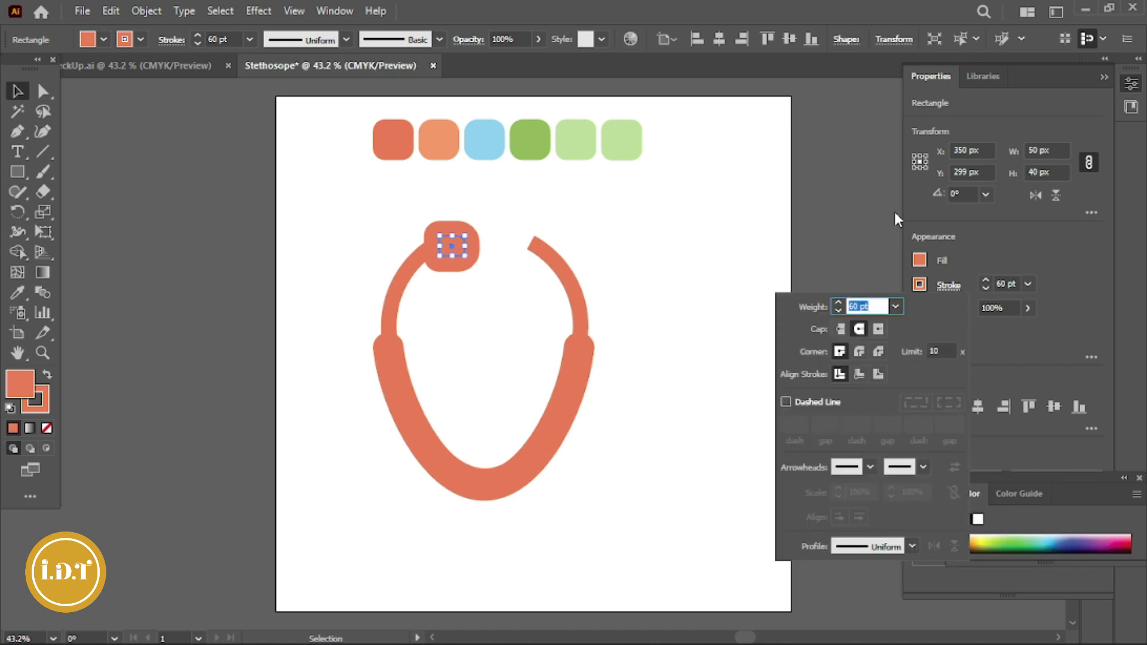
{"action": "mouse_move", "coordinate": [429, 238]}
{"action": "left_mouse_down"}
{"action": "mouse_move", "coordinate": [550, 230]}
{"action": "mouse_move", "coordinate": [520, 194]}
{"action": "left_mouse_up"}
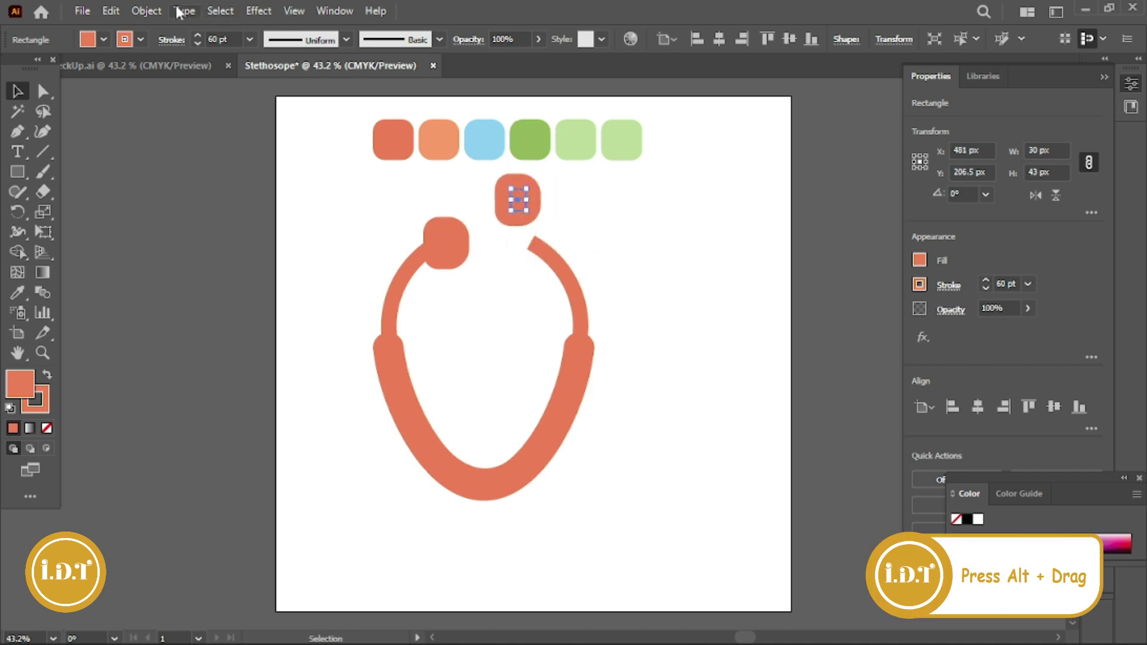
Reflect the copied cap vertically and move it down onto the right tube end.
{"action": "left_click", "coordinate": [146, 11]}
{"action": "mouse_move", "coordinate": [286, 27]}
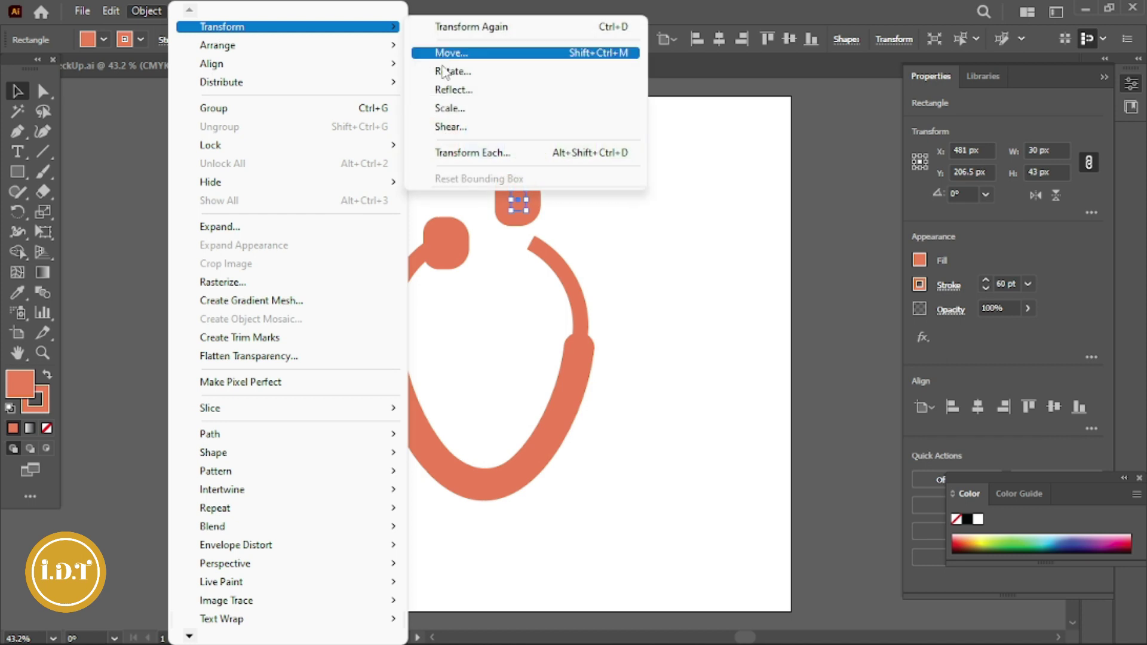
{"action": "left_click", "coordinate": [447, 91]}
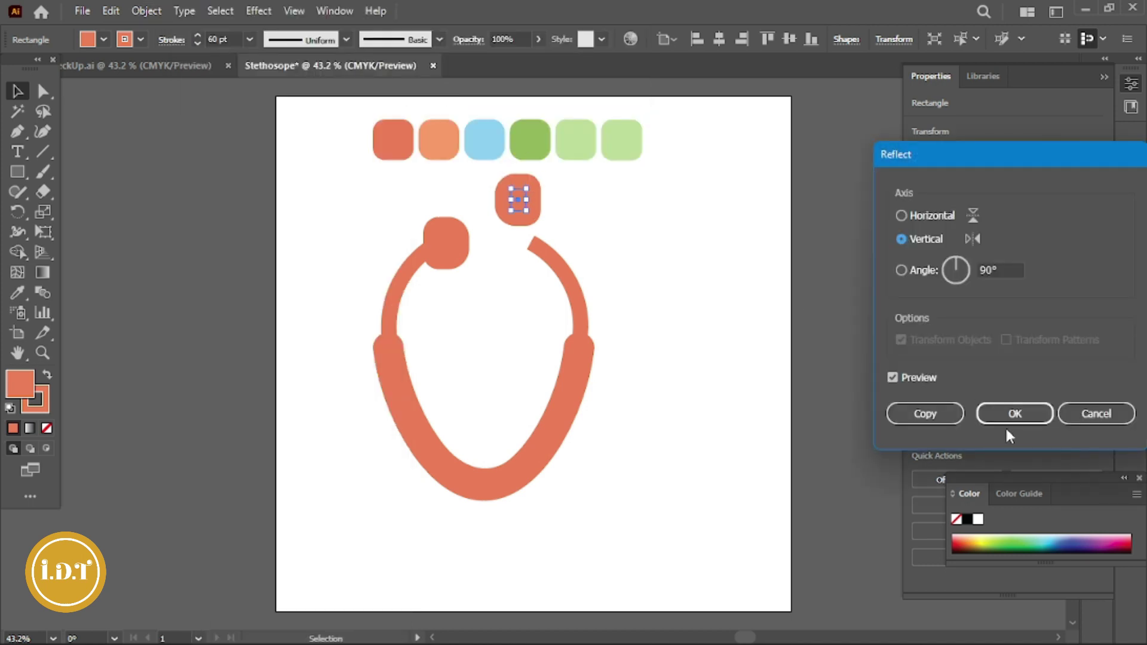
{"action": "left_click", "coordinate": [981, 414]}
{"action": "left_click", "coordinate": [573, 215]}
{"action": "left_click_drag", "start_coordinate": [514, 197], "coordinate": [512, 237]}
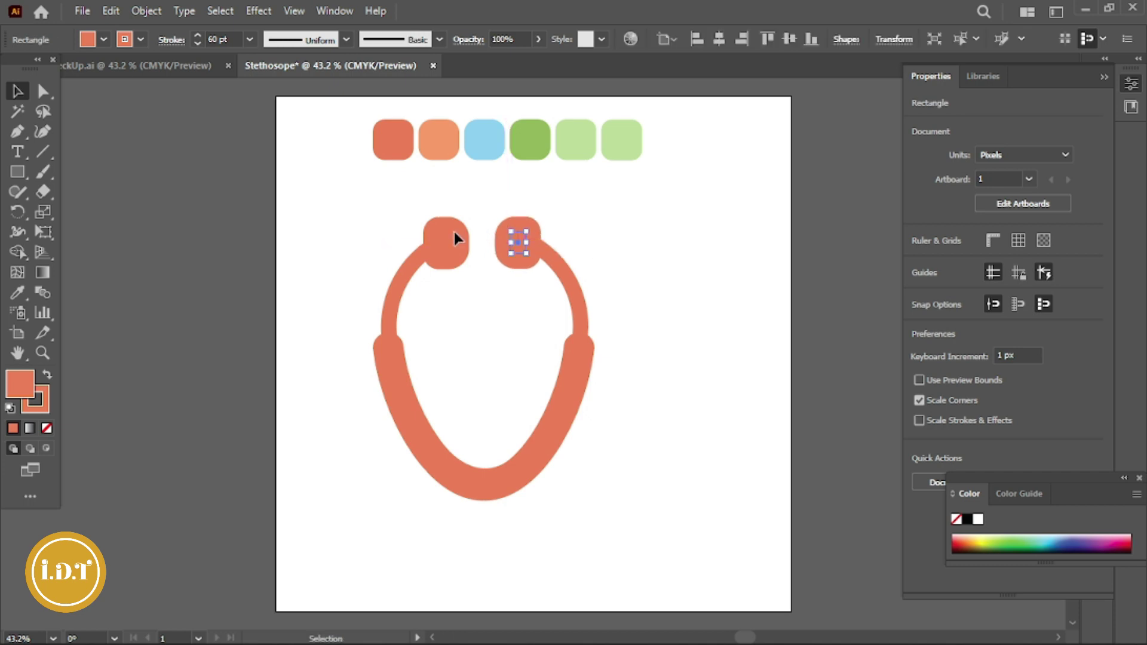
Nudge both caps together so they sit aligned atop the tube ends.
{"action": "left_click", "coordinate": [454, 241]}
{"action": "left_click", "coordinate": [521, 242], "text": "shift"}
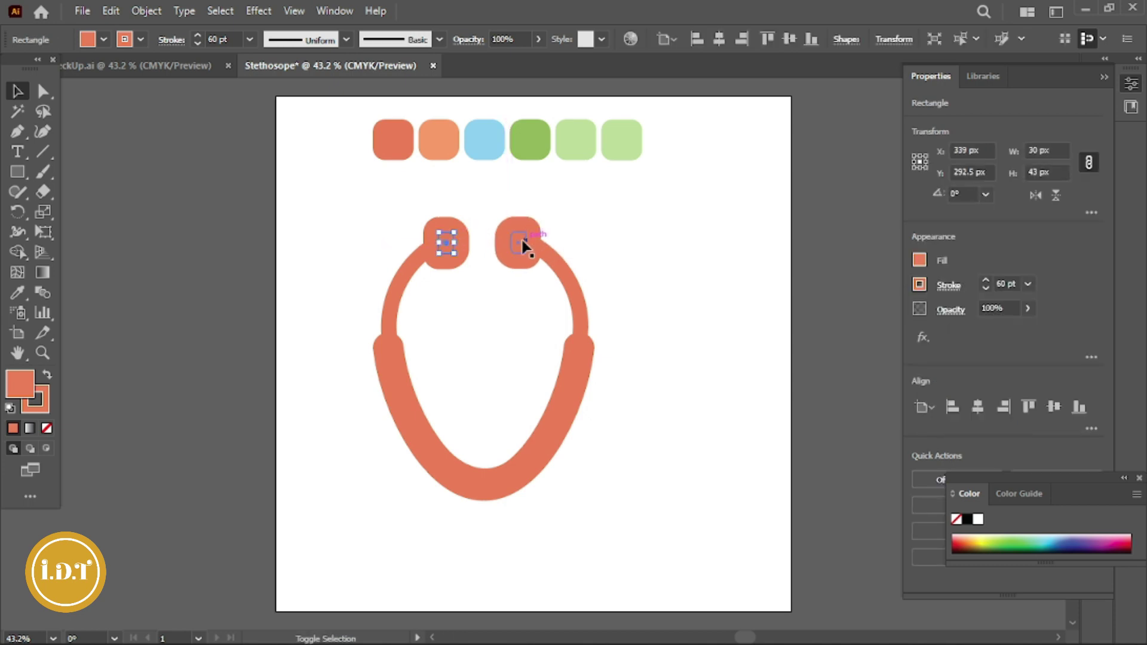
{"action": "left_click", "coordinate": [1031, 411]}
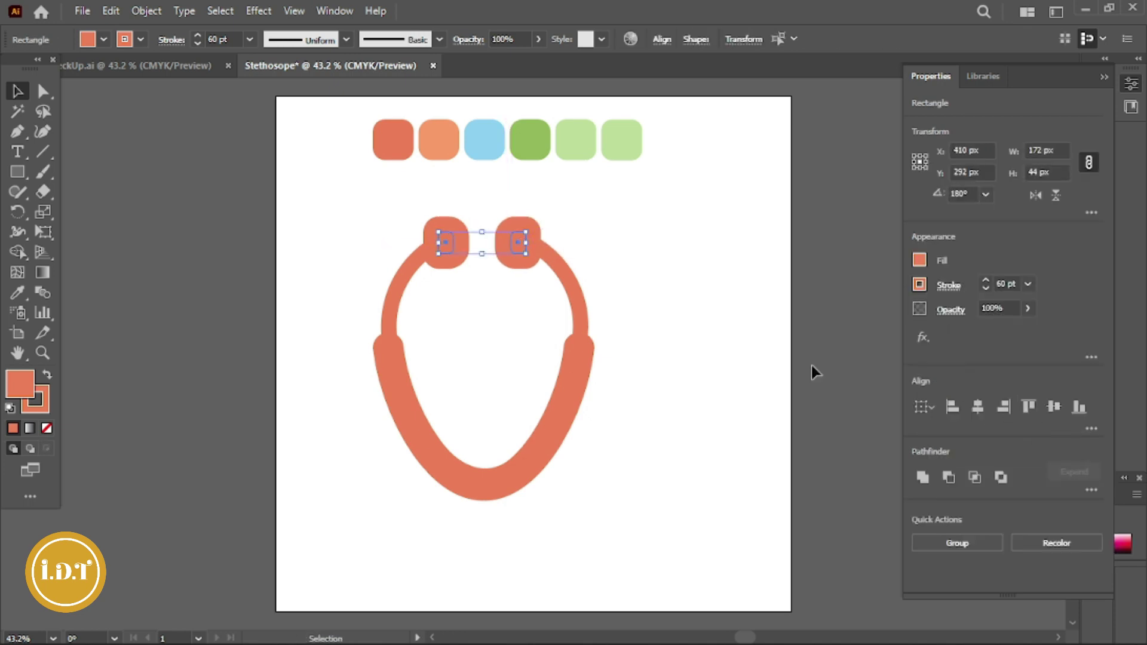
{"action": "key", "text": "Right"}
{"action": "key", "text": "Right"}
{"action": "key", "text": "Right"}
{"action": "key", "text": "Right"}
{"action": "key", "text": "Right"}
{"action": "key", "text": "Right"}
{"action": "key", "text": "Right"}
{"action": "key", "text": "Right"}
{"action": "key", "text": "Right"}
{"action": "key", "text": "Right"}
{"action": "key", "text": "Right"}
{"action": "key", "text": "Right"}
{"action": "key", "text": "Right"}
{"action": "key", "text": "Right"}
{"action": "key", "text": "Left"}
{"action": "key", "text": "Left"}
{"action": "key", "text": "Left"}
{"action": "key", "text": "Down"}
{"action": "key", "text": "Left"}
{"action": "key", "text": "Left"}
{"action": "key", "text": "Left"}
{"action": "left_click", "coordinate": [726, 278]}
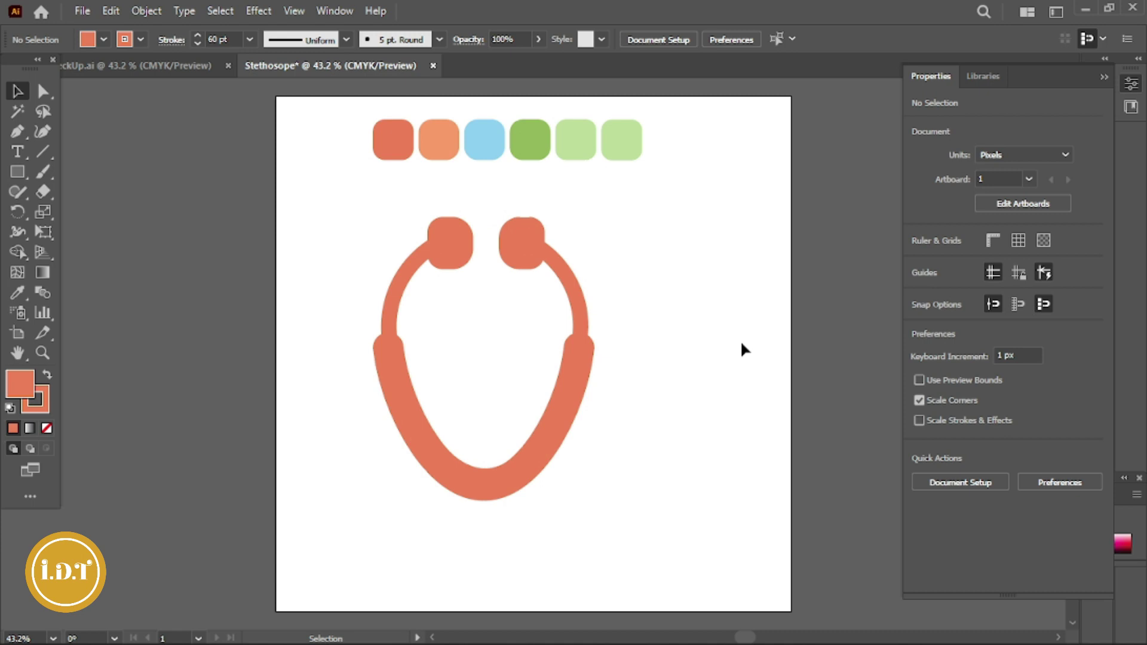
Start a Curvature-tool tube below the loop, connecting it to the loop's bottom.
{"action": "scroll", "coordinate": [740, 349], "scroll_direction": "down", "scroll_amount": 2}
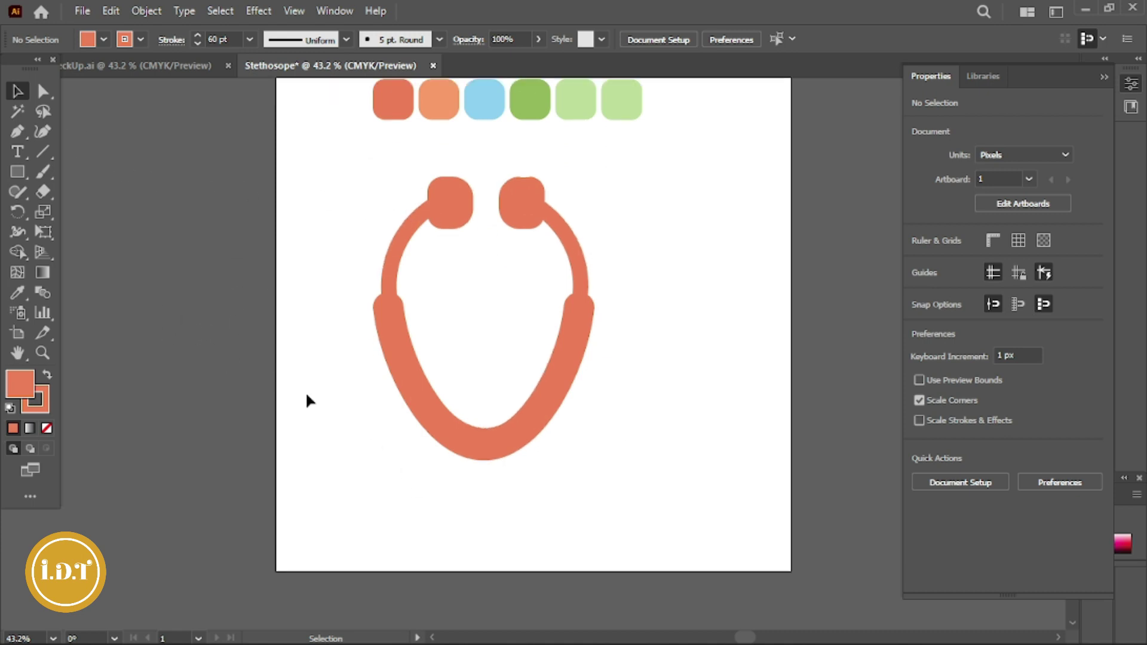
{"action": "key", "text": "ctrl+z"}
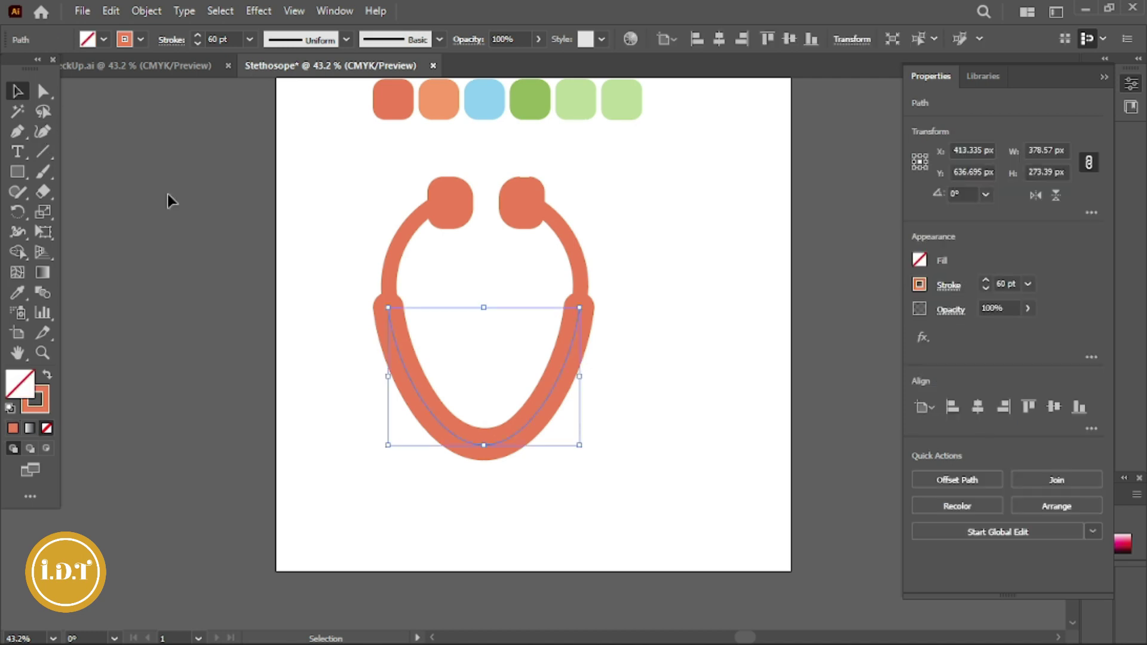
{"action": "left_click", "coordinate": [484, 465]}
{"action": "left_click", "coordinate": [42, 131]}
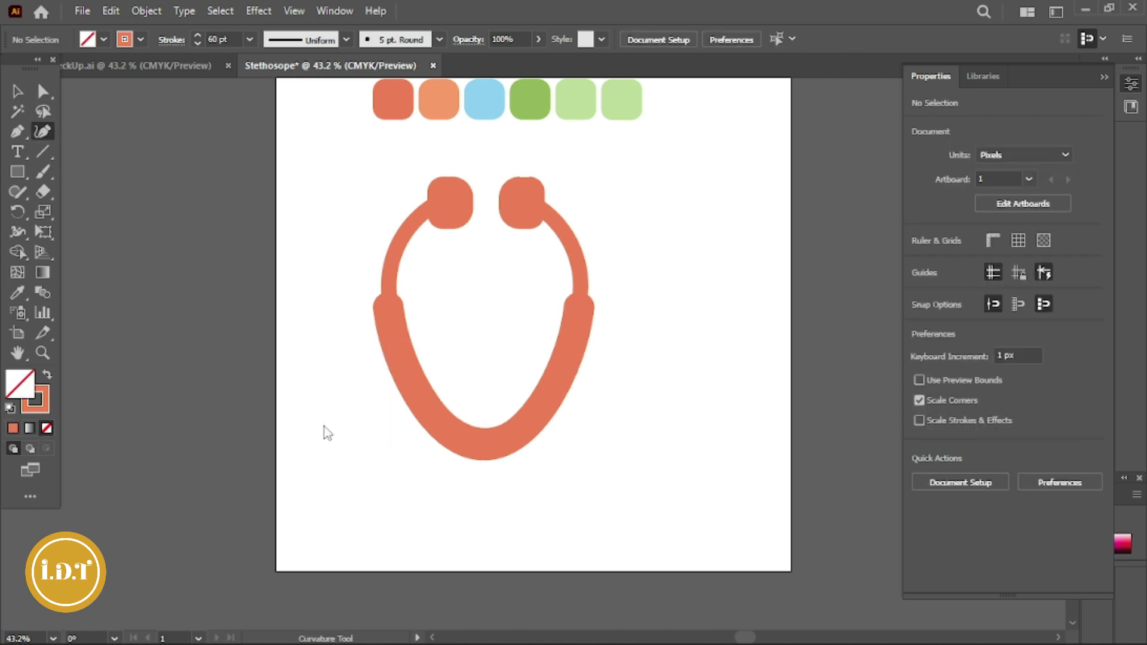
{"action": "left_click", "coordinate": [484, 514]}
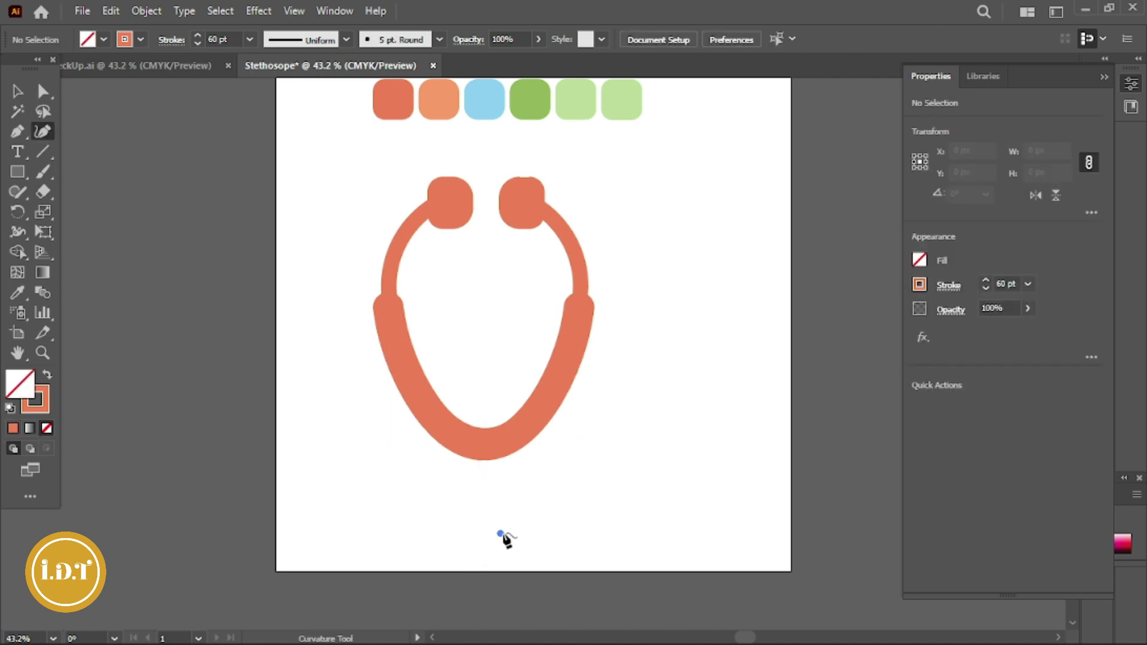
{"action": "left_click", "coordinate": [501, 534]}
{"action": "left_click", "coordinate": [481, 460]}
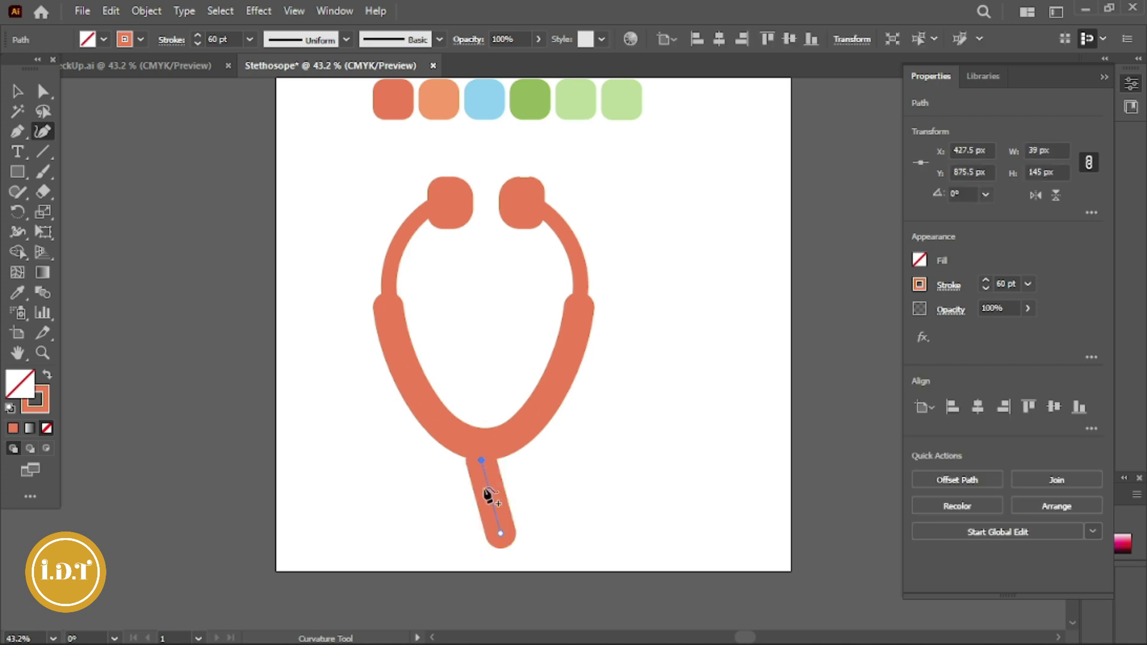
Continue the tube right along the bottom and bend it upward into an S-shaped tail.
{"action": "left_click", "coordinate": [500, 534]}
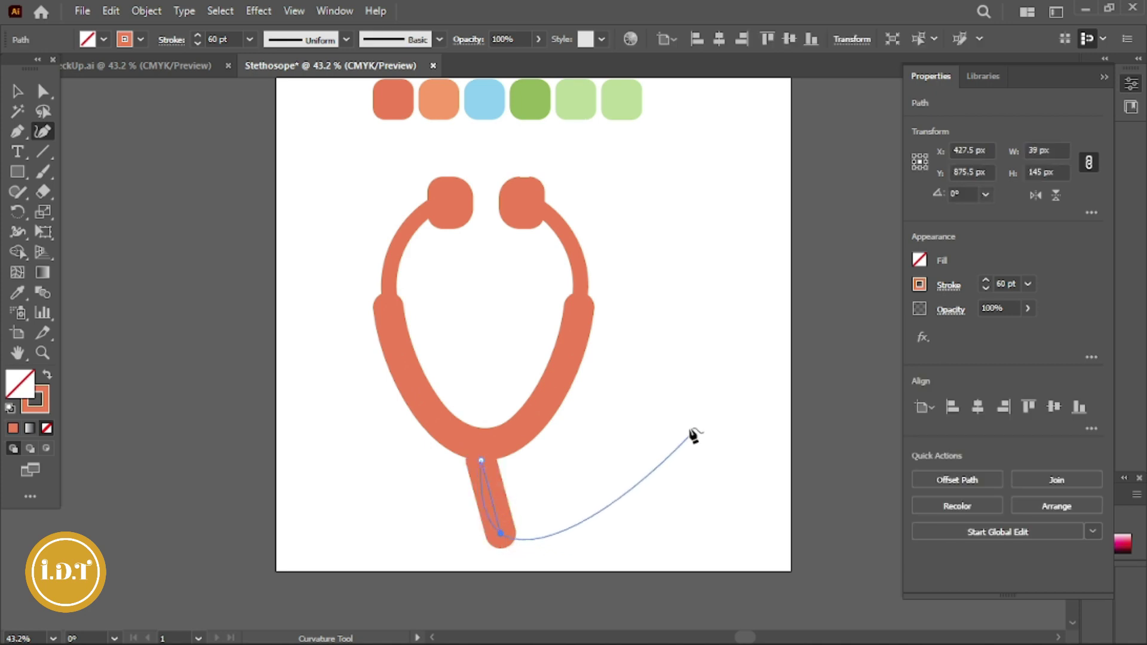
{"action": "left_click", "coordinate": [653, 499]}
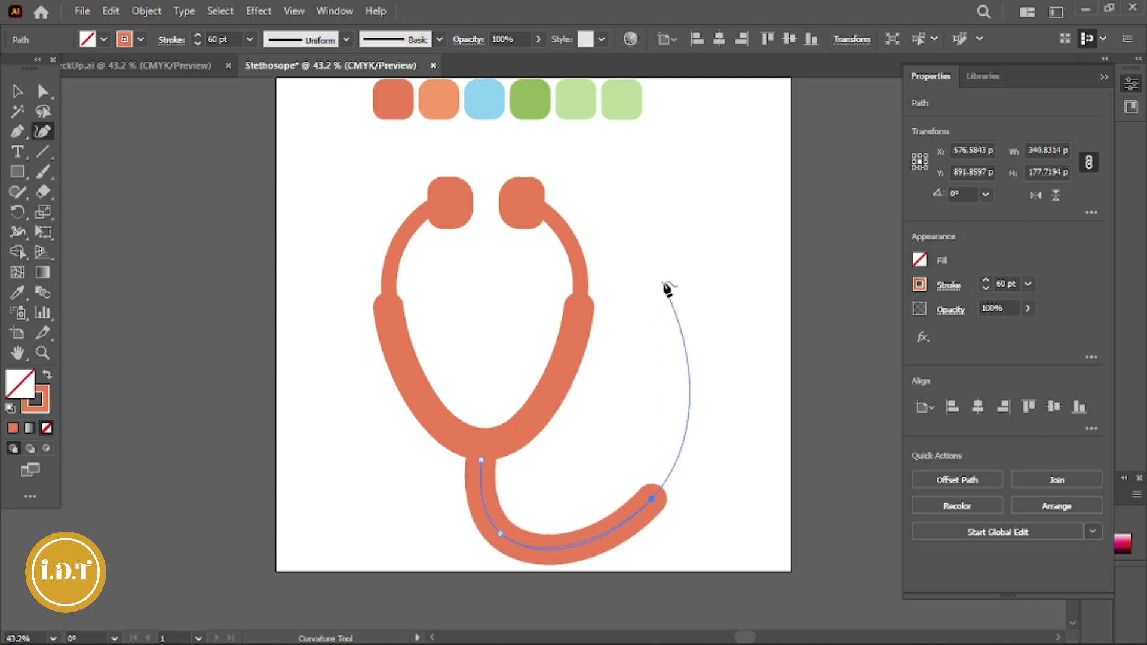
{"action": "left_click", "coordinate": [700, 262]}
{"action": "mouse_move", "coordinate": [701, 264]}
{"action": "left_mouse_down"}
{"action": "mouse_move", "coordinate": [655, 256]}
{"action": "mouse_move", "coordinate": [660, 333]}
{"action": "left_mouse_up"}
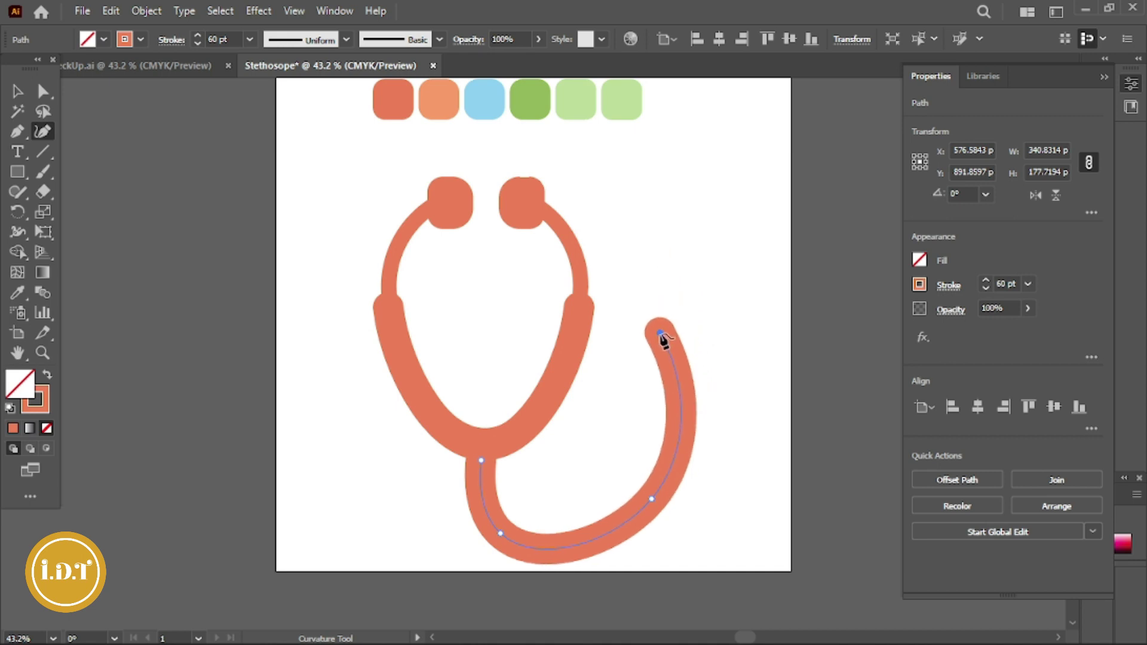
{"action": "left_click", "coordinate": [736, 244]}
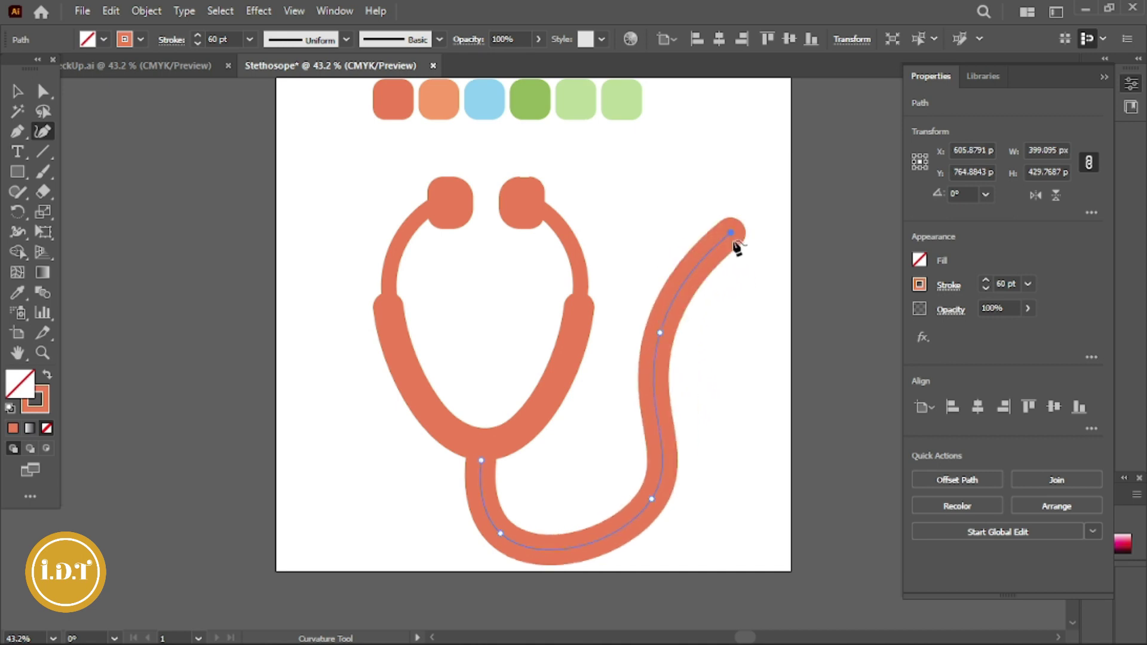
{"action": "left_click_drag", "start_coordinate": [736, 244], "coordinate": [749, 321]}
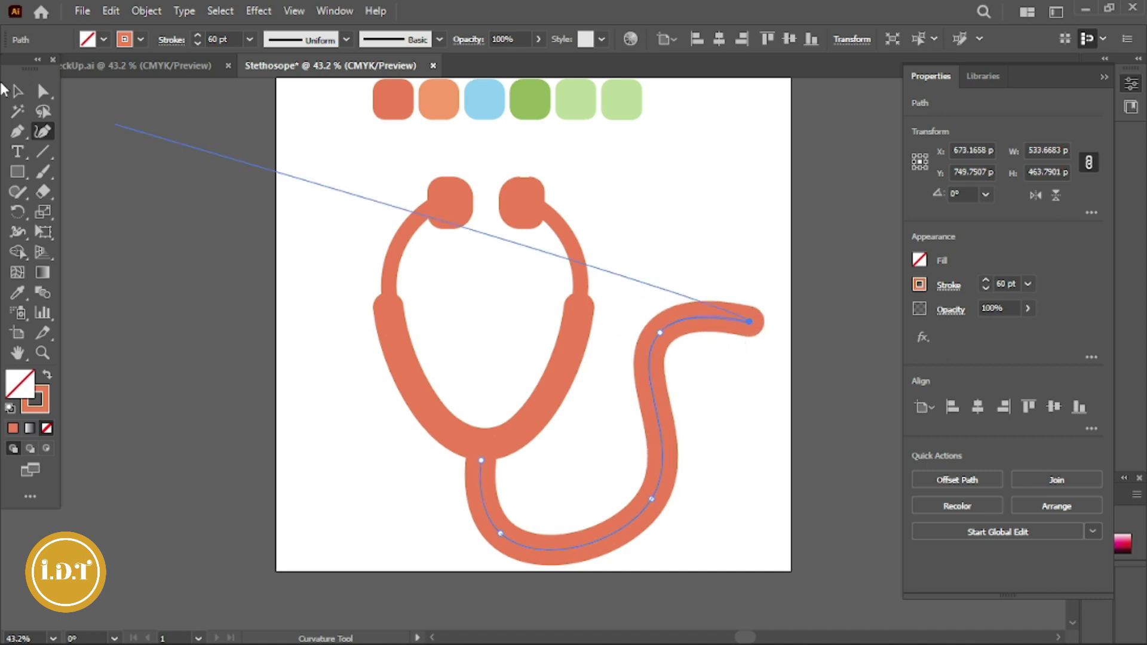
Group the loop and tube and scale the group to 400 px wide.
{"action": "key", "text": "v"}
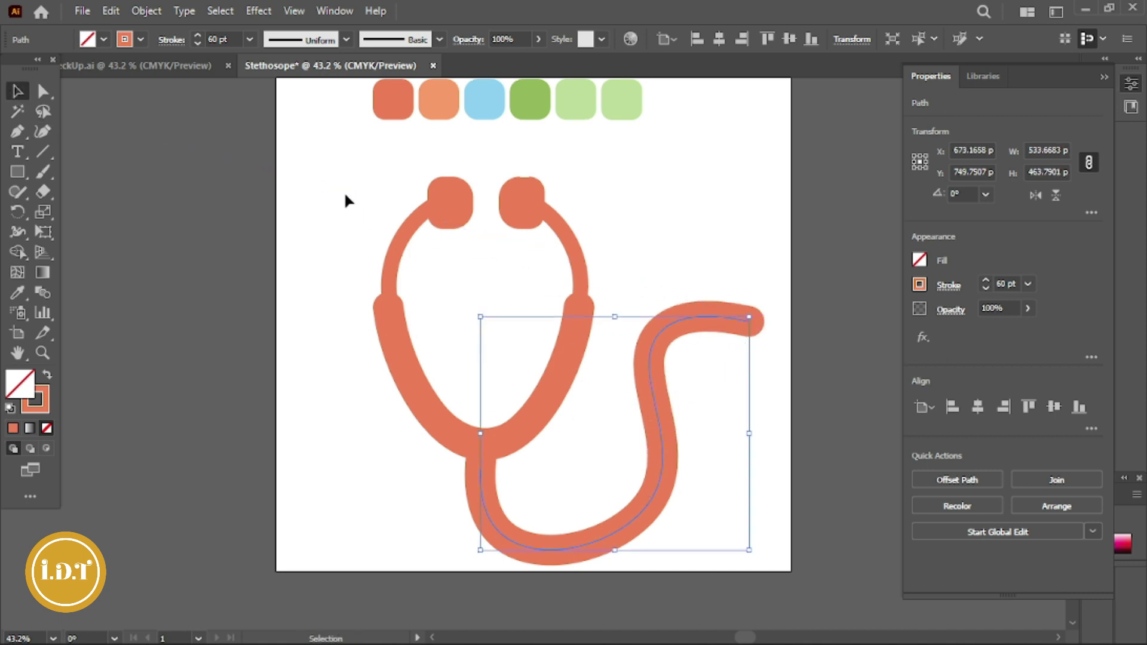
{"action": "left_click_drag", "start_coordinate": [328, 187], "coordinate": [747, 541]}
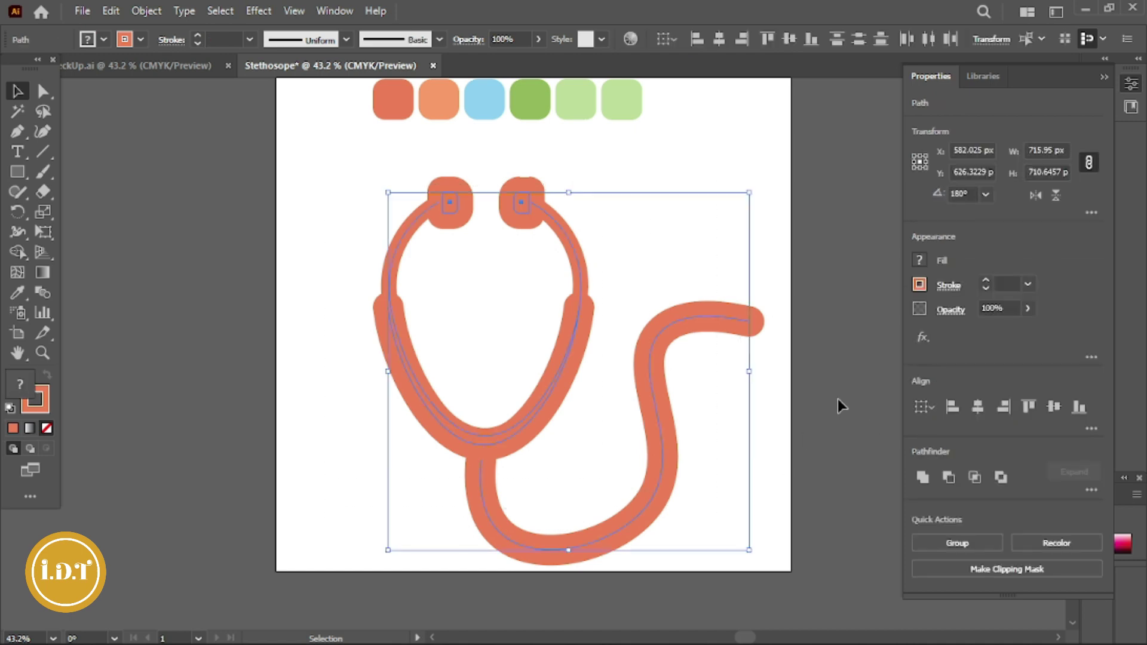
{"action": "right_click", "coordinate": [581, 262]}
{"action": "left_click", "coordinate": [642, 397]}
{"action": "left_click", "coordinate": [1045, 151]}
{"action": "type", "text": "500"}
{"action": "key", "text": "Return"}
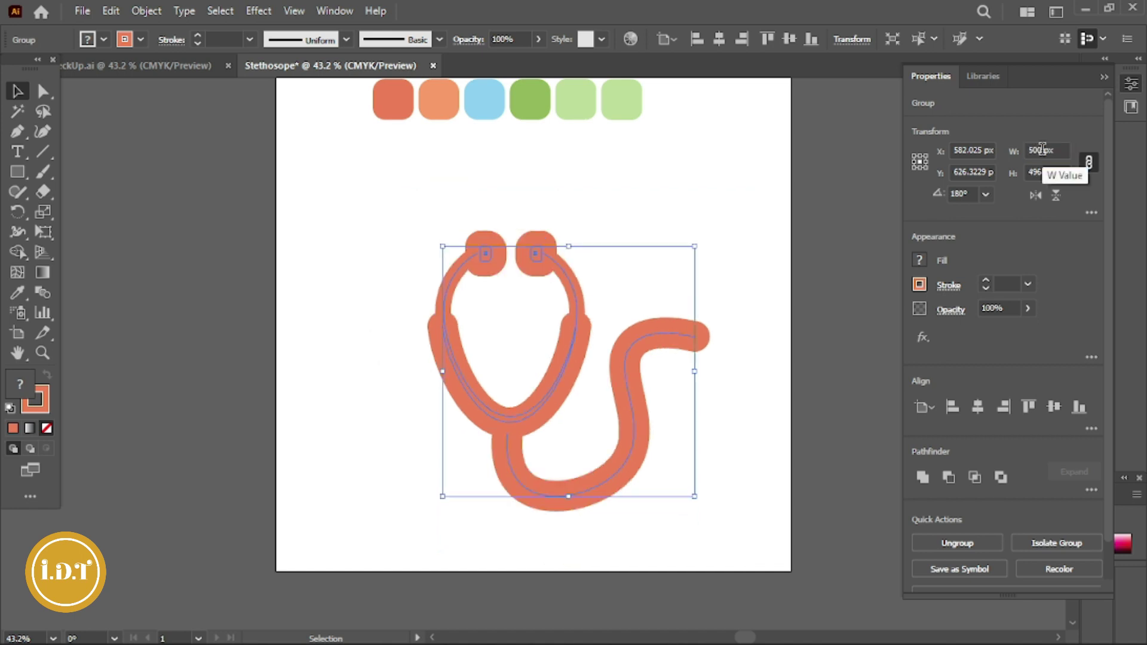
{"action": "left_click", "coordinate": [1033, 149]}
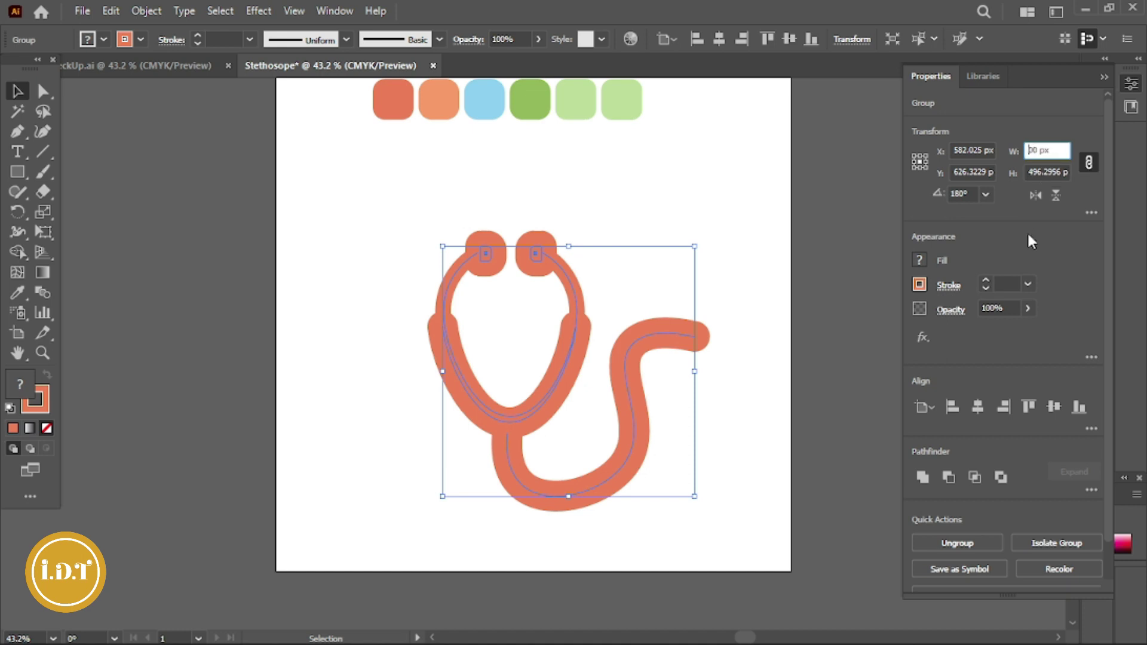
{"action": "key", "text": "Return"}
Move the stethoscope up and left on the artboard, then ungroup its parts.
{"action": "left_click", "coordinate": [596, 239]}
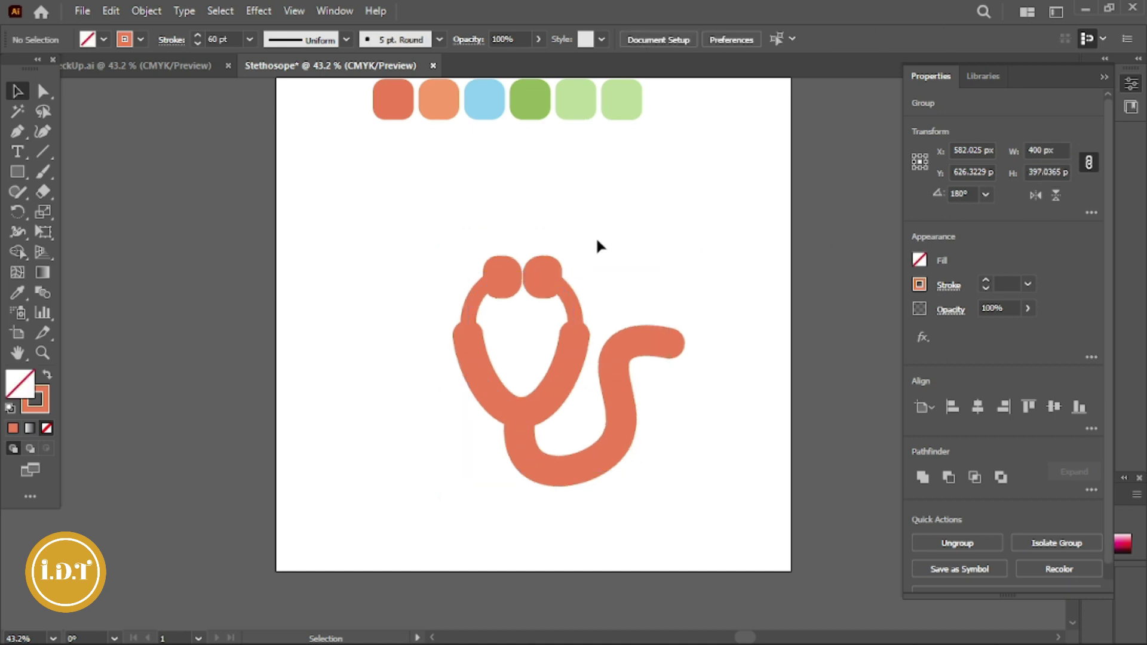
{"action": "left_click_drag", "start_coordinate": [398, 242], "coordinate": [644, 476]}
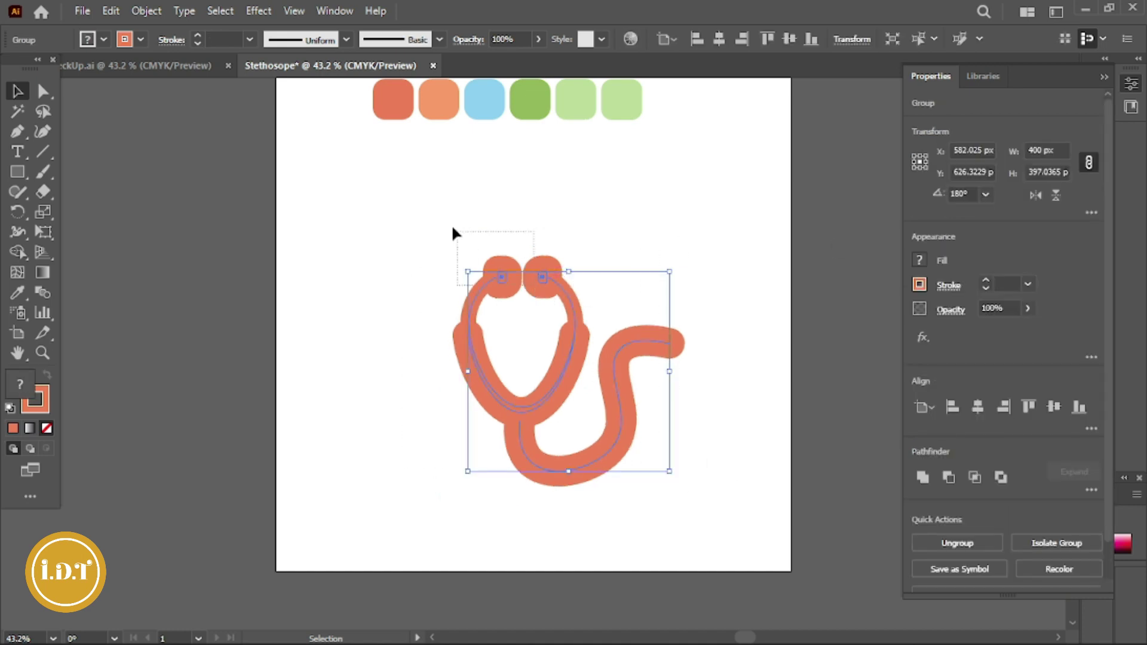
{"action": "left_click_drag", "start_coordinate": [488, 382], "coordinate": [417, 282]}
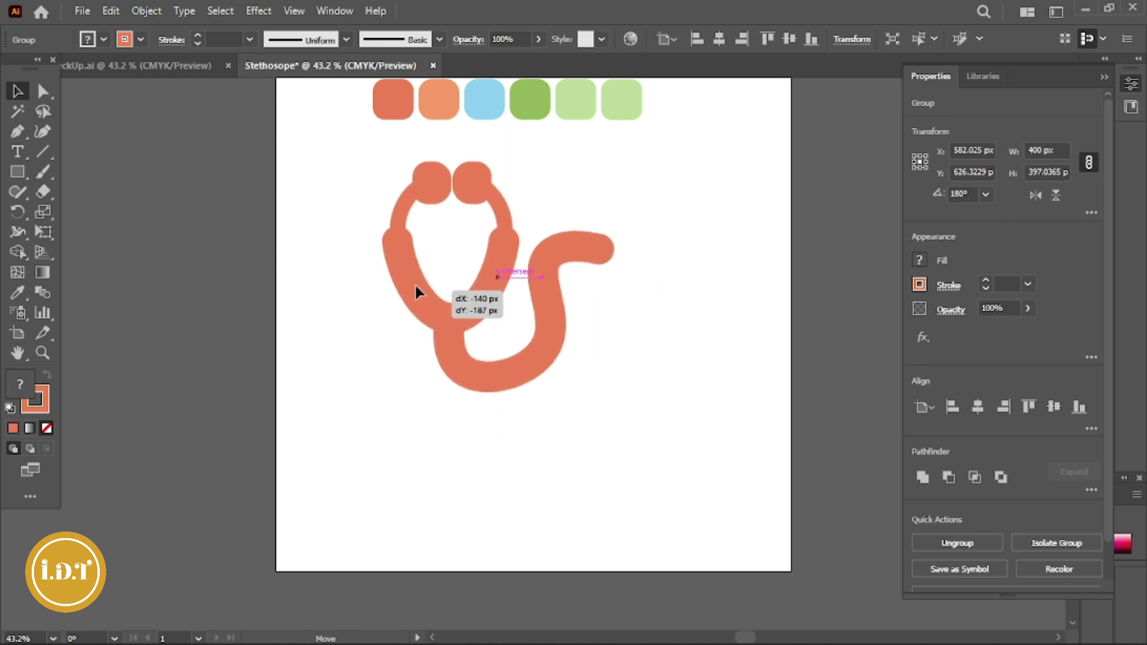
{"action": "left_click", "coordinate": [615, 499]}
{"action": "left_click", "coordinate": [499, 197]}
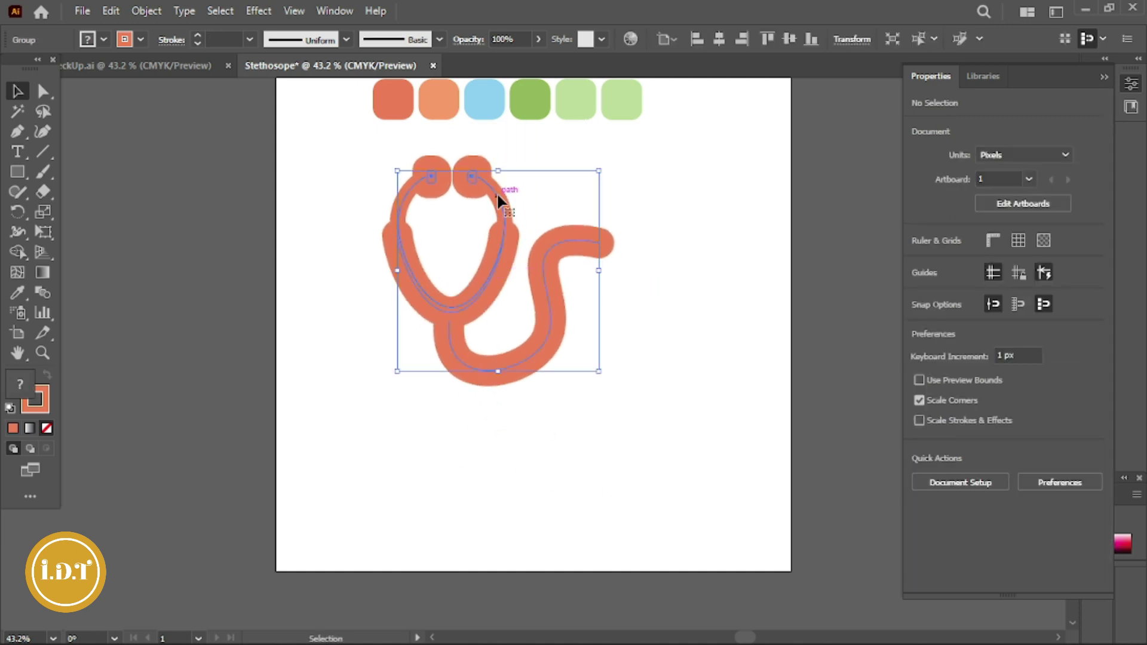
{"action": "right_click", "coordinate": [597, 205]}
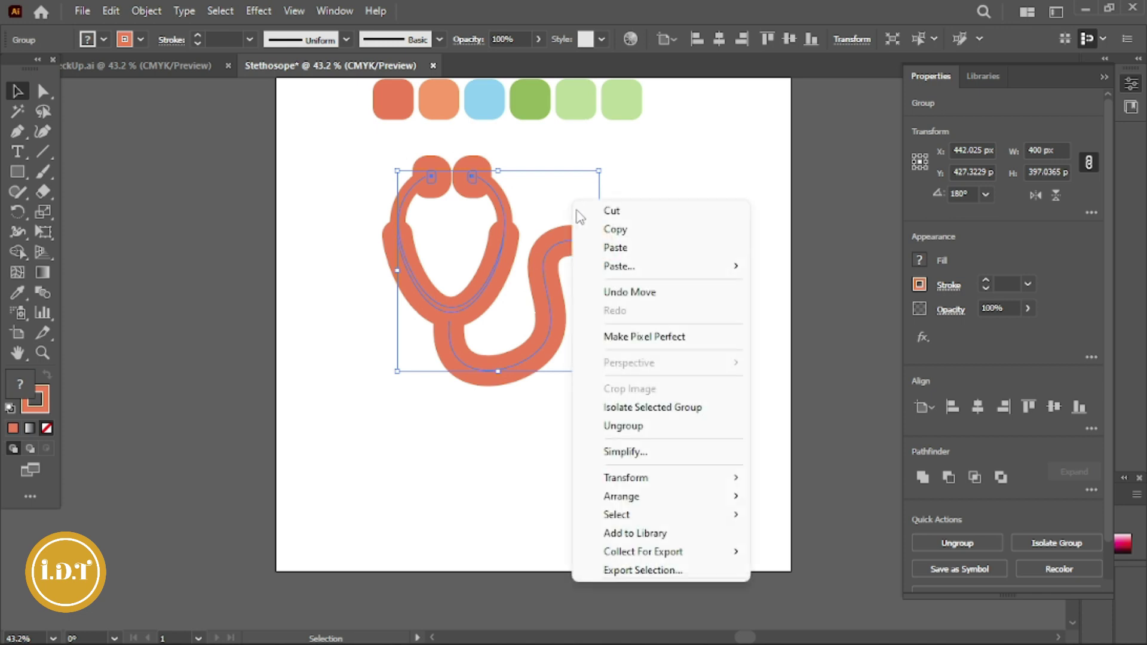
{"action": "left_click", "coordinate": [633, 426]}
{"action": "left_click", "coordinate": [686, 242]}
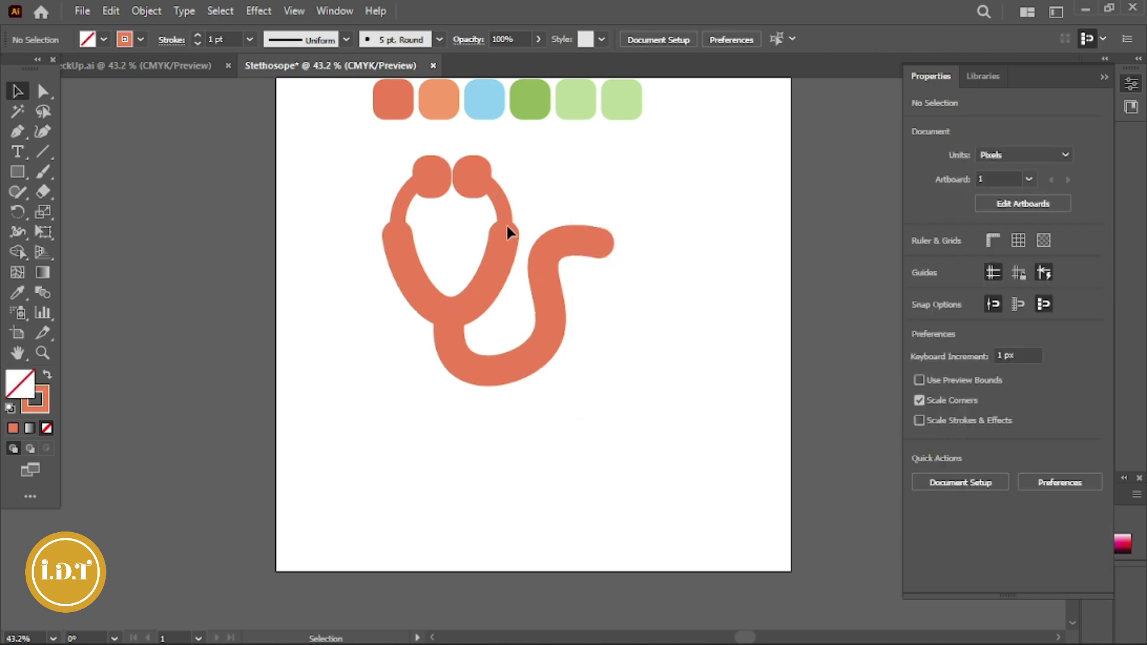
Set both earpieces to a 30 pt stroke weight.
{"action": "left_click", "coordinate": [471, 174]}
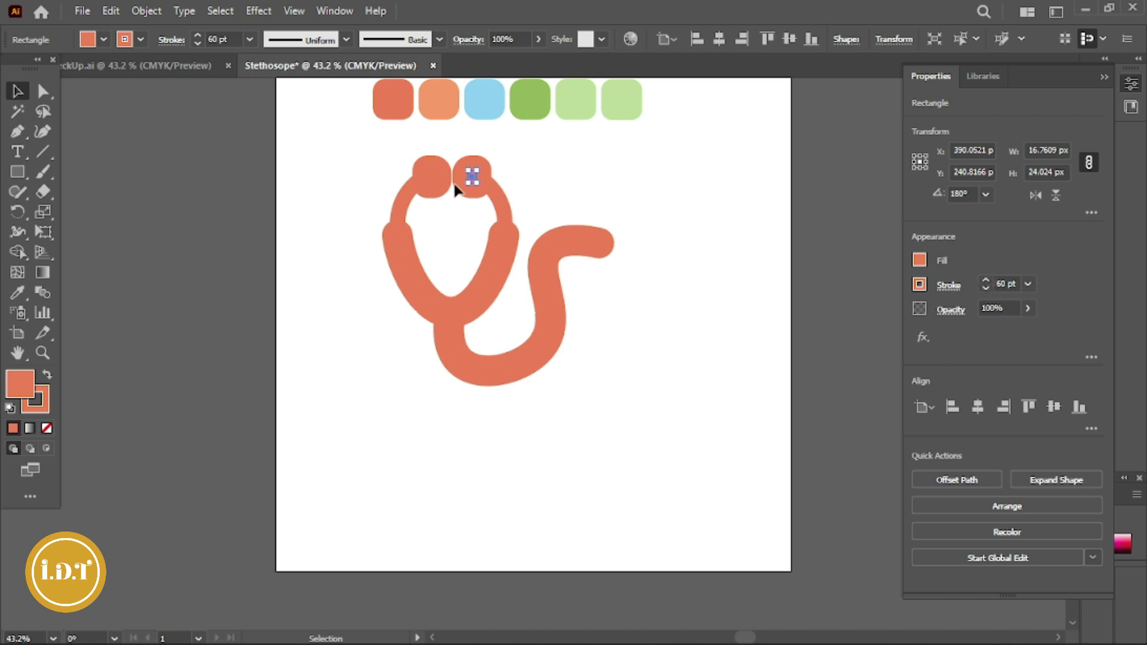
{"action": "left_click", "coordinate": [431, 175], "text": "shift"}
{"action": "left_click", "coordinate": [1001, 283]}
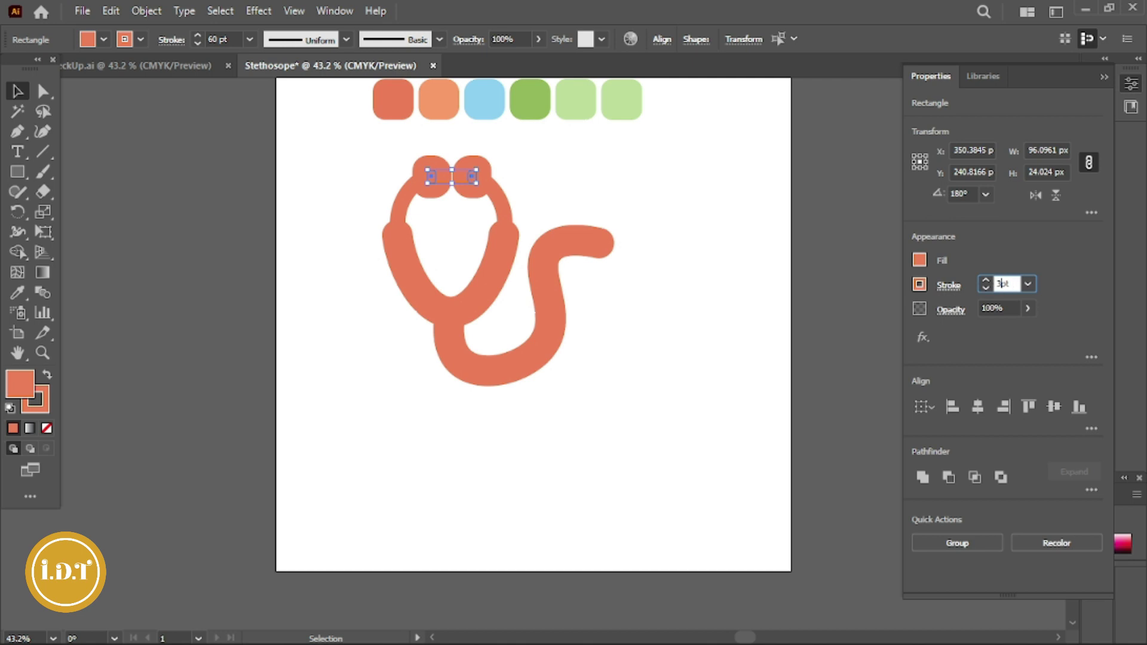
{"action": "type", "text": "0"}
{"action": "key", "text": "Return"}
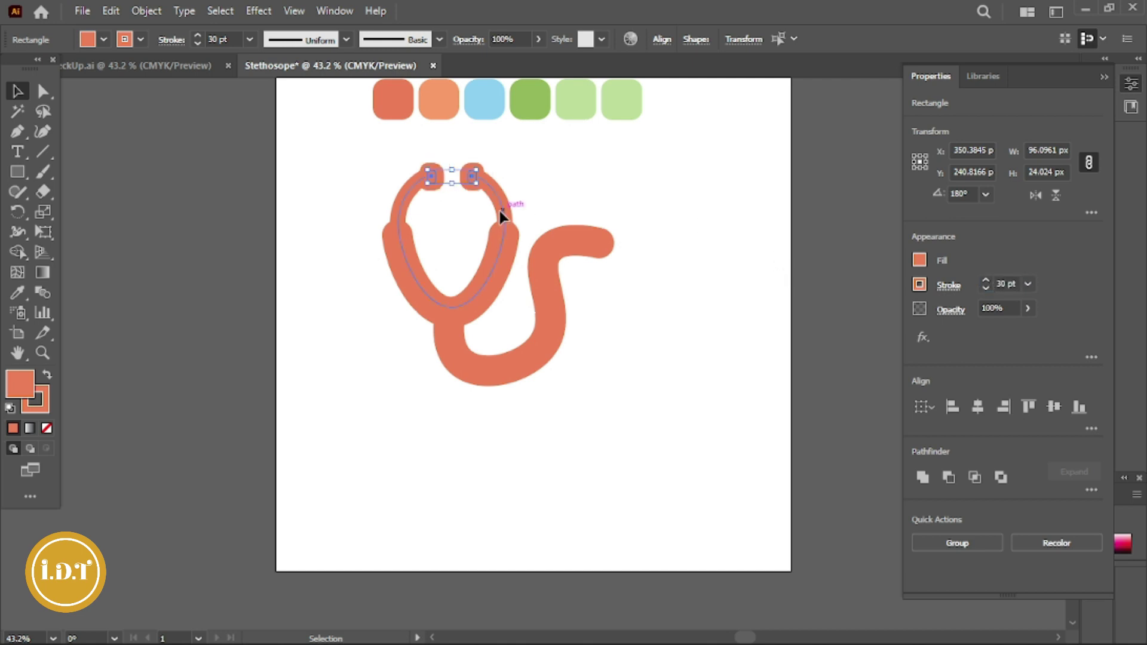
{"action": "key", "text": "ctrl+shift+a"}
Set the upper headset loop to a 15 pt stroke weight.
{"action": "left_click", "coordinate": [506, 220]}
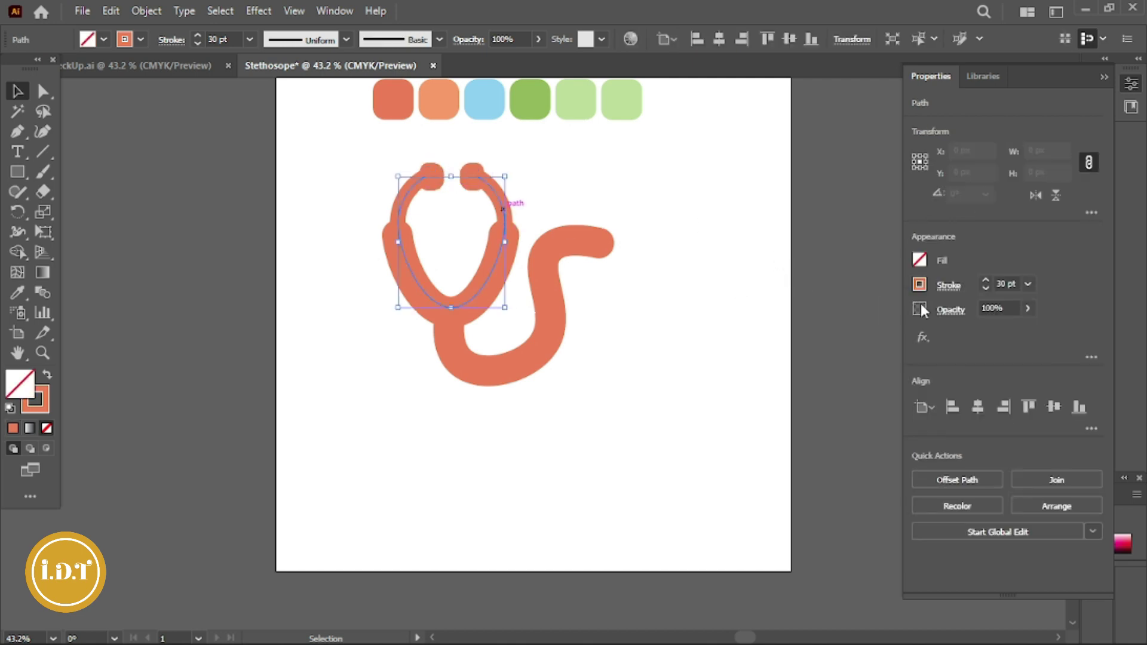
{"action": "left_click", "coordinate": [1000, 284]}
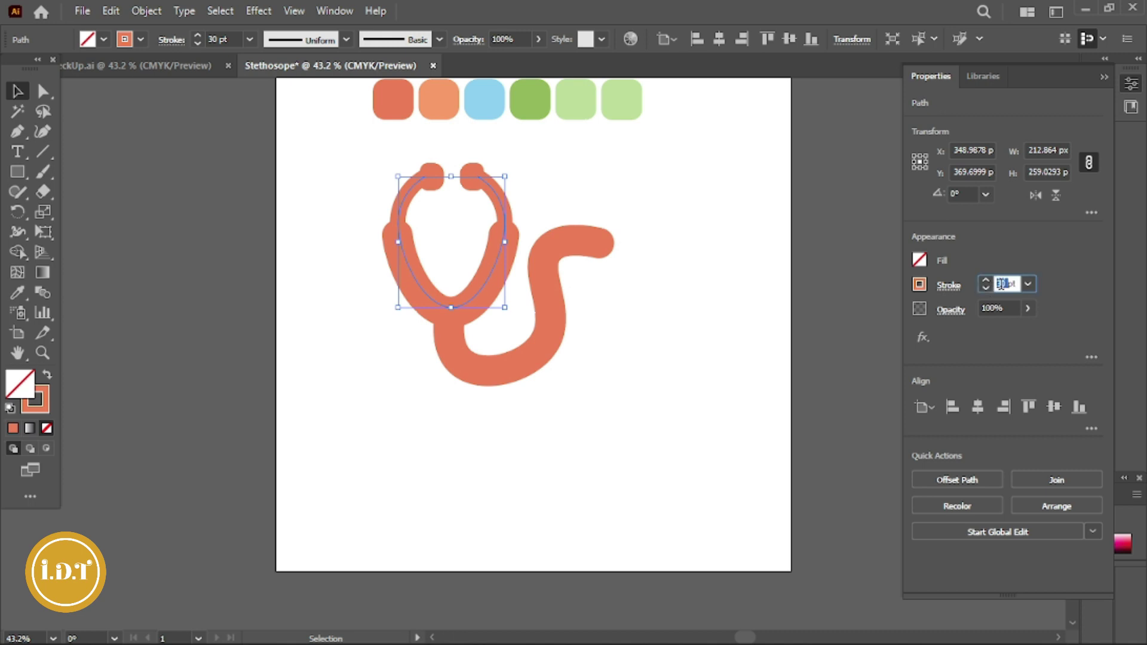
{"action": "type", "text": "0"}
{"action": "key", "text": "Return"}
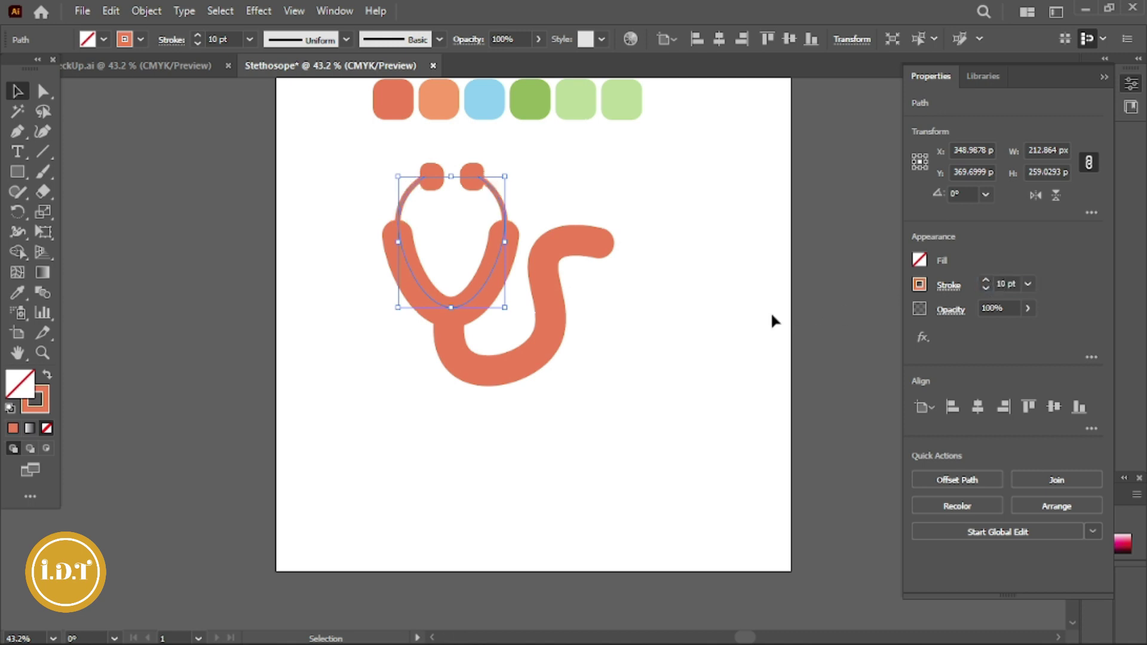
{"action": "type", "text": "15"}
{"action": "key", "text": "Return"}
{"action": "left_click", "coordinate": [651, 328]}
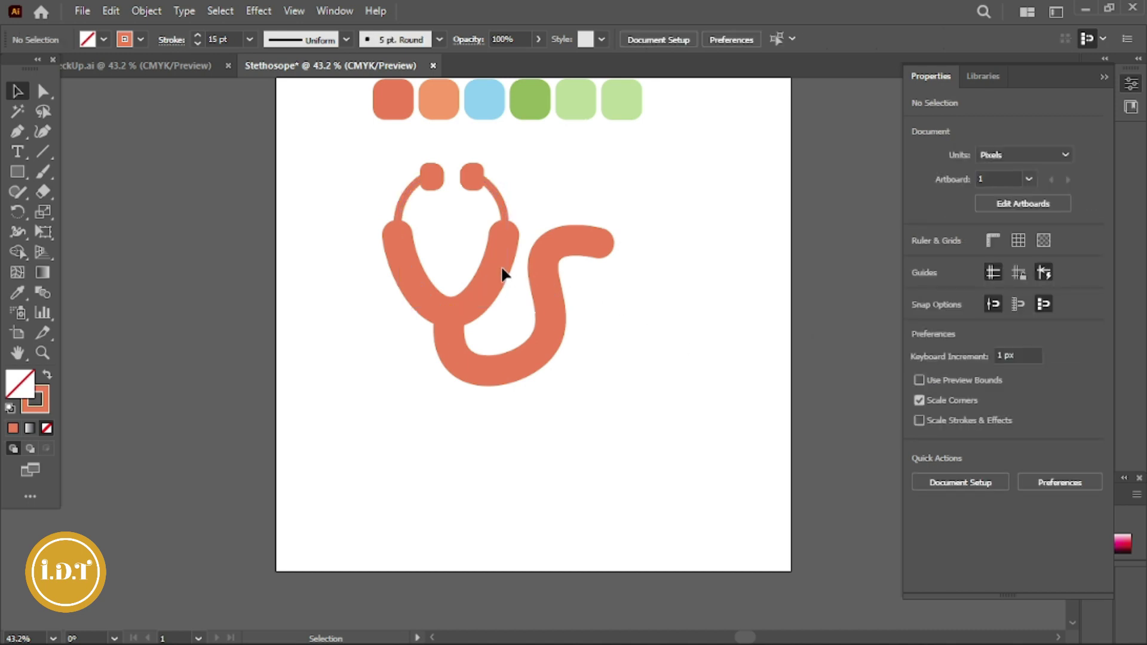
Set the lower U-shaped loop to a 30 pt stroke weight.
{"action": "left_click", "coordinate": [498, 271]}
{"action": "left_click", "coordinate": [1000, 282]}
{"action": "type", "text": "0"}
{"action": "key", "text": "Return"}
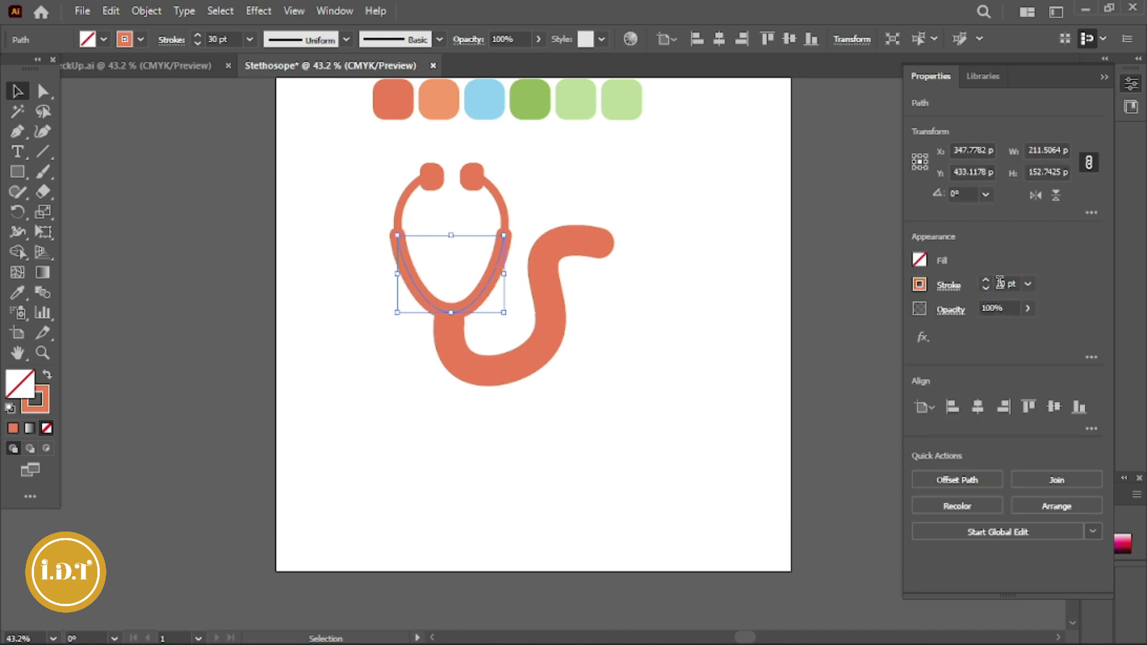
{"action": "left_click", "coordinate": [656, 338]}
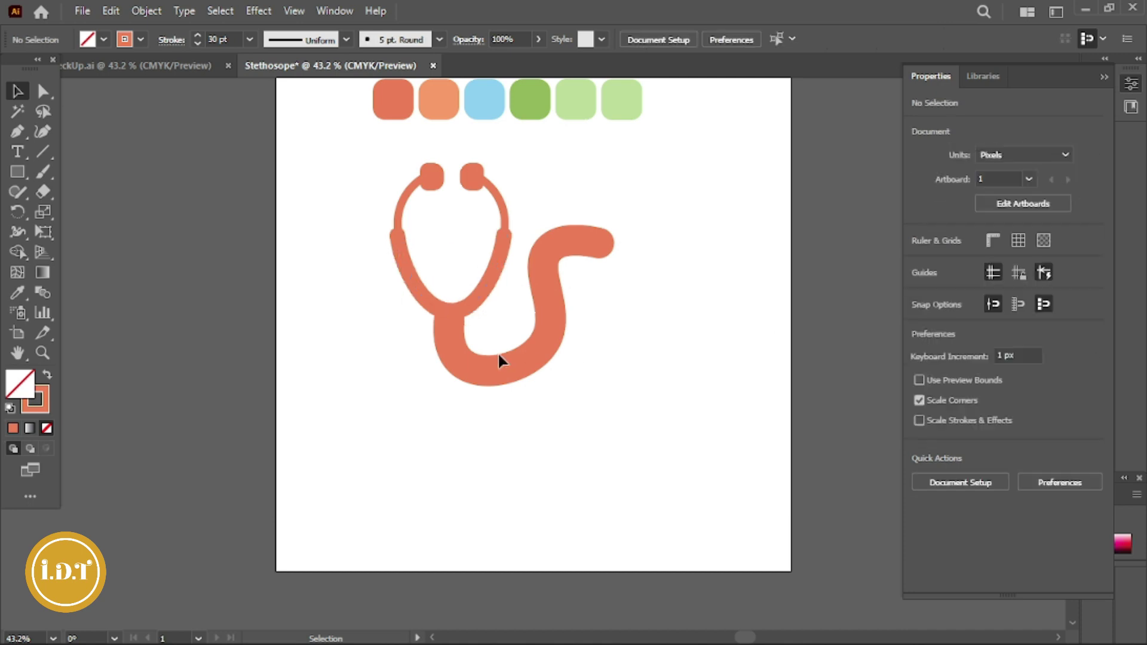
Set the tube path to a 30 pt stroke weight.
{"action": "left_click", "coordinate": [460, 359]}
{"action": "double_click", "coordinate": [996, 282]}
{"action": "type", "text": "30"}
{"action": "key", "text": "Return"}
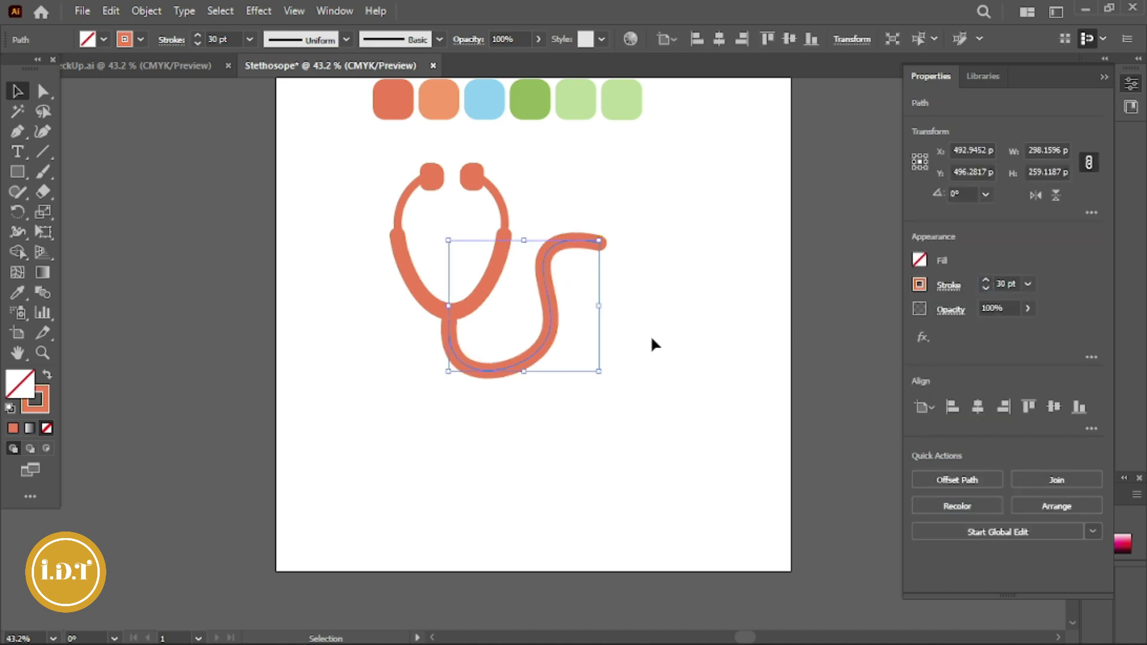
{"action": "left_click", "coordinate": [653, 340]}
{"action": "scroll", "coordinate": [638, 343], "scroll_direction": "up", "scroll_amount": 1}
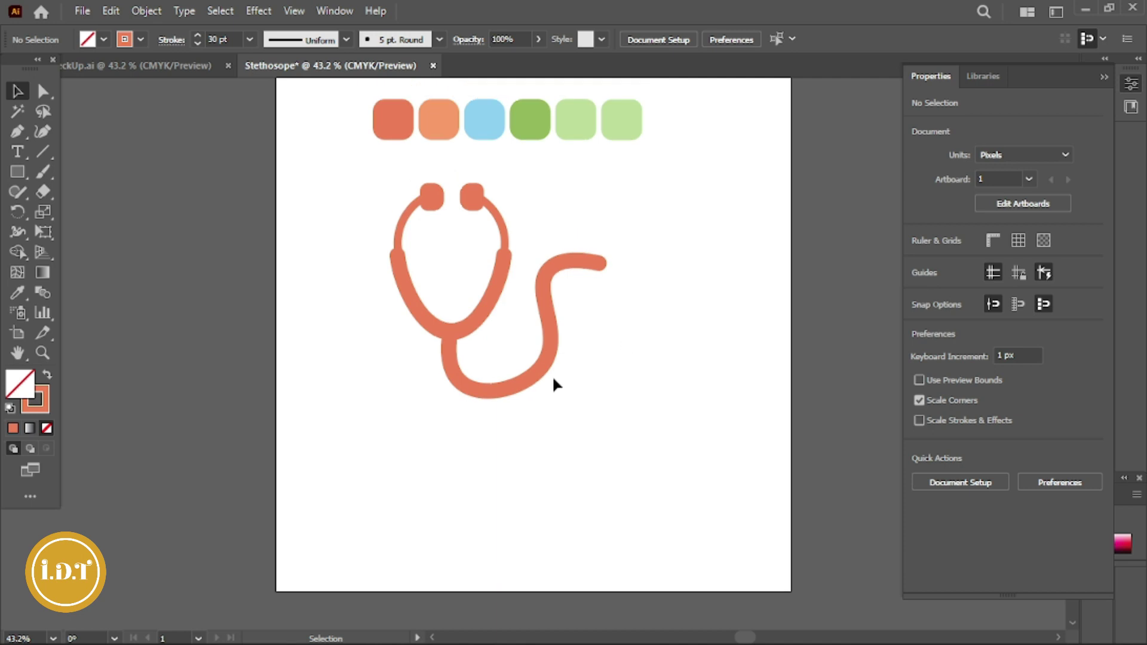
Add anchors along the tube's right-hand S-curve and drag them to smooth the bend.
{"action": "left_click", "coordinate": [43, 91]}
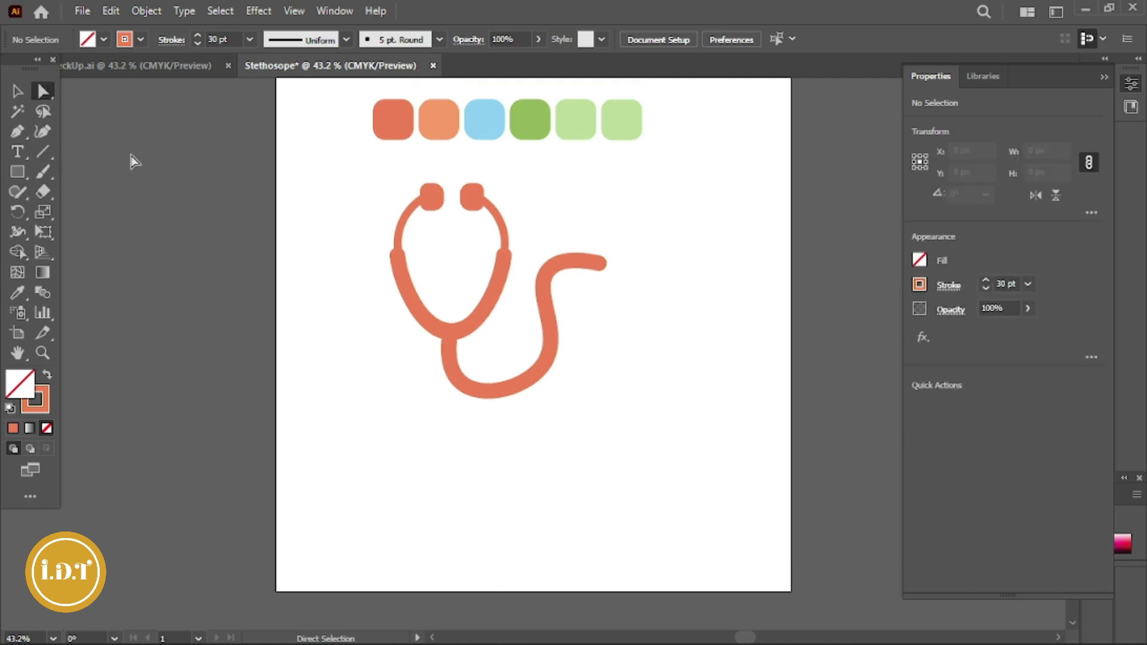
{"action": "key", "text": "v"}
{"action": "left_click", "coordinate": [449, 373]}
{"action": "left_click", "coordinate": [42, 132]}
{"action": "left_click", "coordinate": [512, 392]}
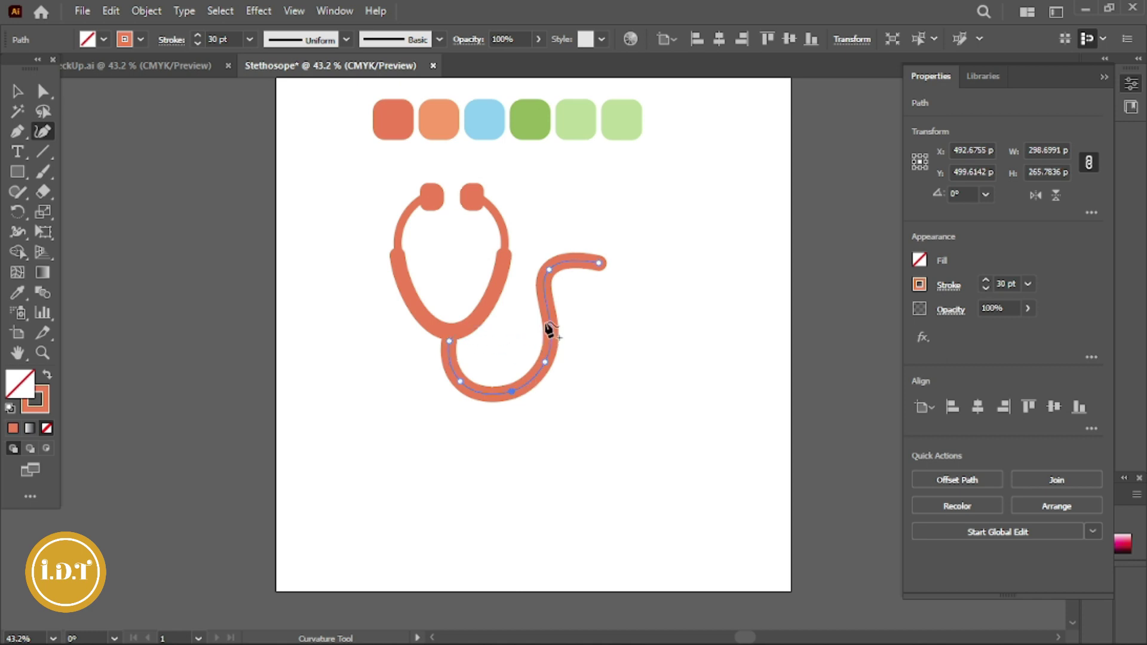
{"action": "left_click_drag", "start_coordinate": [549, 321], "coordinate": [529, 308]}
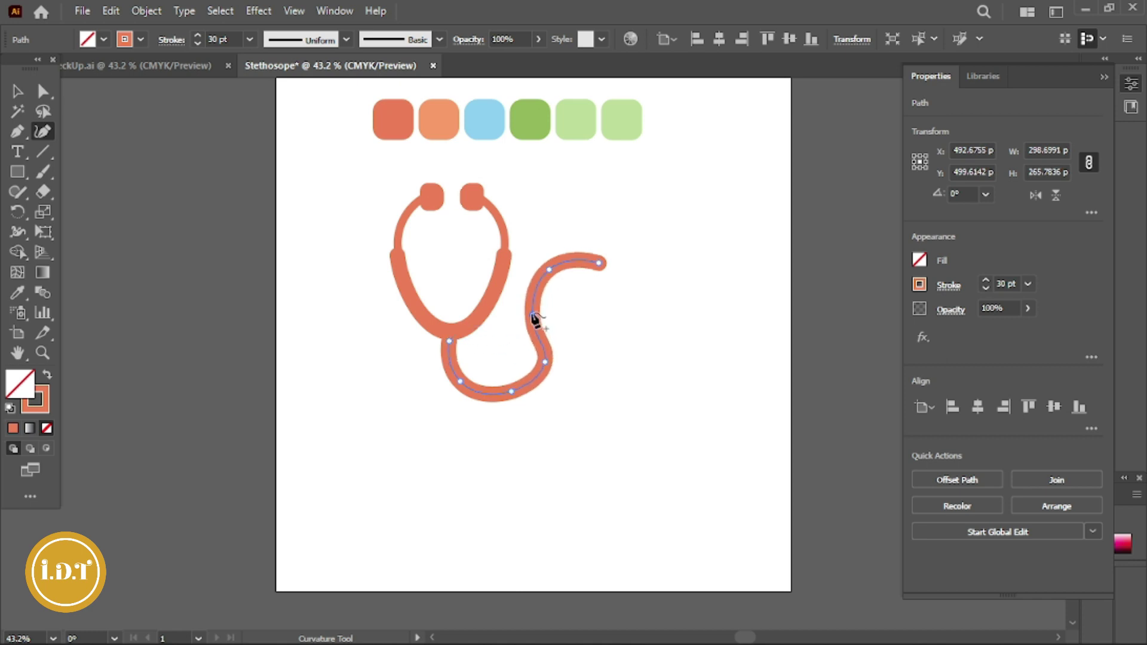
{"action": "left_click_drag", "start_coordinate": [543, 360], "coordinate": [541, 370]}
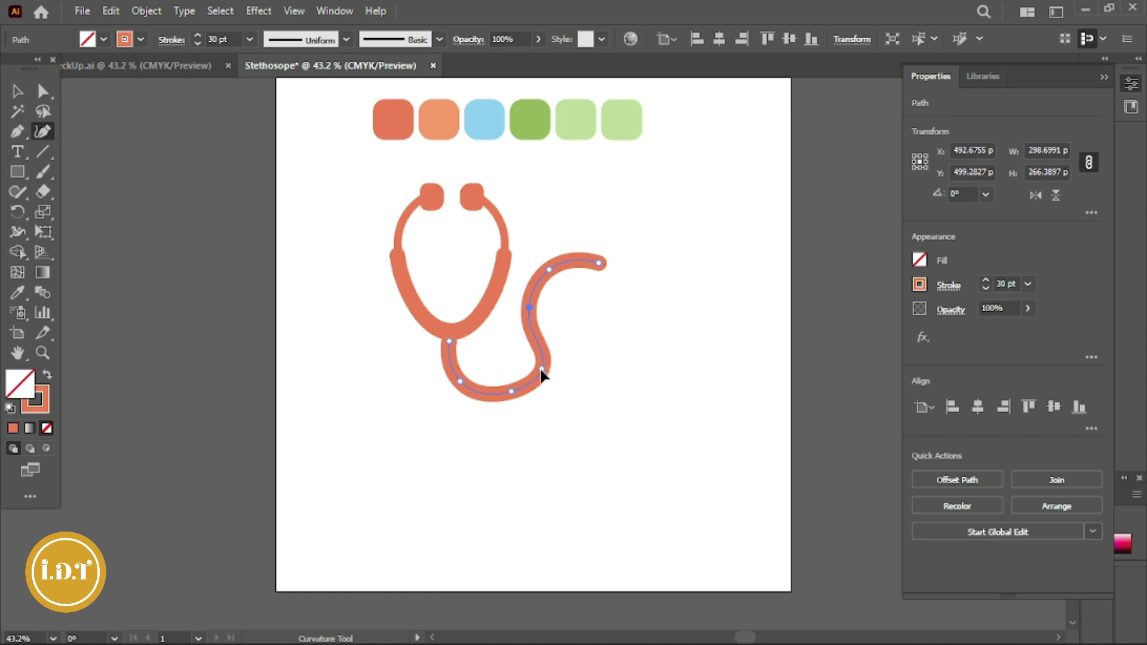
{"action": "left_click", "coordinate": [534, 326]}
{"action": "left_click_drag", "start_coordinate": [531, 291], "coordinate": [537, 290]}
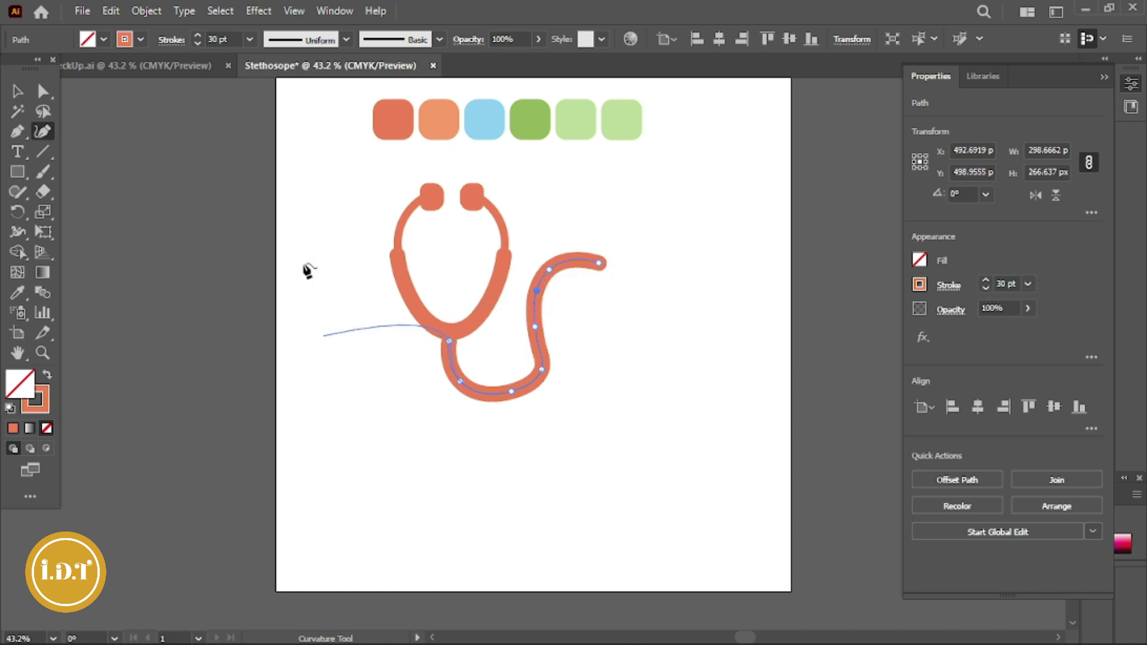
{"action": "left_click", "coordinate": [17, 91]}
{"action": "left_click", "coordinate": [685, 360]}
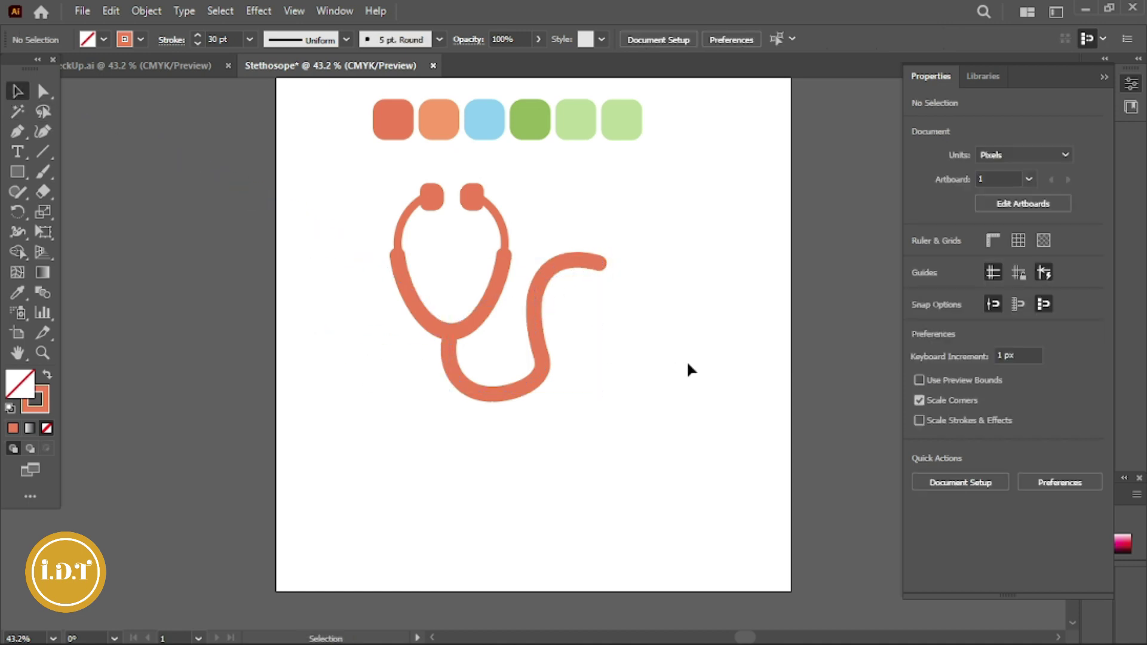
Set the coral tube's stroke weight to 24 pt.
{"action": "left_click", "coordinate": [520, 385]}
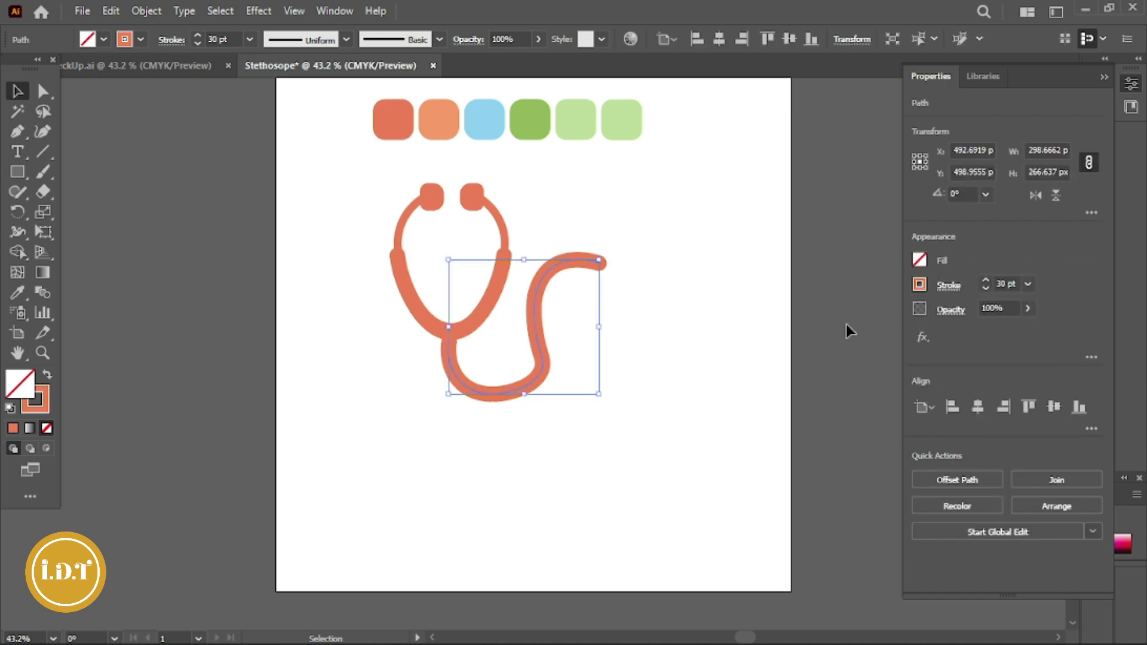
{"action": "left_click", "coordinate": [986, 280]}
{"action": "left_click", "coordinate": [986, 279]}
{"action": "left_click", "coordinate": [985, 287]}
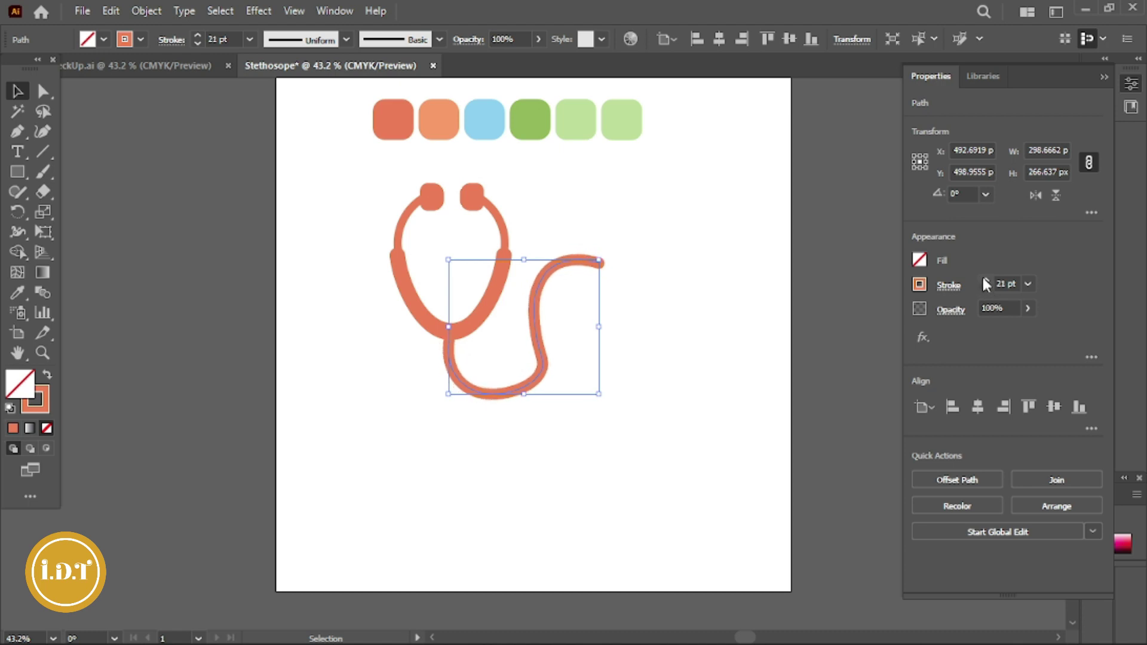
{"action": "left_click", "coordinate": [777, 268]}
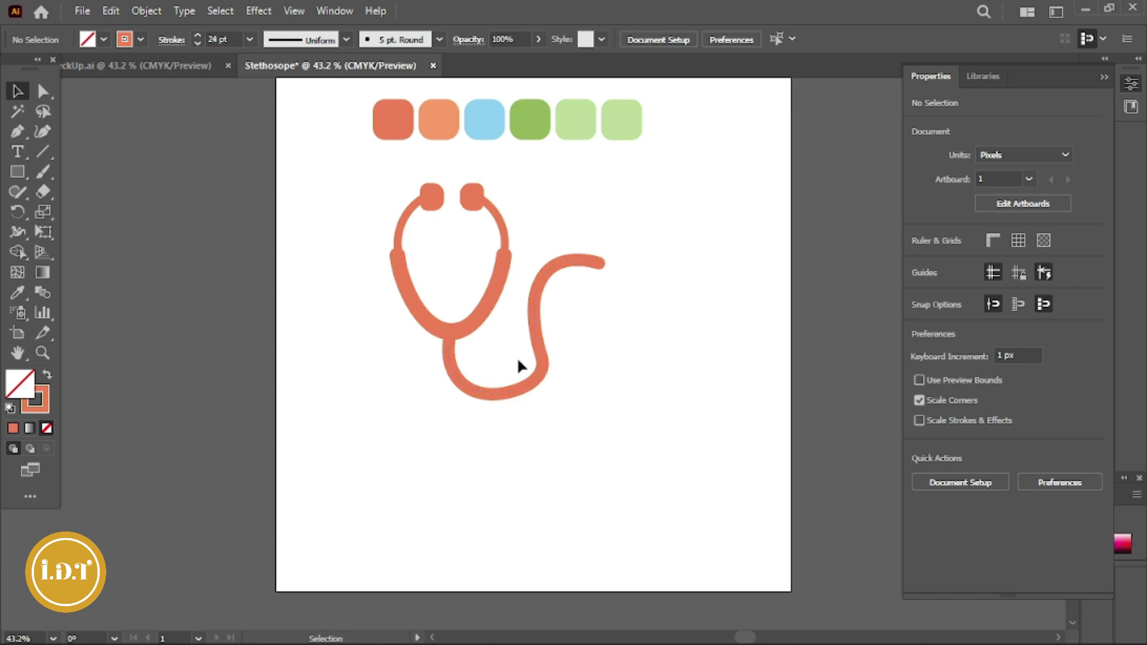
Pull the tube's lower-right anchor slightly inward to tighten the bend.
{"action": "left_click", "coordinate": [544, 372]}
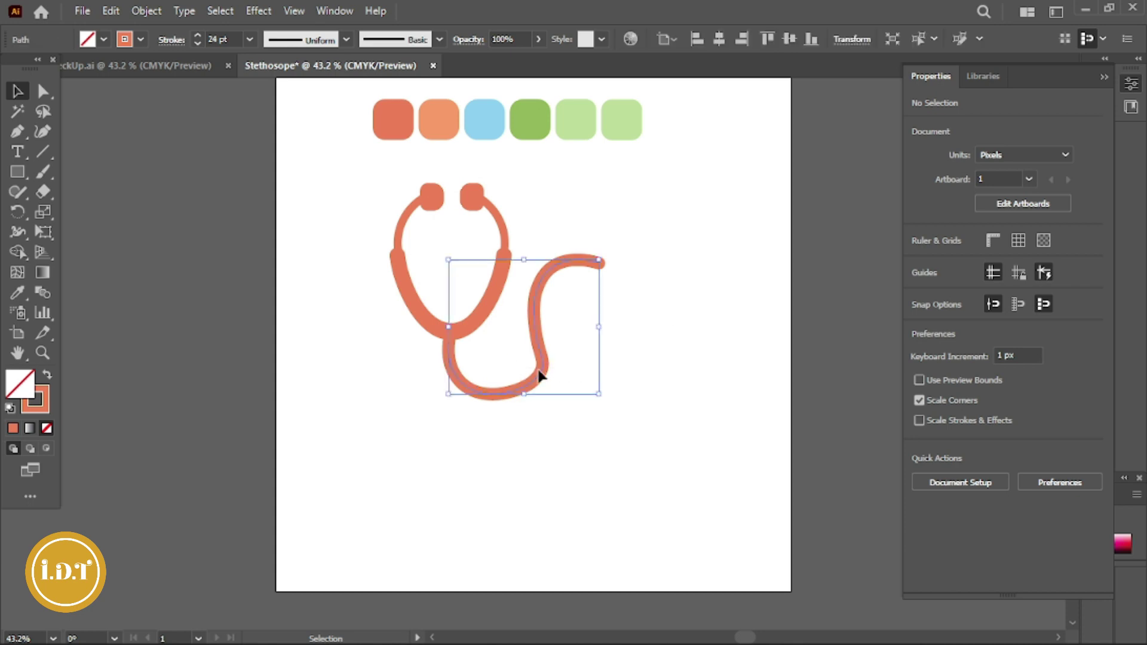
{"action": "left_click", "coordinate": [42, 131]}
{"action": "left_click_drag", "start_coordinate": [542, 369], "coordinate": [536, 366]}
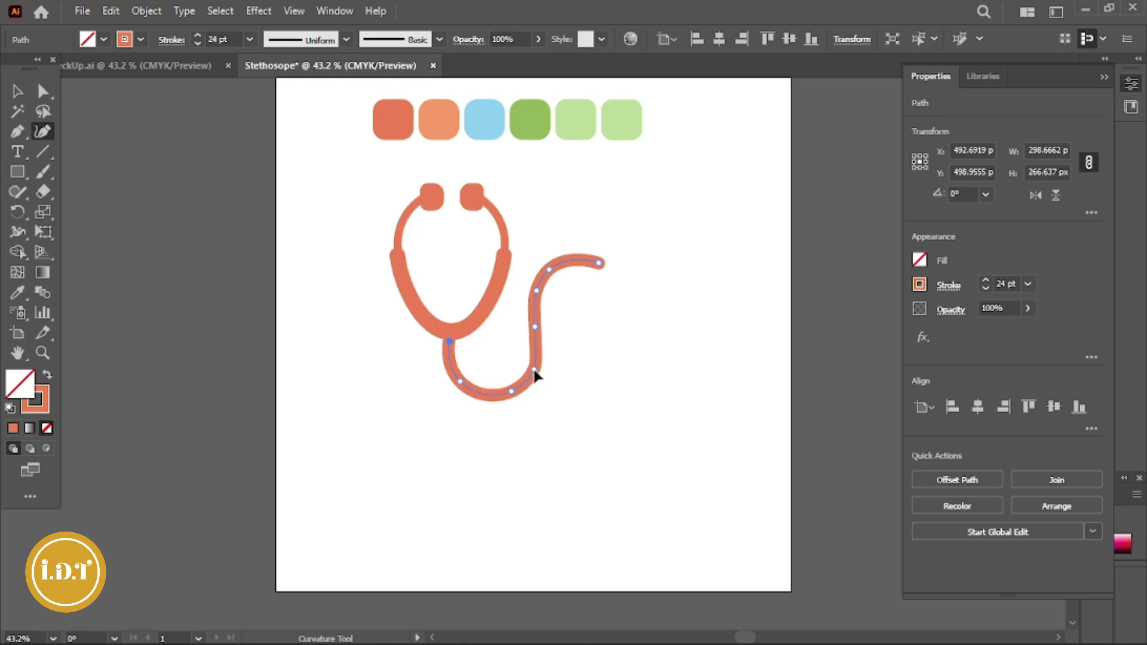
{"action": "left_click", "coordinate": [17, 91]}
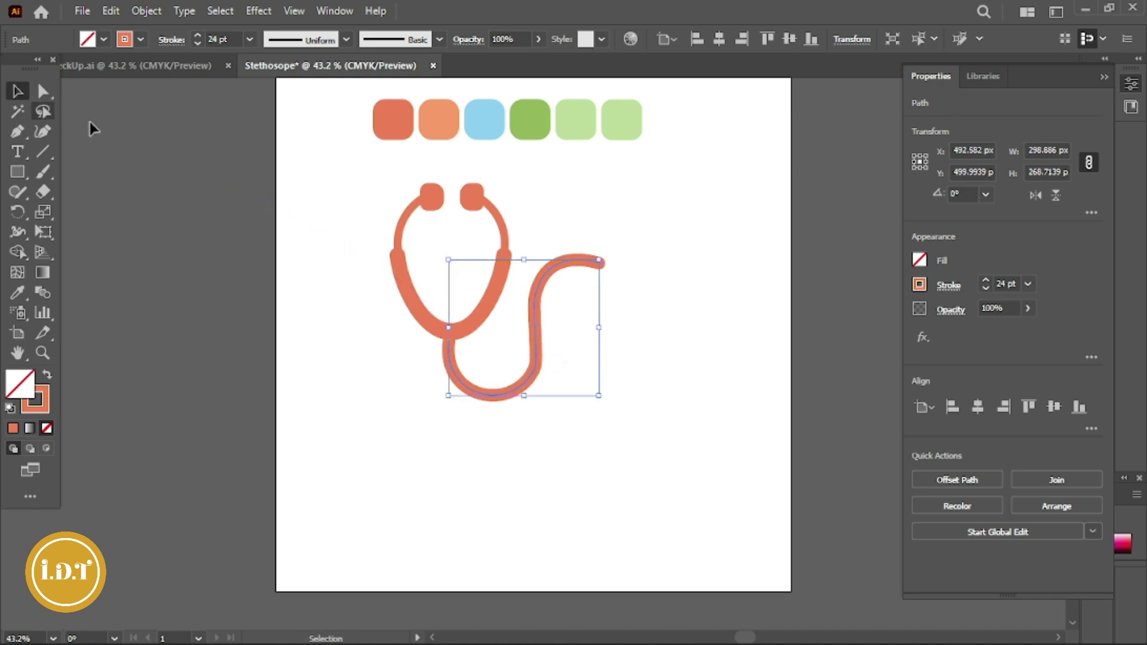
{"action": "left_click", "coordinate": [437, 213]}
Draw a circle at the tube's end and change its stacking order relative to the tube.
{"action": "left_click_drag", "start_coordinate": [17, 172], "coordinate": [80, 212]}
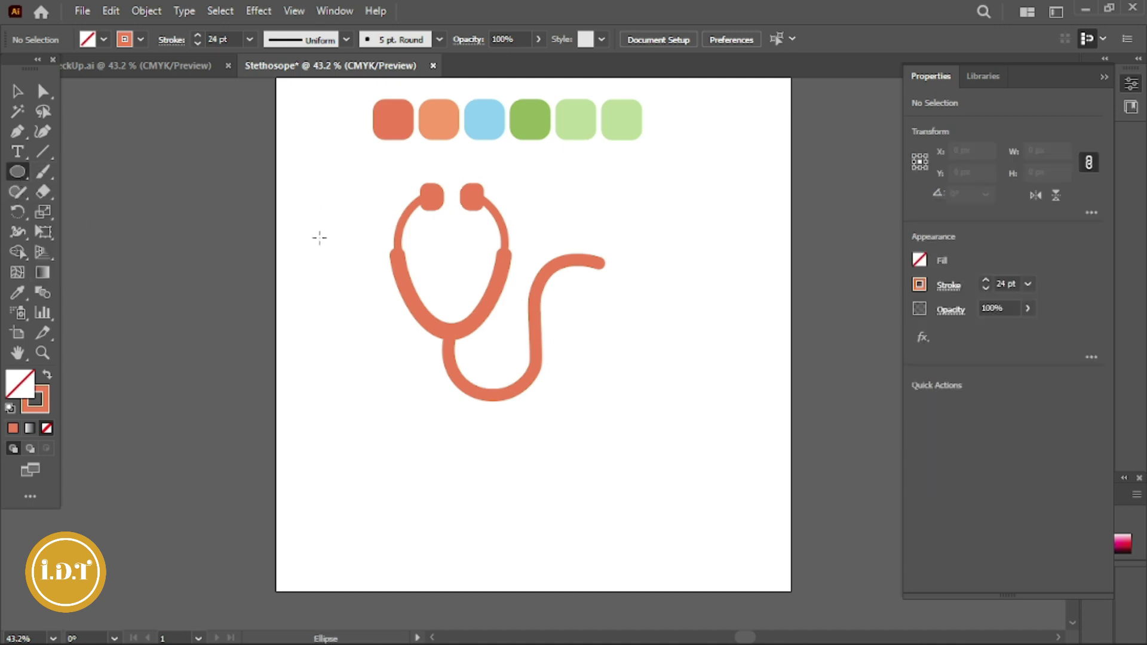
{"action": "left_click_drag", "start_coordinate": [587, 238], "coordinate": [625, 278]}
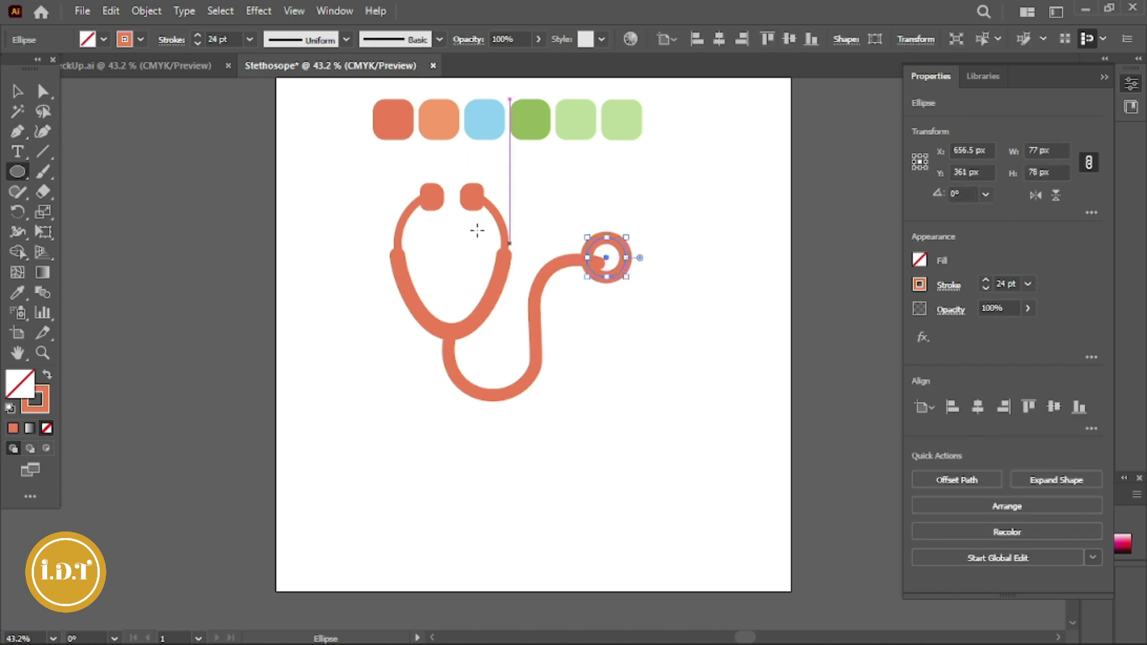
{"action": "key", "text": "v"}
{"action": "left_click_drag", "start_coordinate": [596, 256], "coordinate": [592, 253]}
{"action": "right_click", "coordinate": [589, 252]}
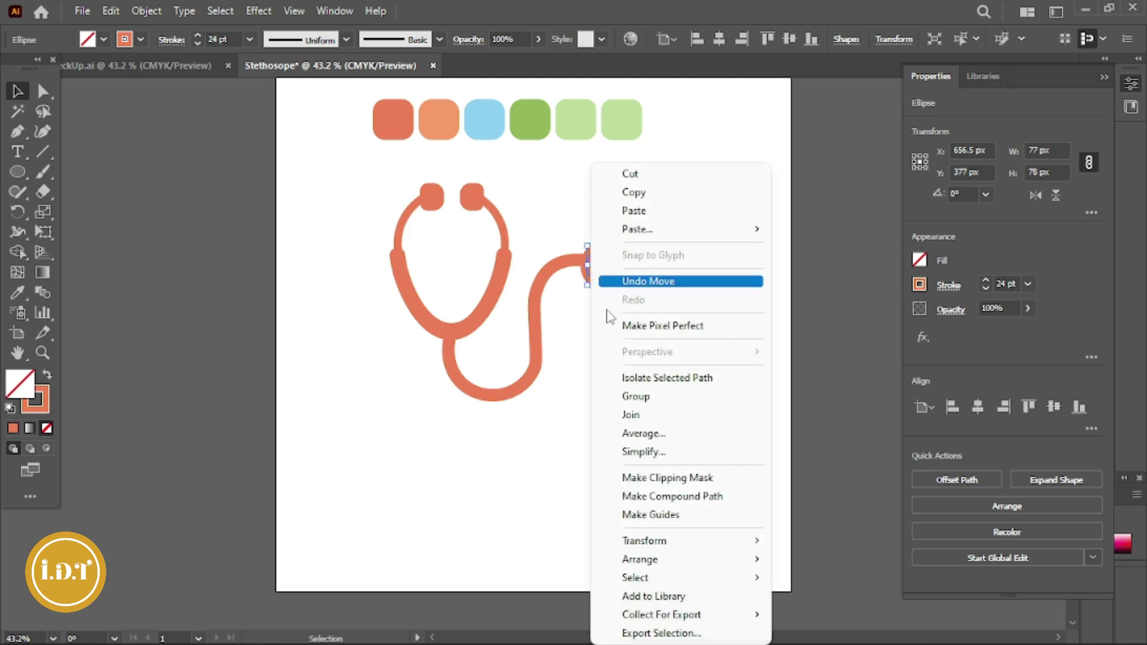
{"action": "mouse_move", "coordinate": [640, 559]}
{"action": "left_click", "coordinate": [836, 501]}
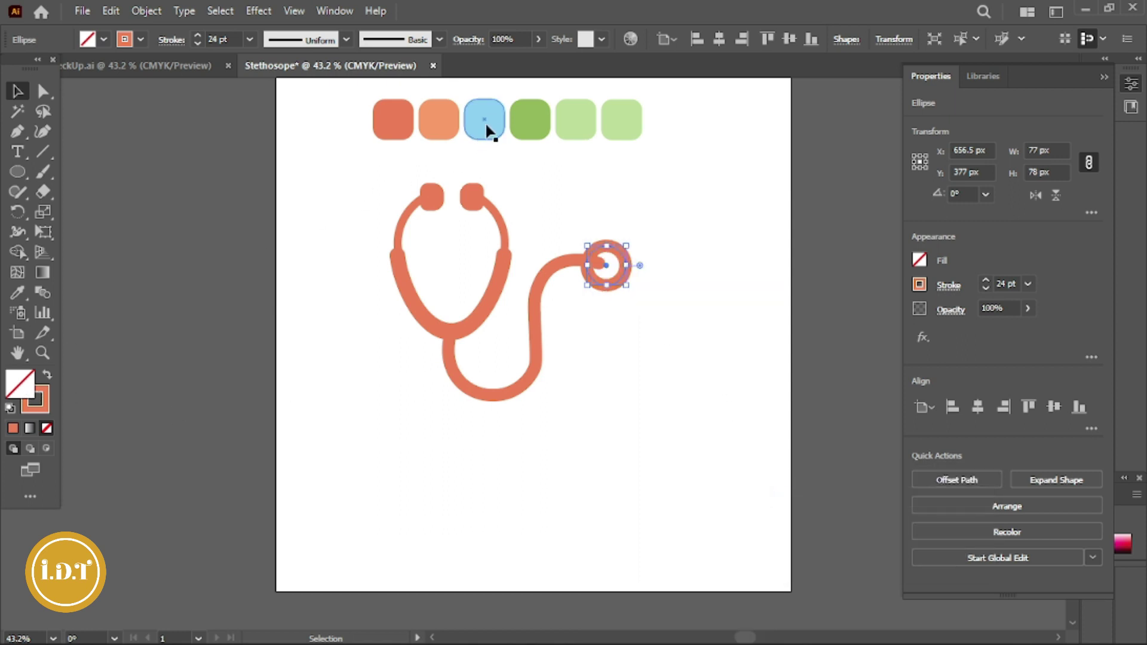
Give the circle the light blue swatch colour for both fill and stroke.
{"action": "left_click", "coordinate": [18, 292]}
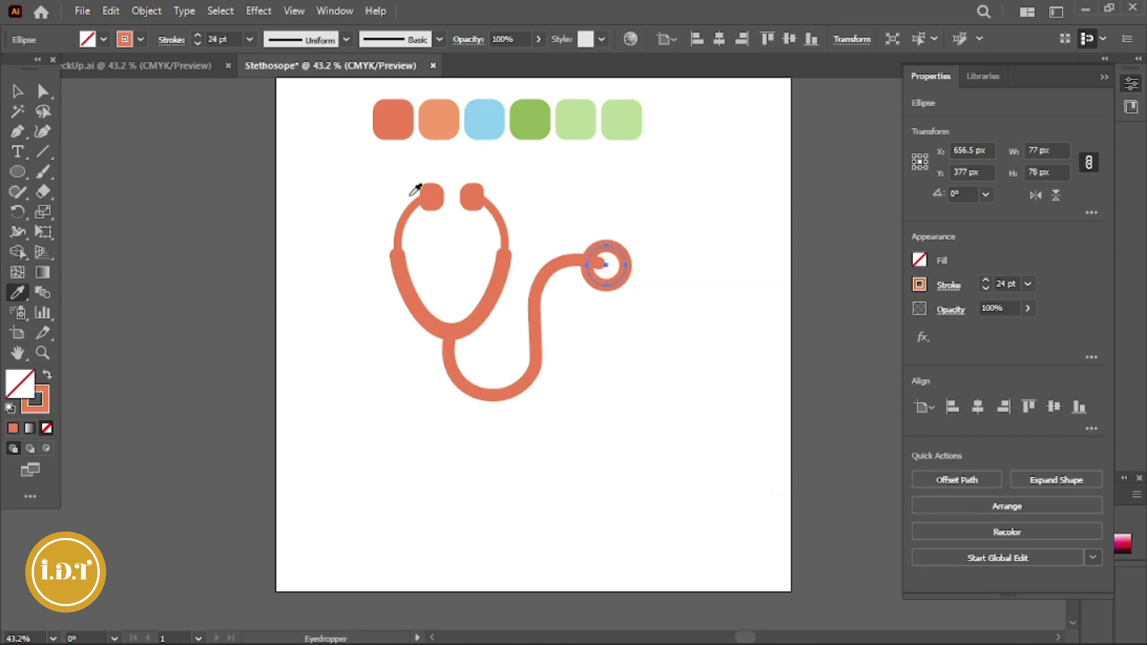
{"action": "left_click", "coordinate": [483, 118]}
{"action": "left_click", "coordinate": [46, 411]}
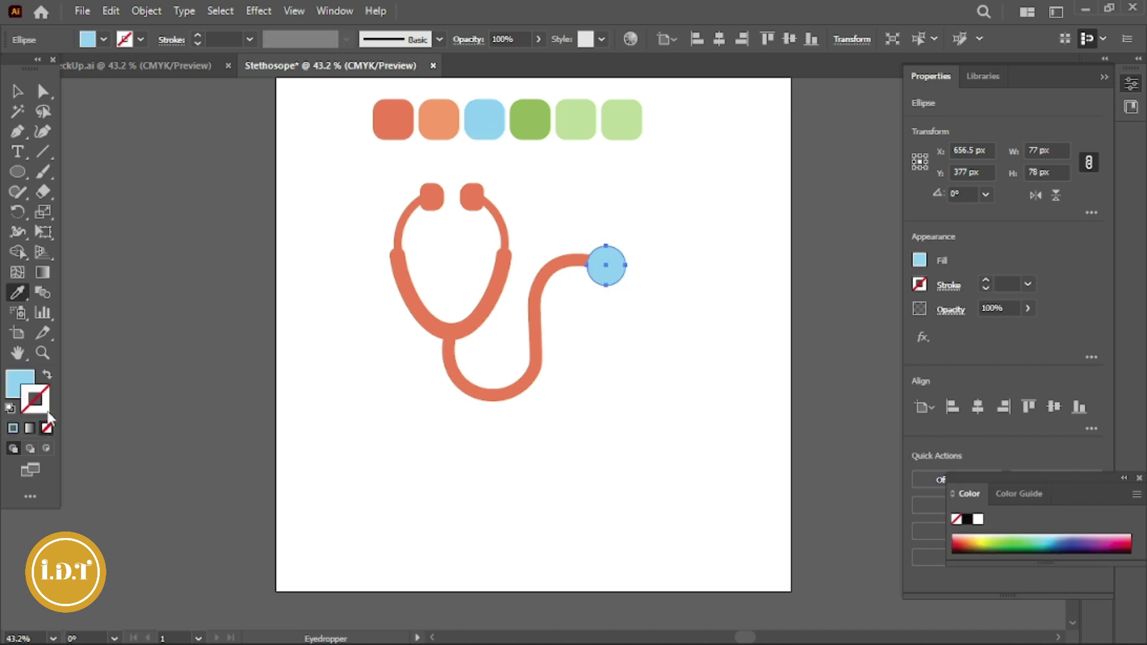
{"action": "left_click", "coordinate": [14, 428]}
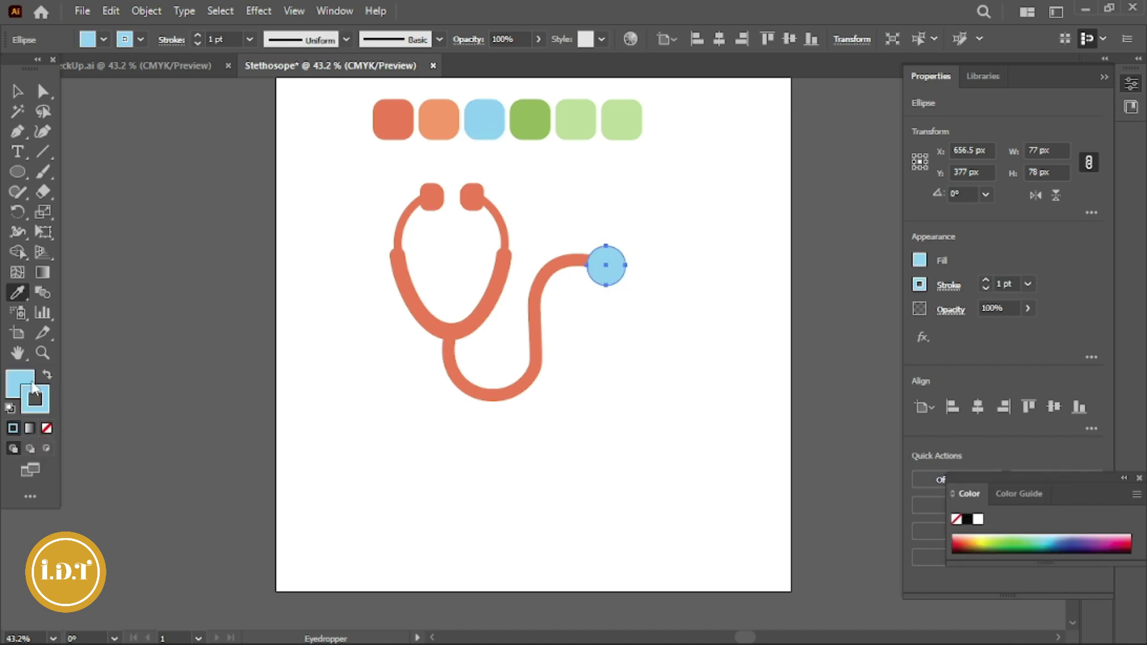
{"action": "left_click", "coordinate": [20, 381]}
{"action": "left_click", "coordinate": [18, 91]}
{"action": "left_click", "coordinate": [636, 389]}
Copy and paste the blue circle, scaling the duplicate to half size.
{"action": "left_click", "coordinate": [607, 286]}
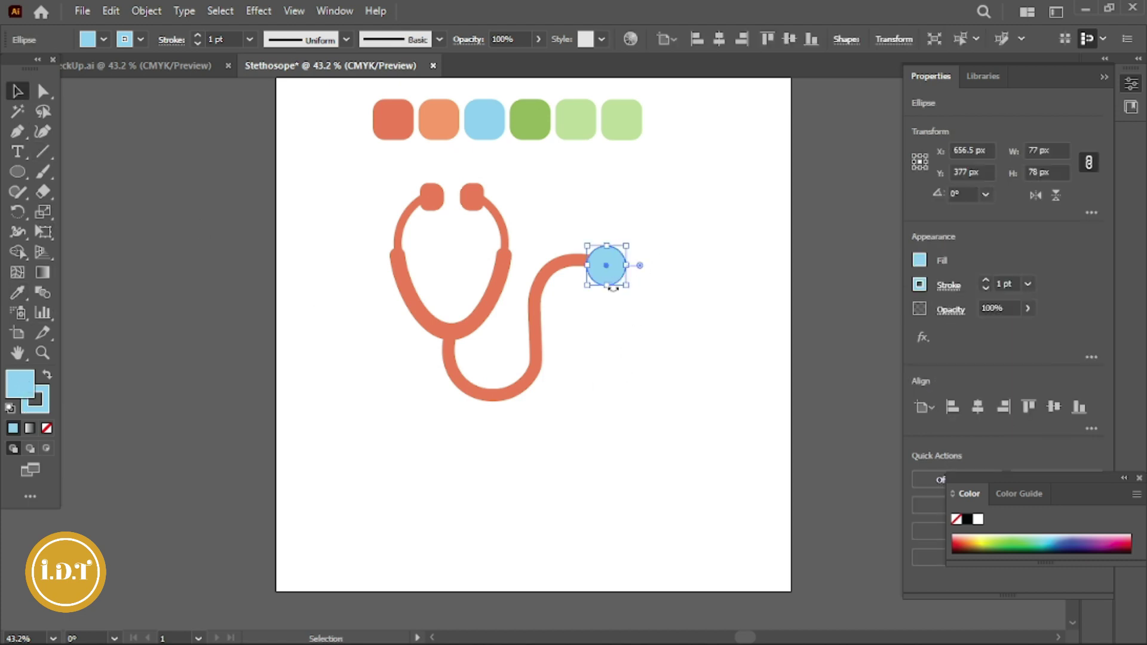
{"action": "key", "text": "a"}
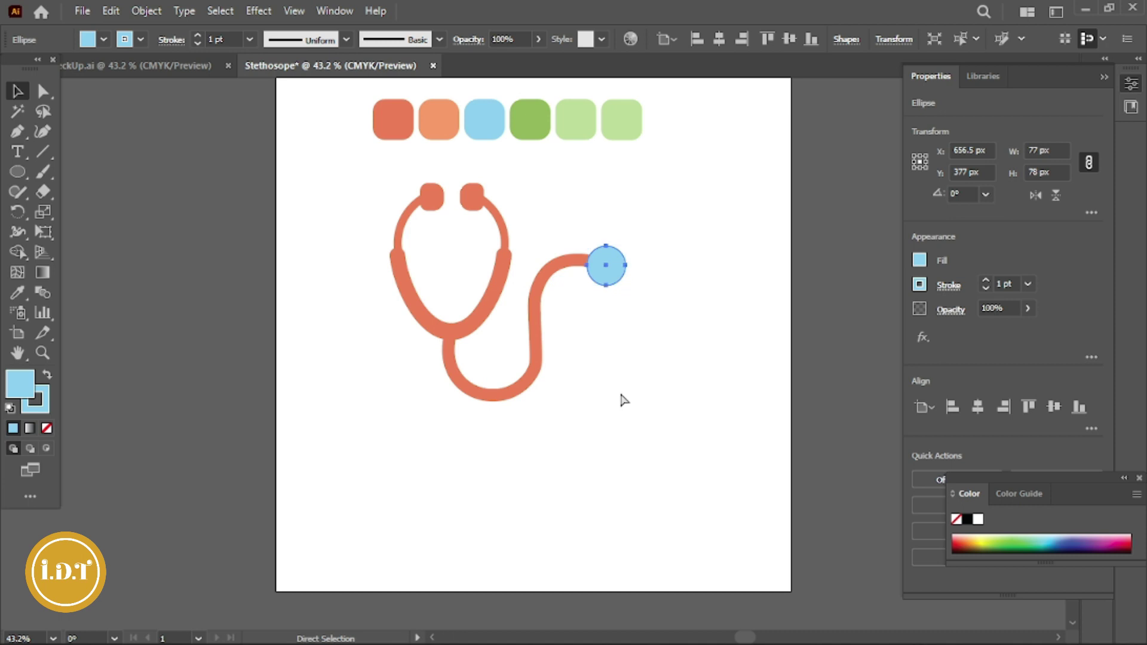
{"action": "key", "text": "v"}
{"action": "key", "text": "ctrl+c"}
{"action": "key", "text": "ctrl+v"}
{"action": "left_click_drag", "start_coordinate": [554, 375], "coordinate": [534, 354]}
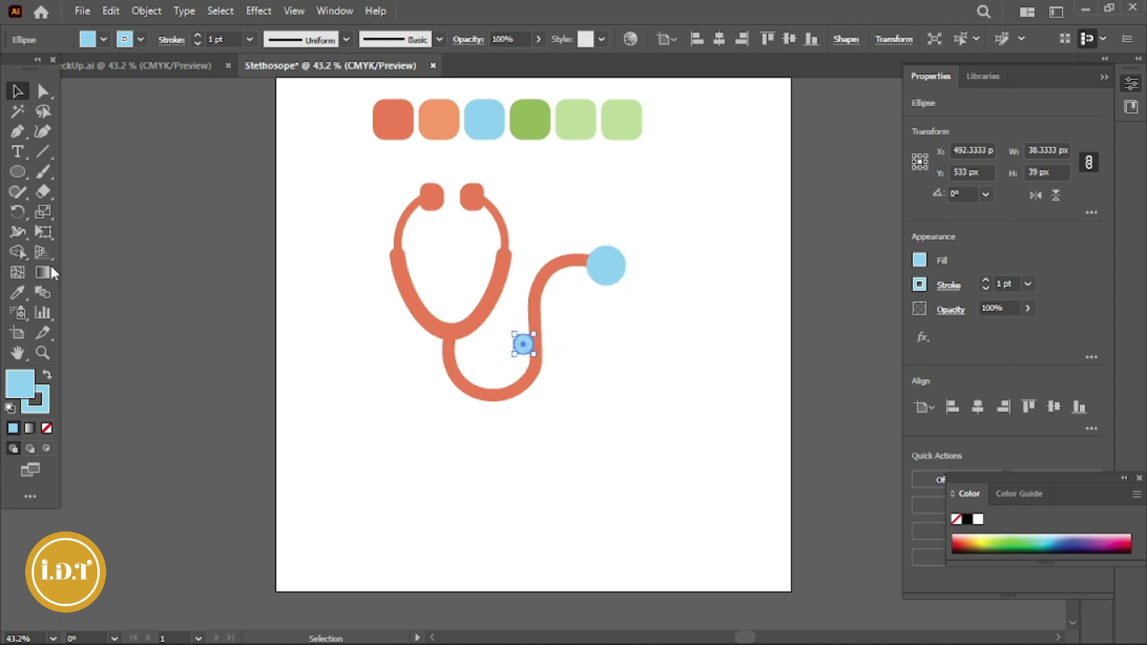
Make the small circle white with the Eyedropper and move it onto the blue circle.
{"action": "left_click", "coordinate": [17, 292]}
{"action": "left_click", "coordinate": [598, 193]}
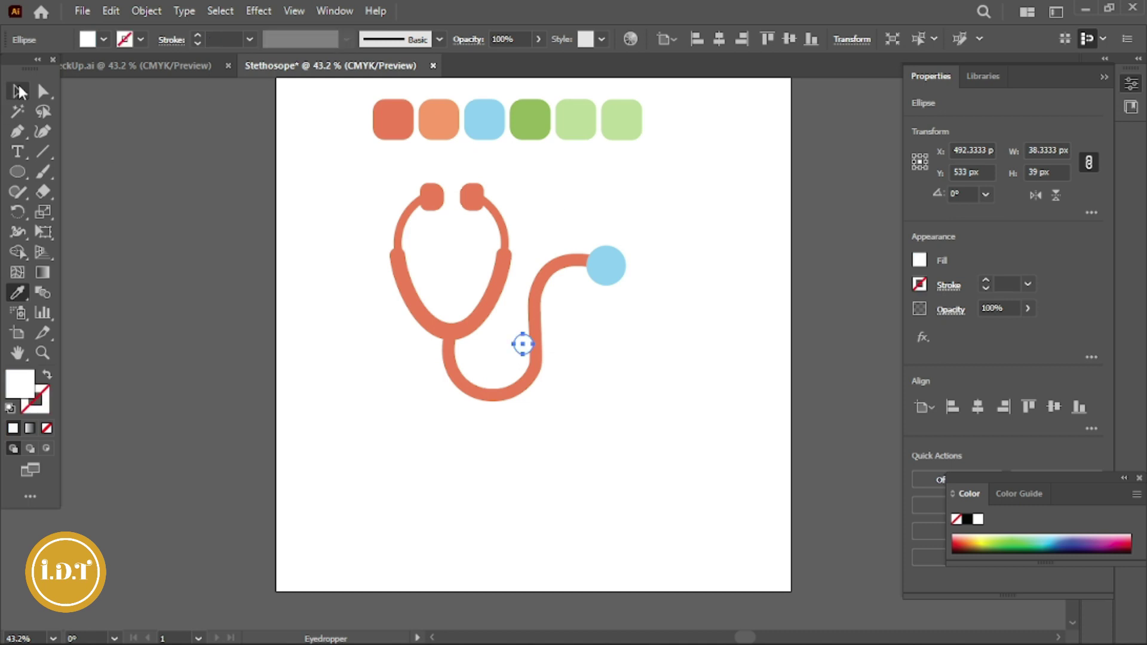
{"action": "left_click", "coordinate": [18, 91]}
{"action": "left_click_drag", "start_coordinate": [527, 352], "coordinate": [610, 272]}
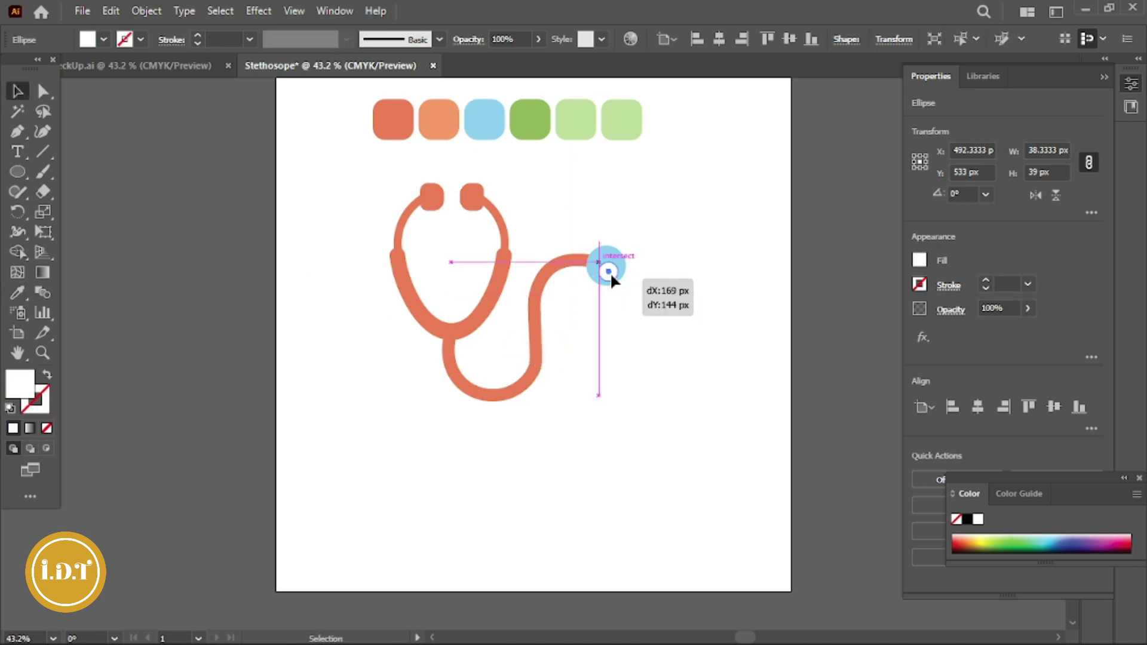
{"action": "left_click", "coordinate": [636, 236]}
{"action": "left_click", "coordinate": [615, 279]}
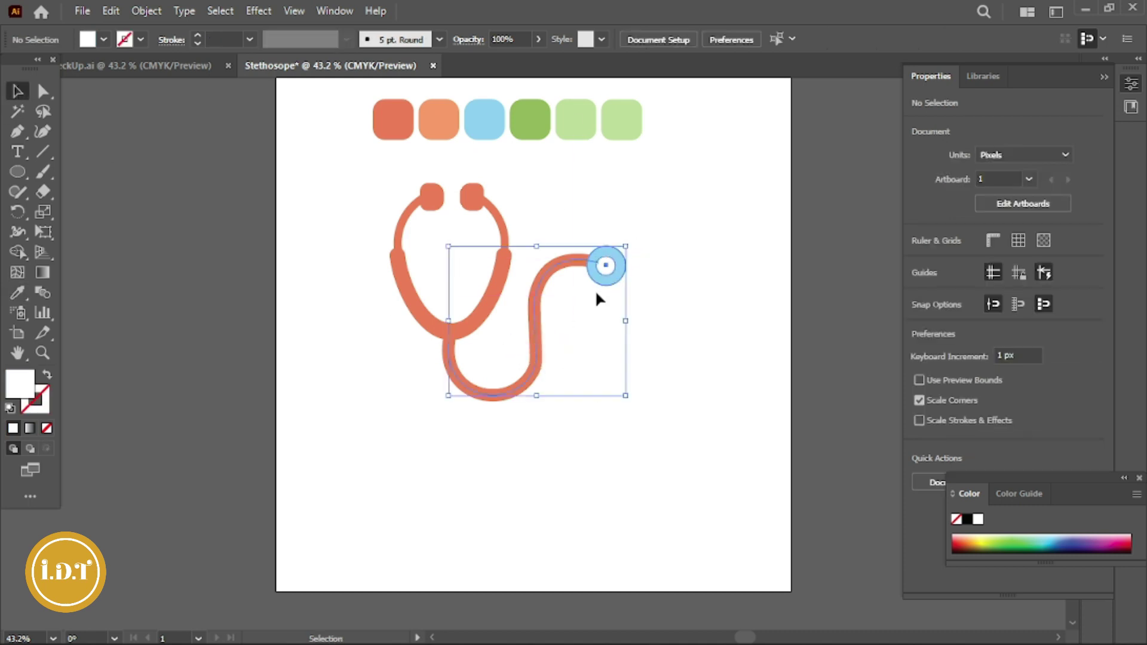
{"action": "left_click", "coordinate": [684, 344]}
Horizontally centre the white dot in the blue circle, group them, and nudge the group up.
{"action": "left_click", "coordinate": [607, 269]}
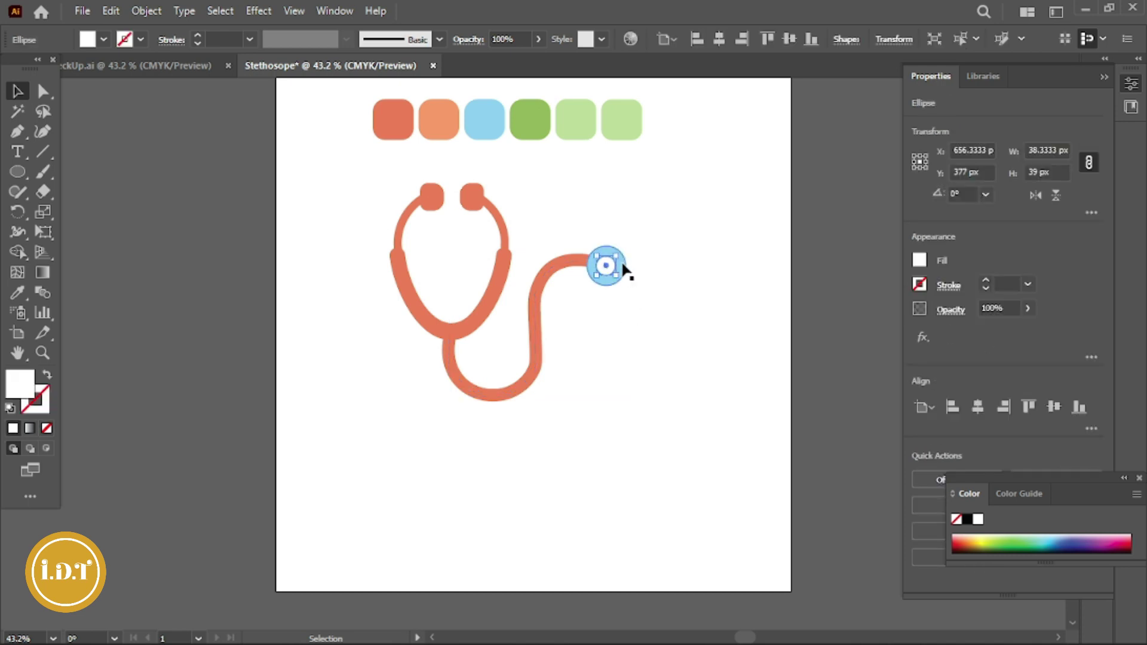
{"action": "left_click", "coordinate": [625, 264], "text": "shift"}
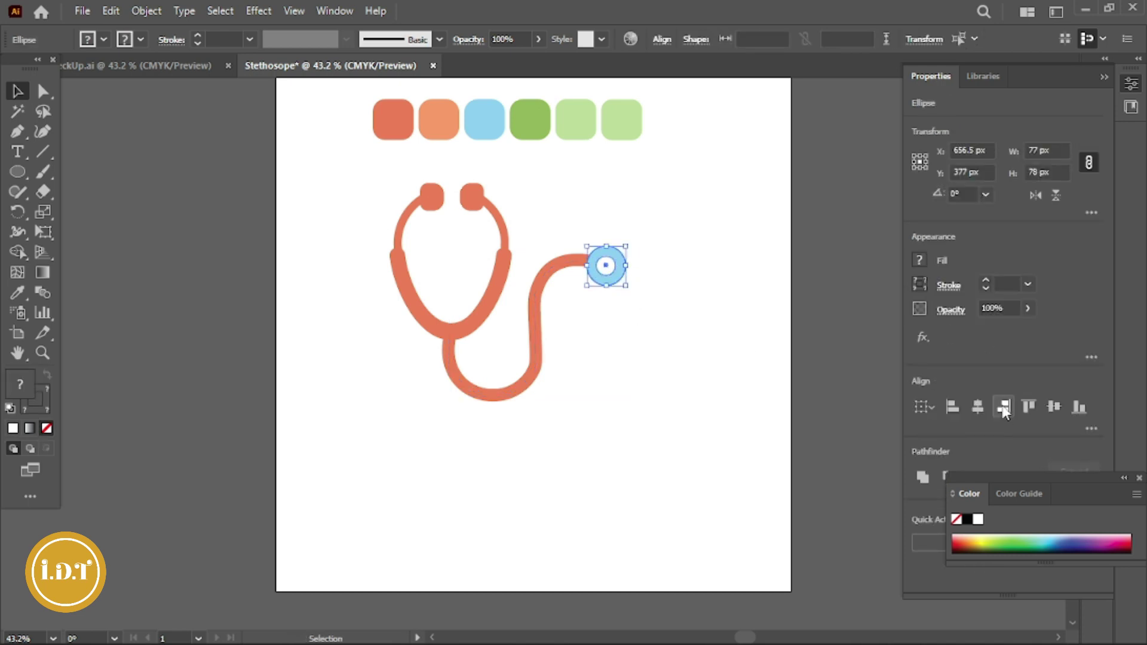
{"action": "left_click", "coordinate": [977, 407]}
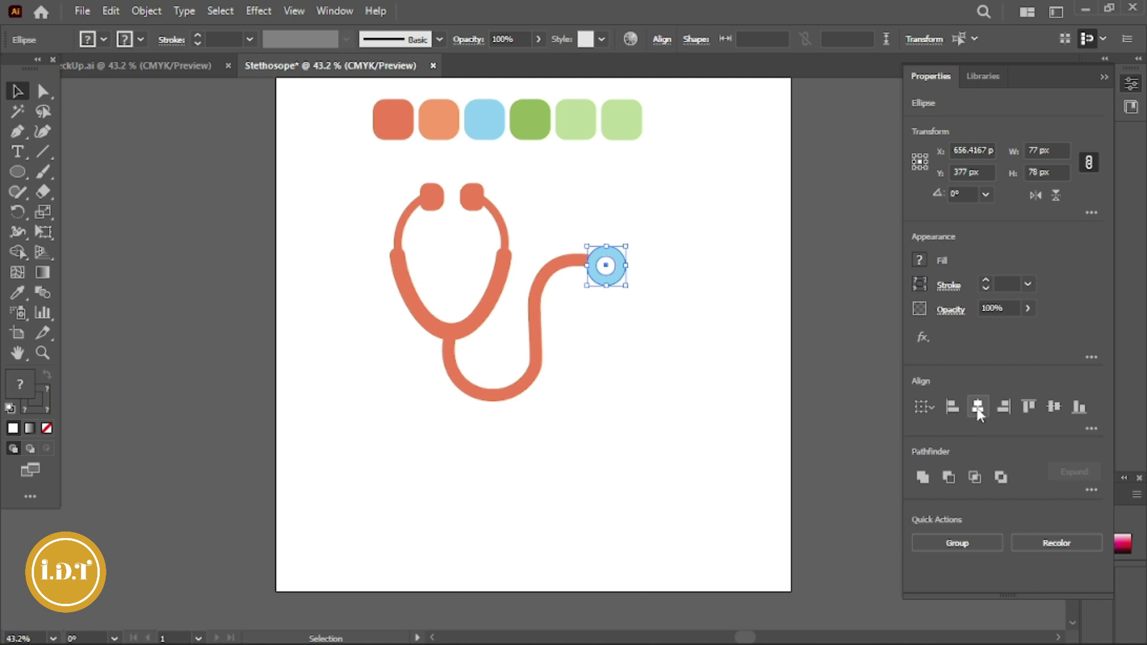
{"action": "right_click", "coordinate": [622, 267]}
{"action": "left_click", "coordinate": [660, 397]}
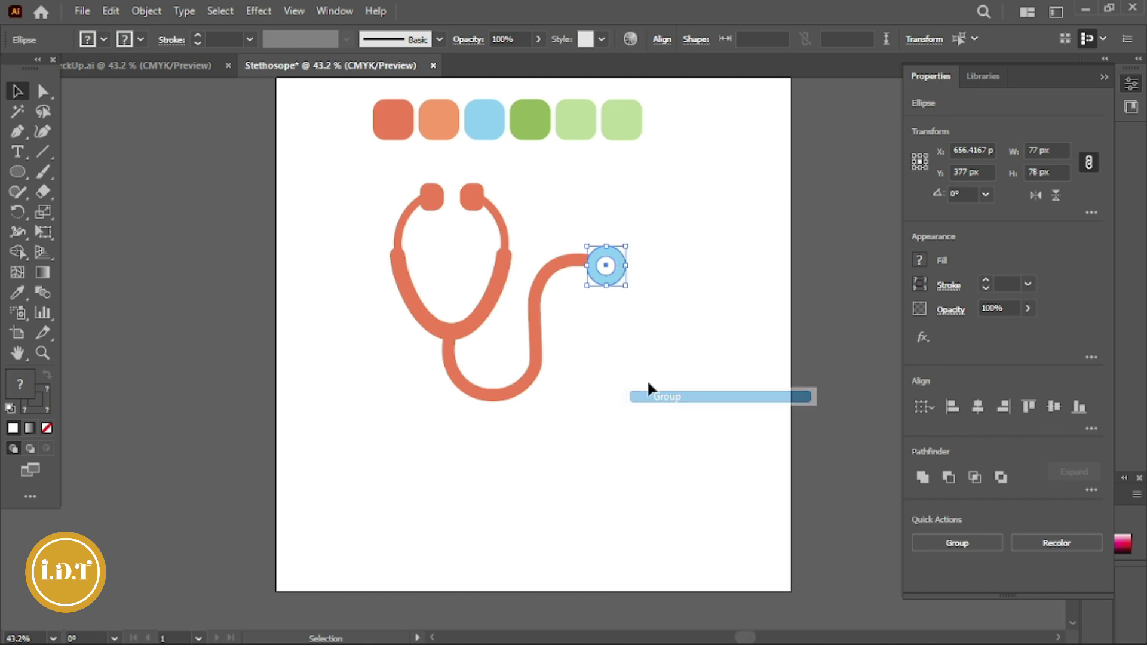
{"action": "left_click", "coordinate": [657, 266]}
{"action": "left_click", "coordinate": [626, 264]}
{"action": "key", "text": "Up"}
{"action": "key", "text": "Up"}
{"action": "key", "text": "Up"}
{"action": "key", "text": "Up"}
{"action": "key", "text": "Up"}
{"action": "key", "text": "Up"}
{"action": "key", "text": "Up"}
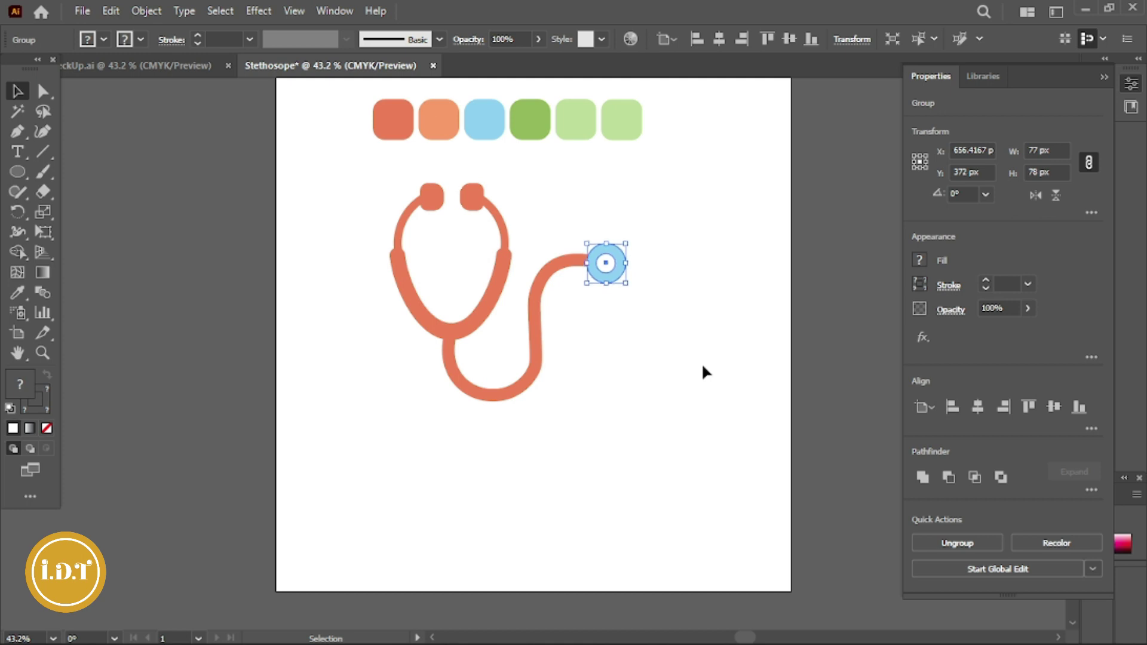
Move the whole stethoscope down and right, then select both earpieces.
{"action": "left_click", "coordinate": [703, 372]}
{"action": "left_click_drag", "start_coordinate": [501, 420], "coordinate": [551, 370]}
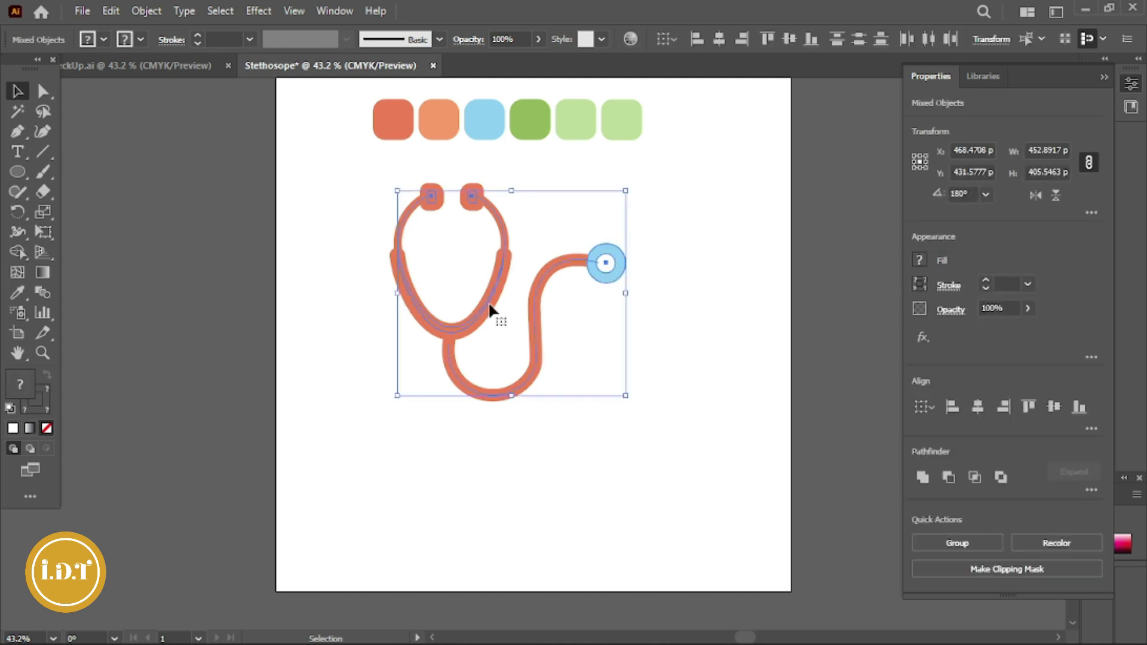
{"action": "left_click_drag", "start_coordinate": [489, 313], "coordinate": [513, 399]}
{"action": "left_click", "coordinate": [563, 274]}
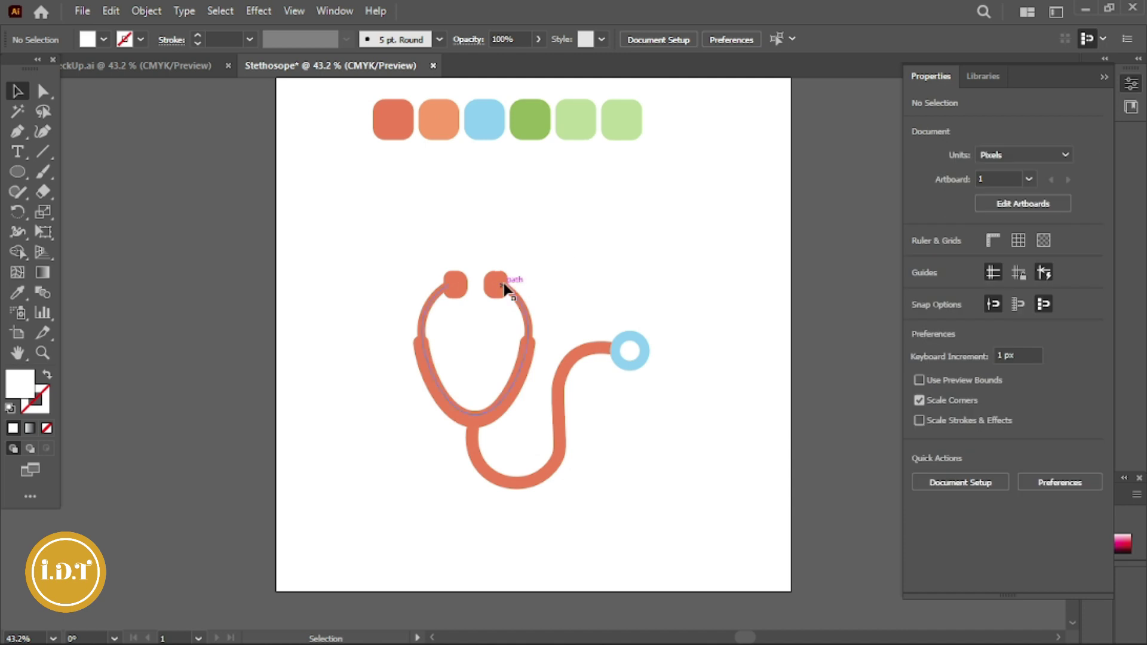
{"action": "left_click_drag", "start_coordinate": [501, 286], "coordinate": [496, 290]}
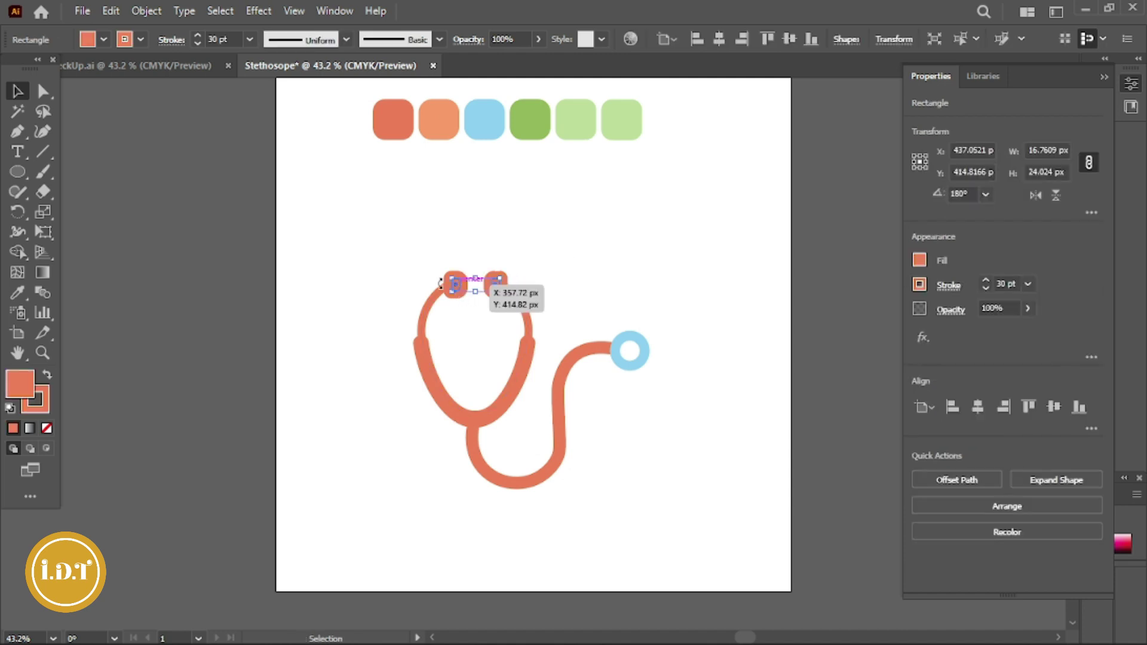
{"action": "left_click", "coordinate": [456, 284], "text": "shift"}
Expand both earpieces' fill and stroke, then fill them with the light-blue swatch.
{"action": "left_click", "coordinate": [17, 292]}
{"action": "left_click", "coordinate": [479, 119]}
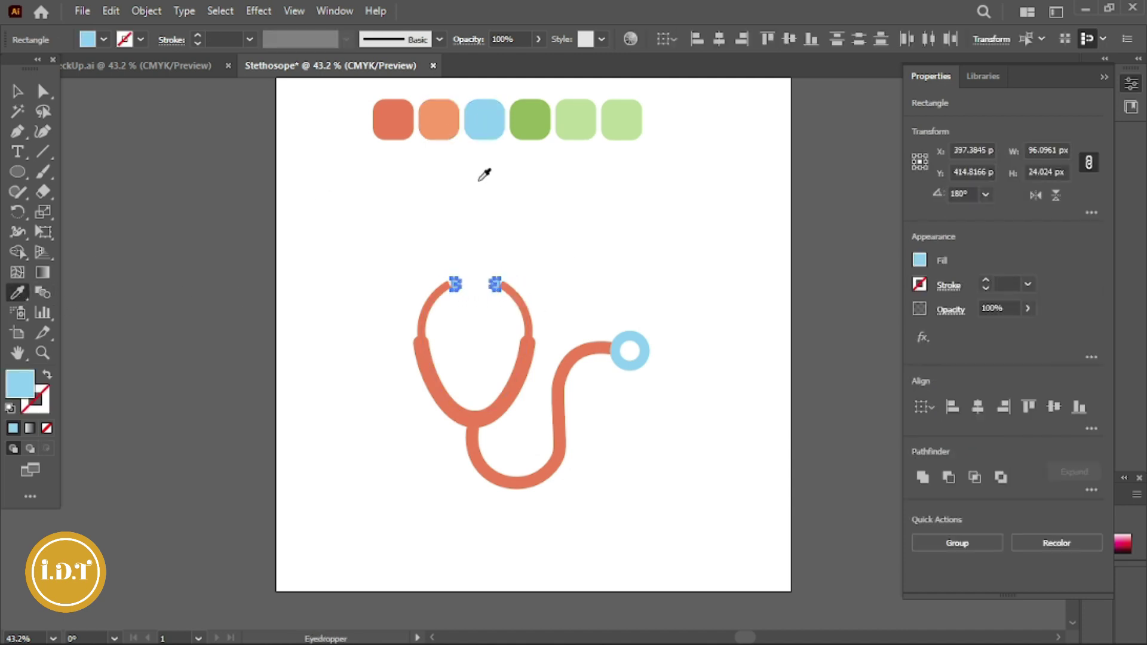
{"action": "key", "text": "ctrl+z"}
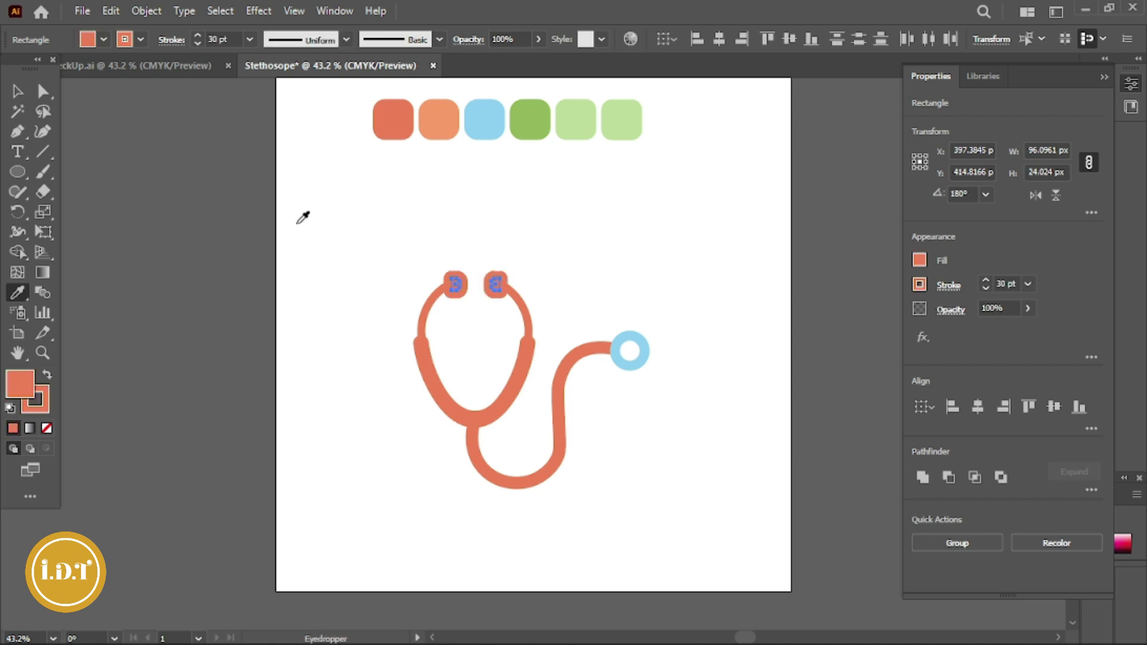
{"action": "left_click", "coordinate": [147, 11]}
{"action": "left_click", "coordinate": [206, 226]}
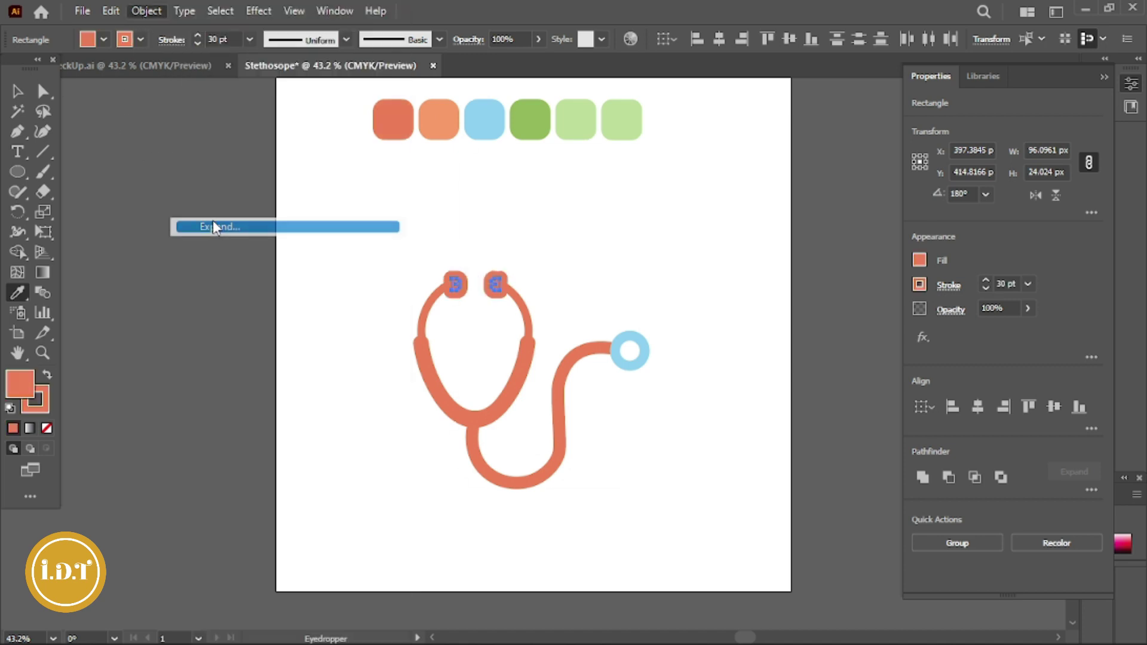
{"action": "left_click", "coordinate": [555, 405]}
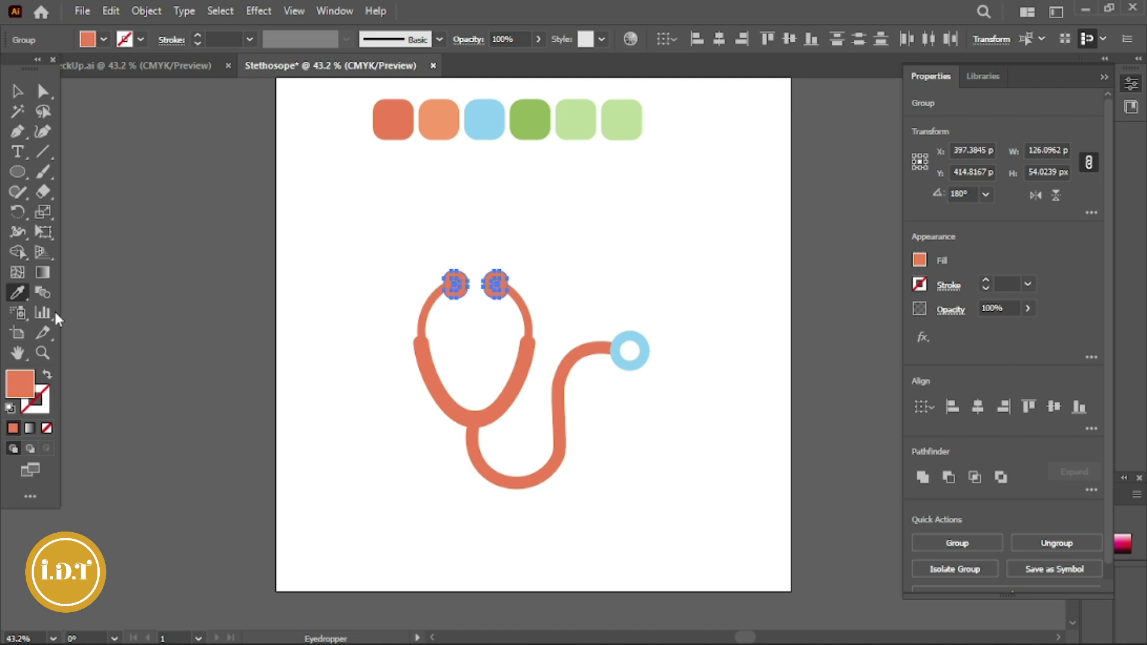
{"action": "left_click", "coordinate": [478, 118]}
{"action": "left_click", "coordinate": [18, 91]}
{"action": "left_click", "coordinate": [373, 388]}
{"action": "left_click_drag", "start_coordinate": [384, 303], "coordinate": [536, 423]}
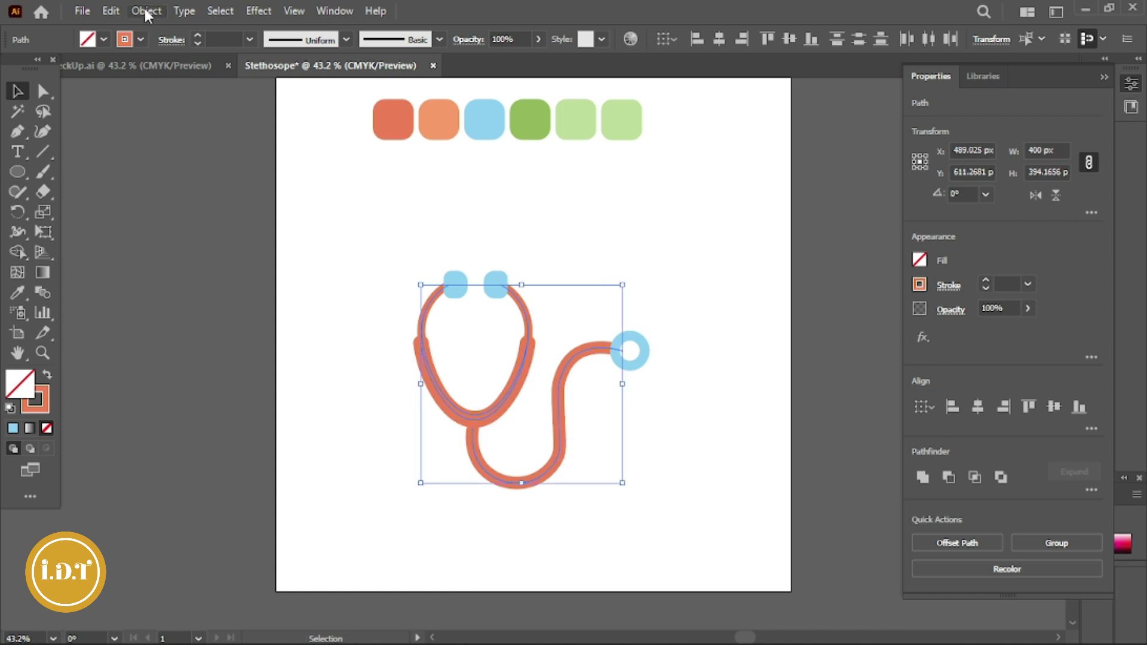
Expand the selected coral tubing via Object > Expand with Fill and Stroke checked.
{"action": "left_click", "coordinate": [147, 11]}
{"action": "left_click", "coordinate": [211, 226]}
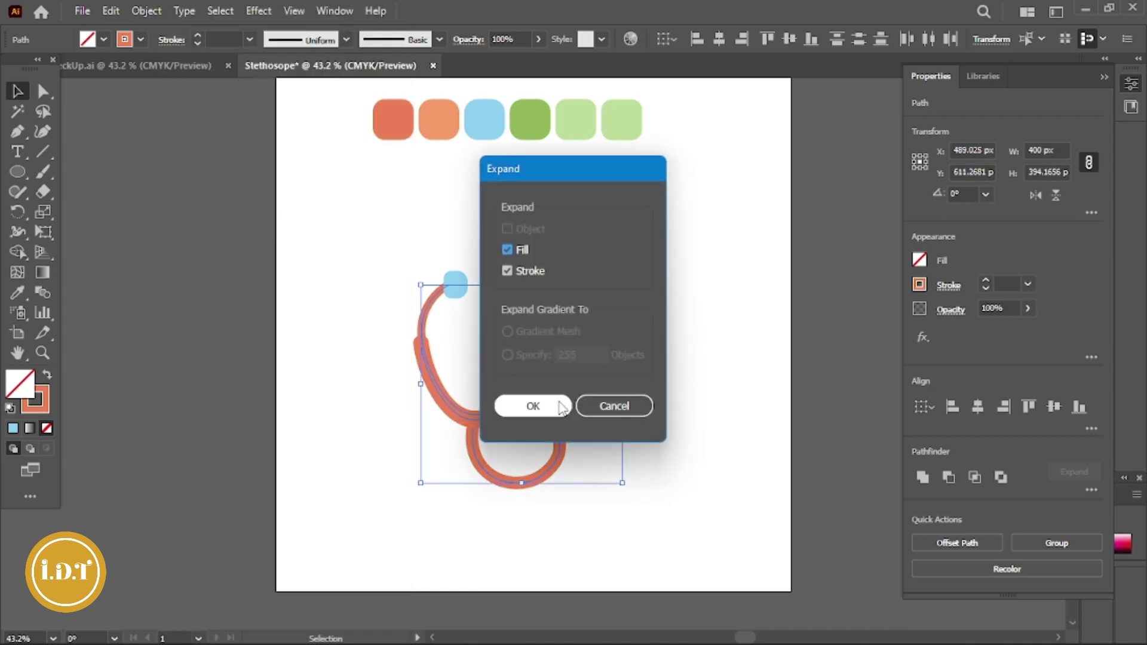
{"action": "left_click", "coordinate": [561, 409]}
{"action": "left_click", "coordinate": [625, 197]}
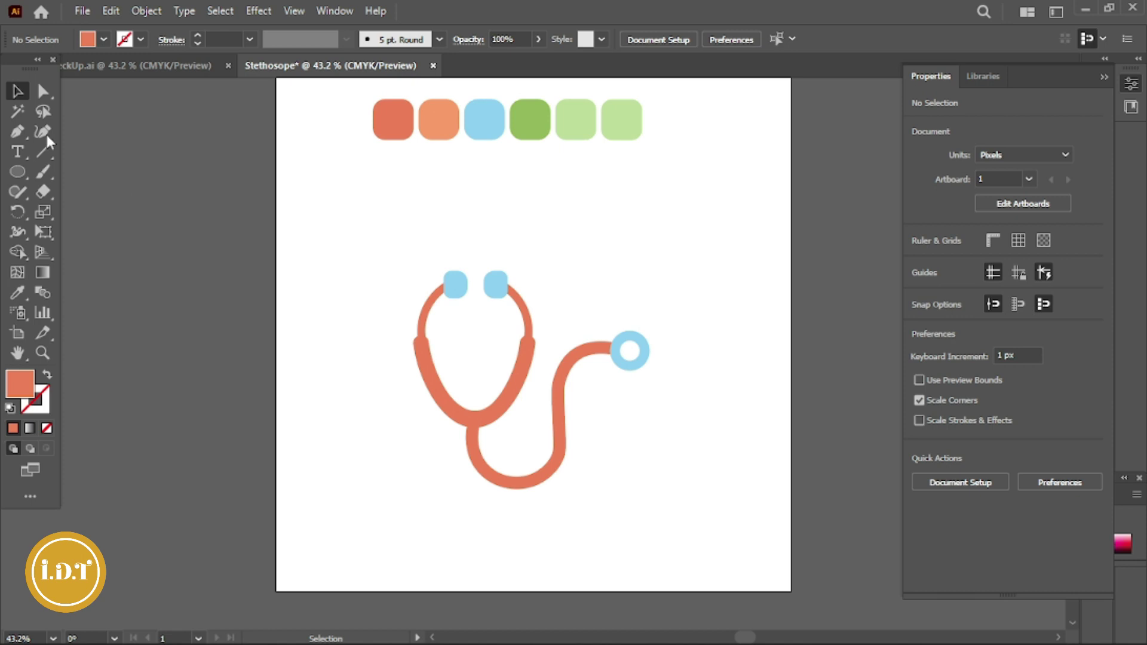
{"action": "left_click", "coordinate": [423, 366]}
{"action": "left_click", "coordinate": [24, 289]}
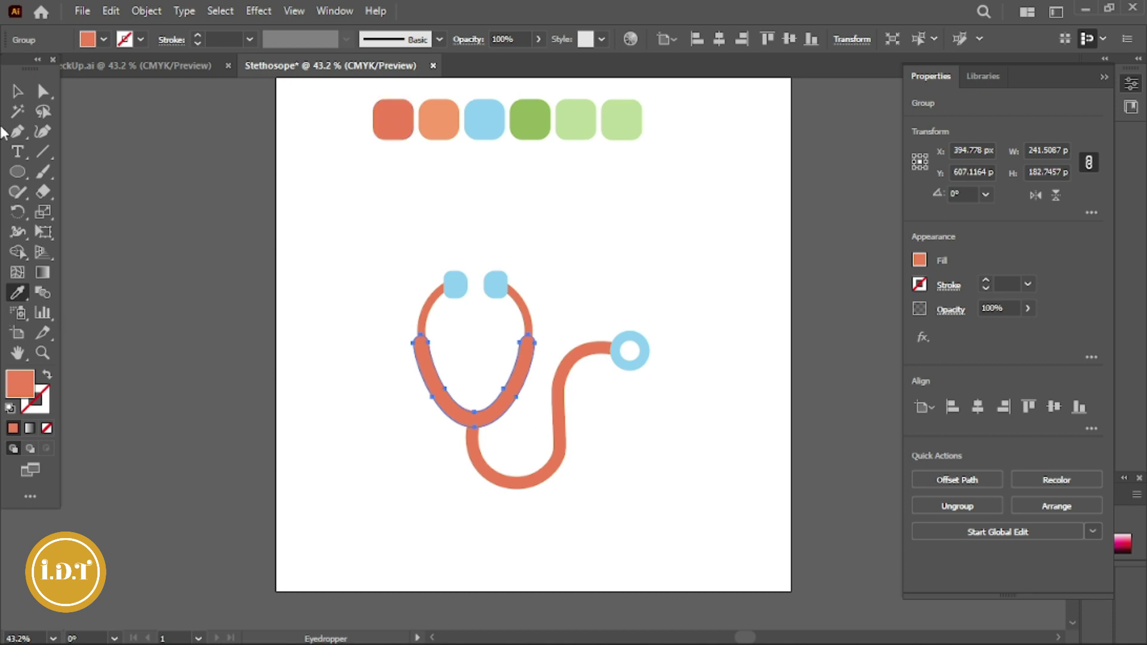
Colour the upper headset arcs with the light-green swatch, leaving the lower U coral.
{"action": "left_click", "coordinate": [16, 92]}
{"action": "left_click", "coordinate": [418, 251]}
{"action": "left_click", "coordinate": [424, 316]}
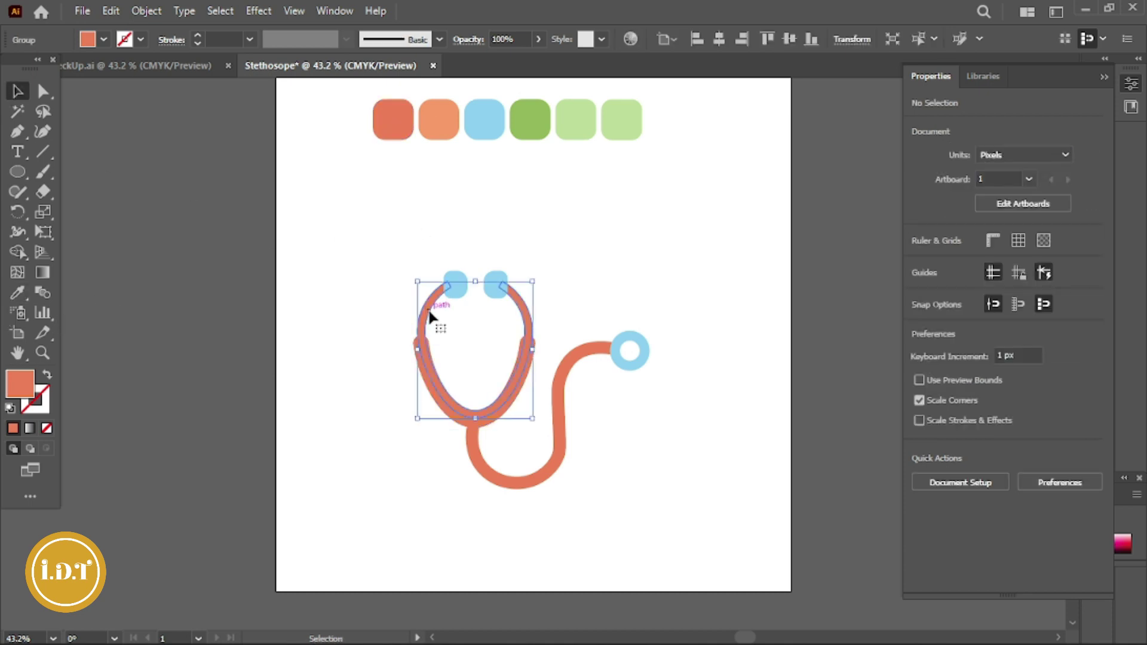
{"action": "left_click", "coordinate": [20, 293]}
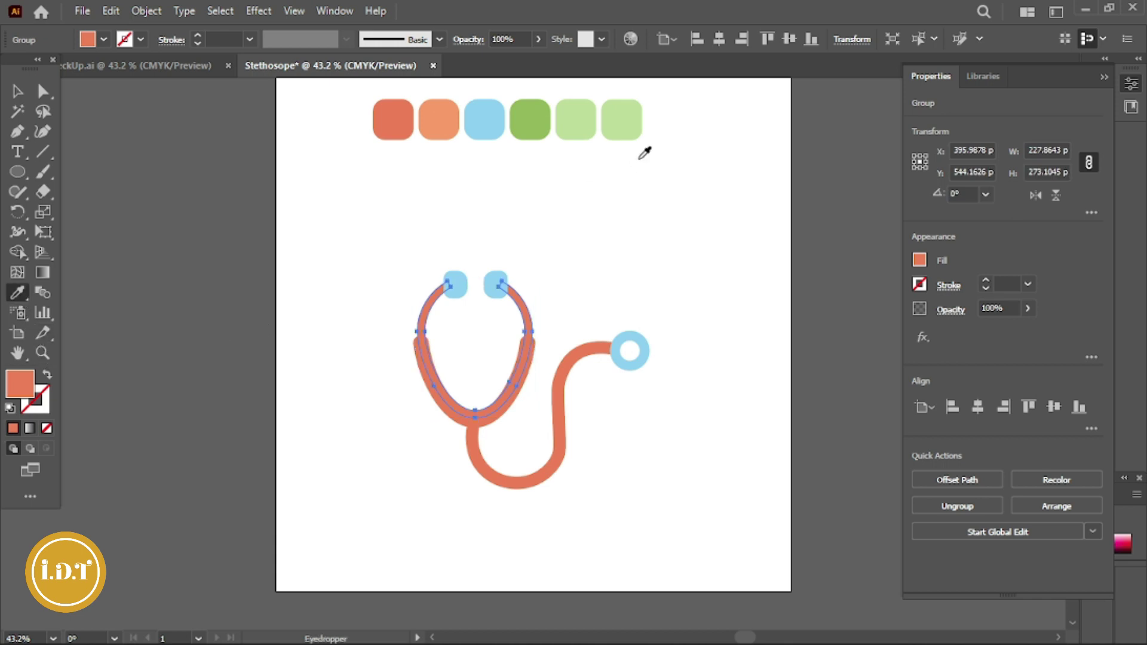
{"action": "left_click", "coordinate": [582, 124]}
{"action": "left_click", "coordinate": [19, 94]}
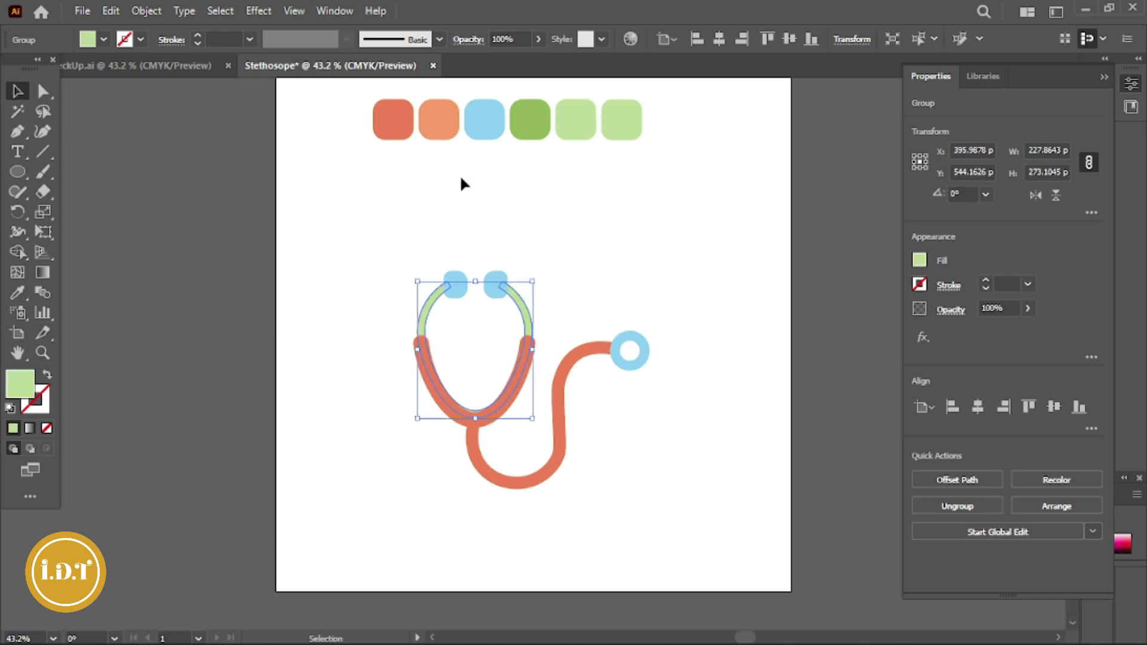
{"action": "left_click", "coordinate": [461, 182]}
{"action": "scroll", "coordinate": [460, 182], "scroll_direction": "down", "scroll_amount": 3}
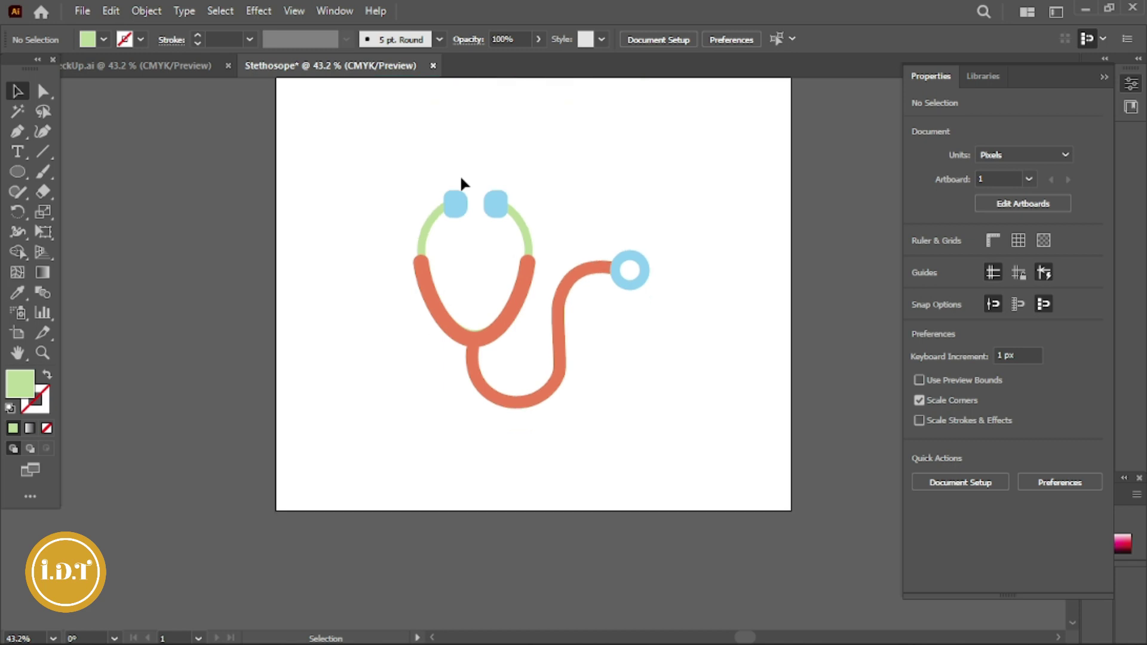
Fill the S-shaped tube leading to the chest piece with the light-green swatch.
{"action": "left_click", "coordinate": [473, 366]}
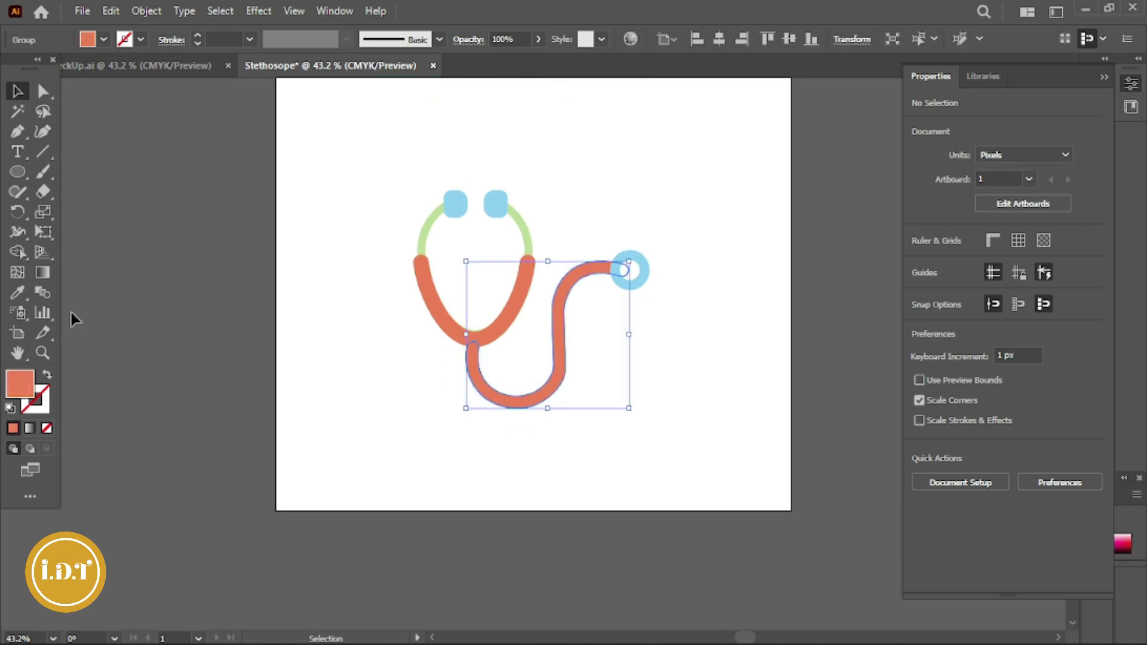
{"action": "scroll", "coordinate": [149, 248], "scroll_direction": "up", "scroll_amount": 2}
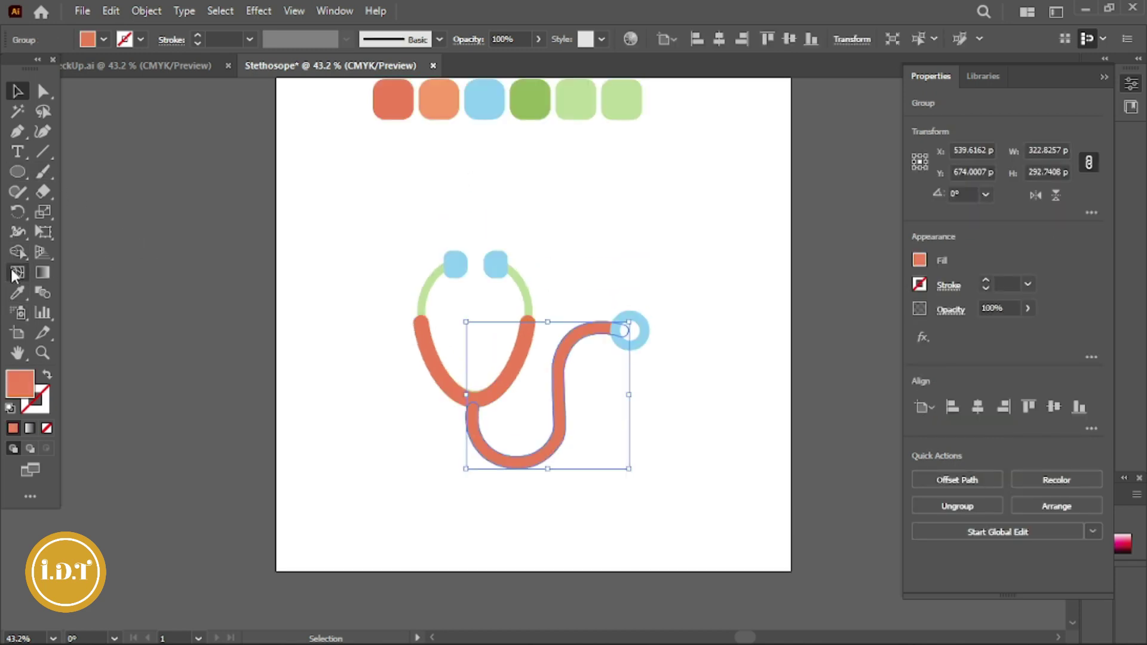
{"action": "left_click", "coordinate": [17, 292]}
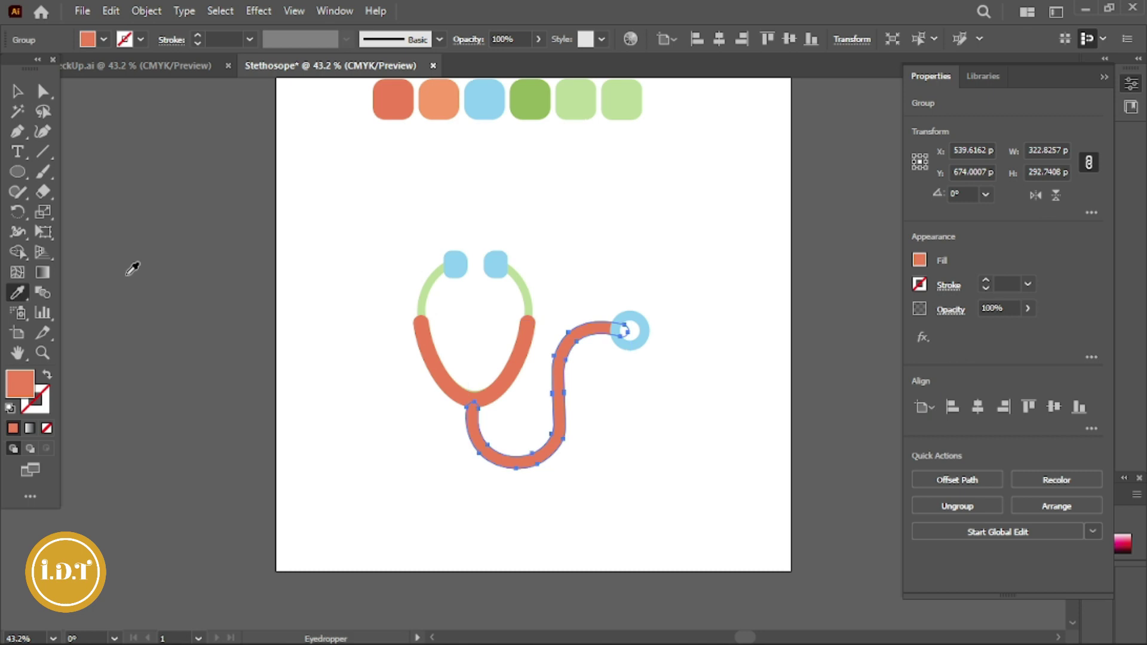
{"action": "left_click", "coordinate": [590, 103]}
{"action": "key", "text": "v"}
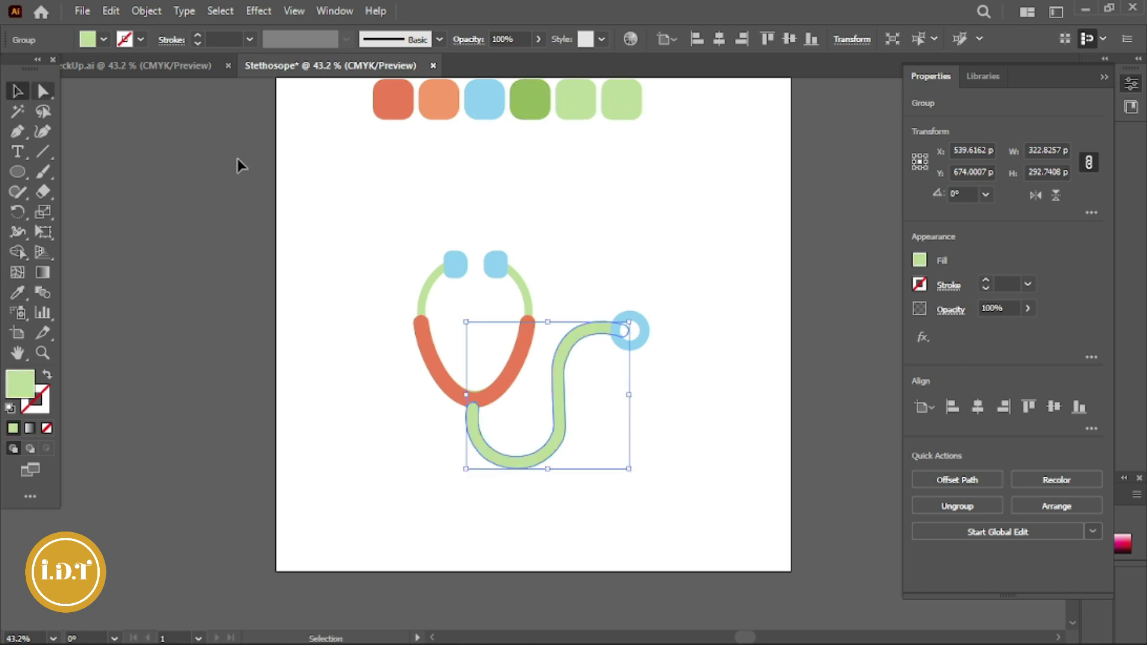
{"action": "left_click", "coordinate": [622, 224]}
{"action": "scroll", "coordinate": [621, 220], "scroll_direction": "down", "scroll_amount": 1}
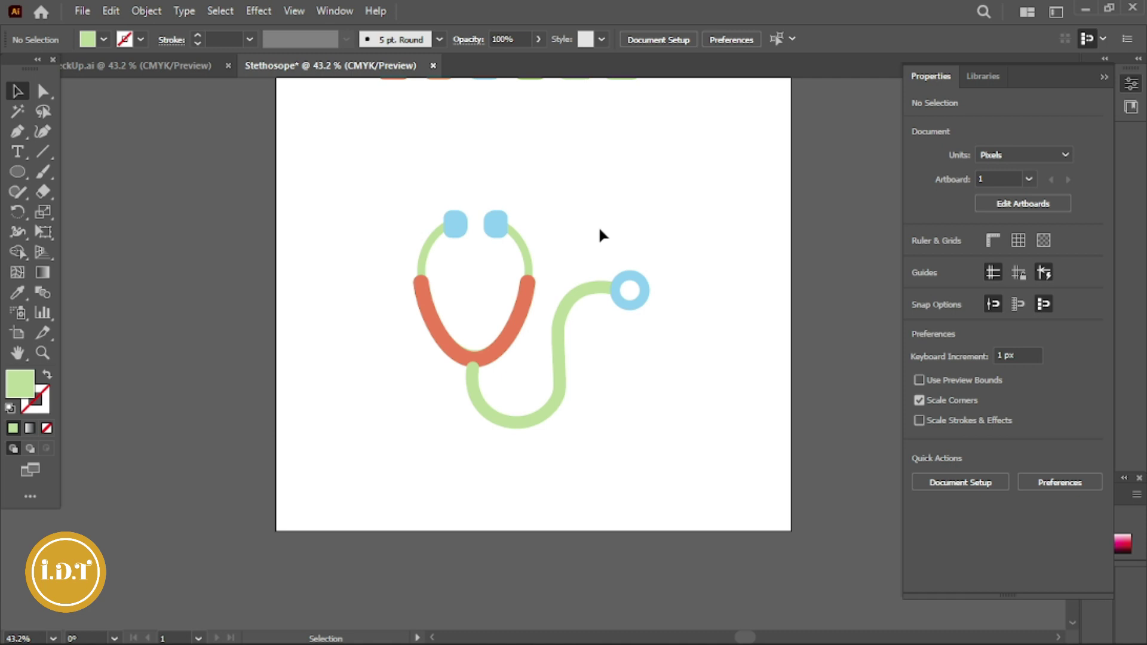
Bring the coral headset forward and send the green tube to the back.
{"action": "right_click", "coordinate": [482, 366]}
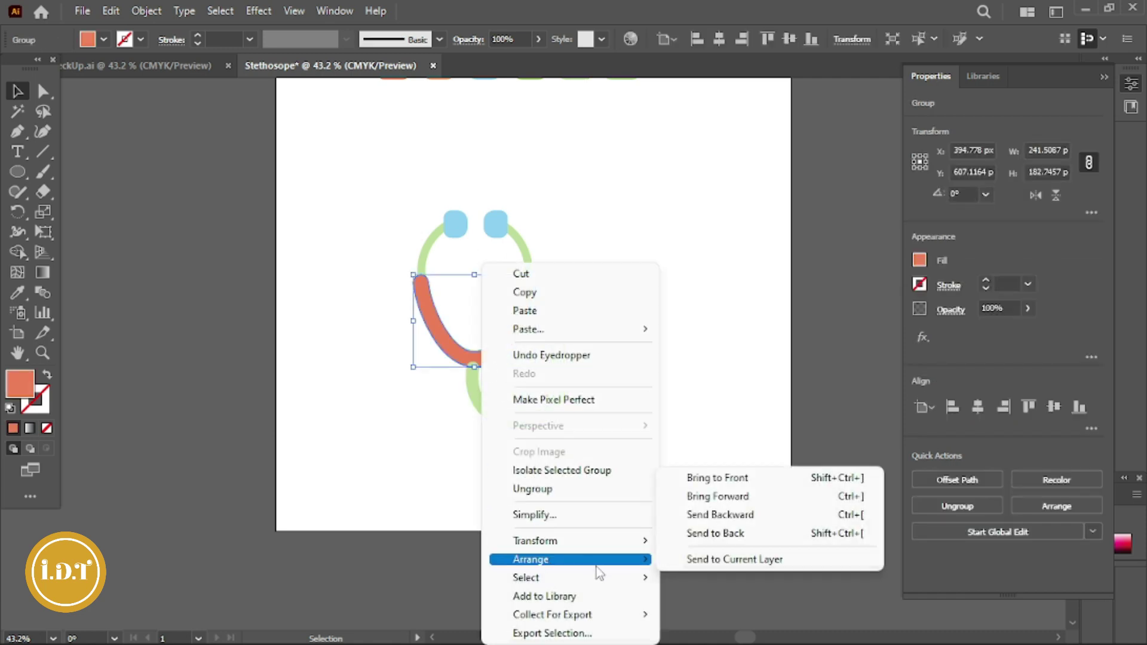
{"action": "left_click", "coordinate": [739, 495]}
{"action": "left_click", "coordinate": [732, 398]}
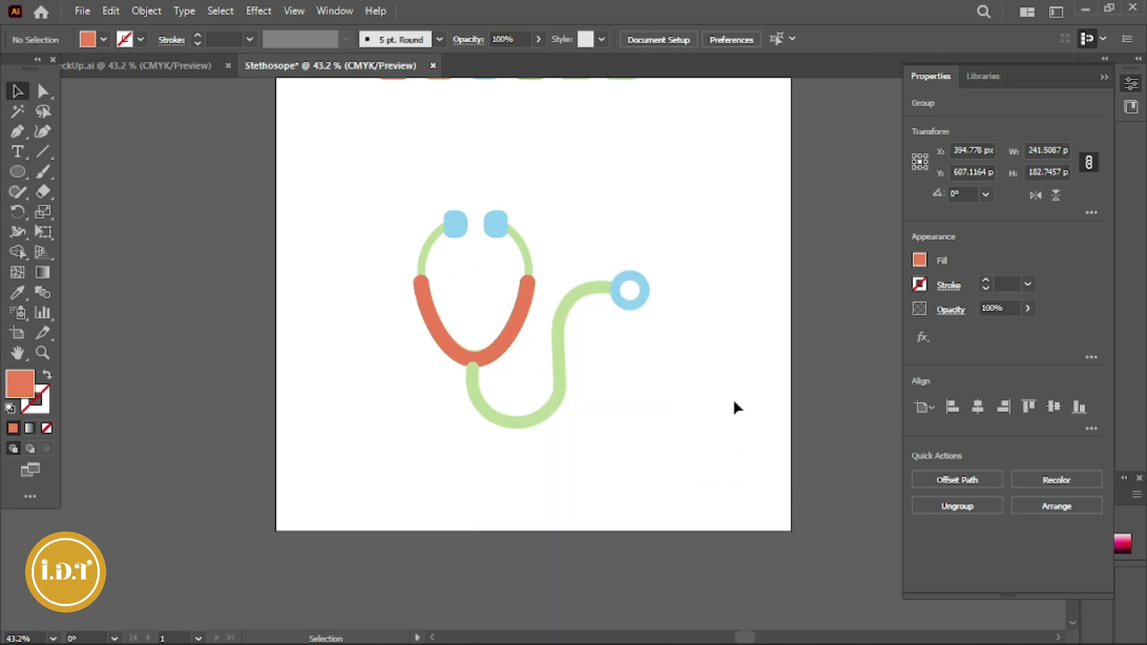
{"action": "left_click", "coordinate": [470, 380]}
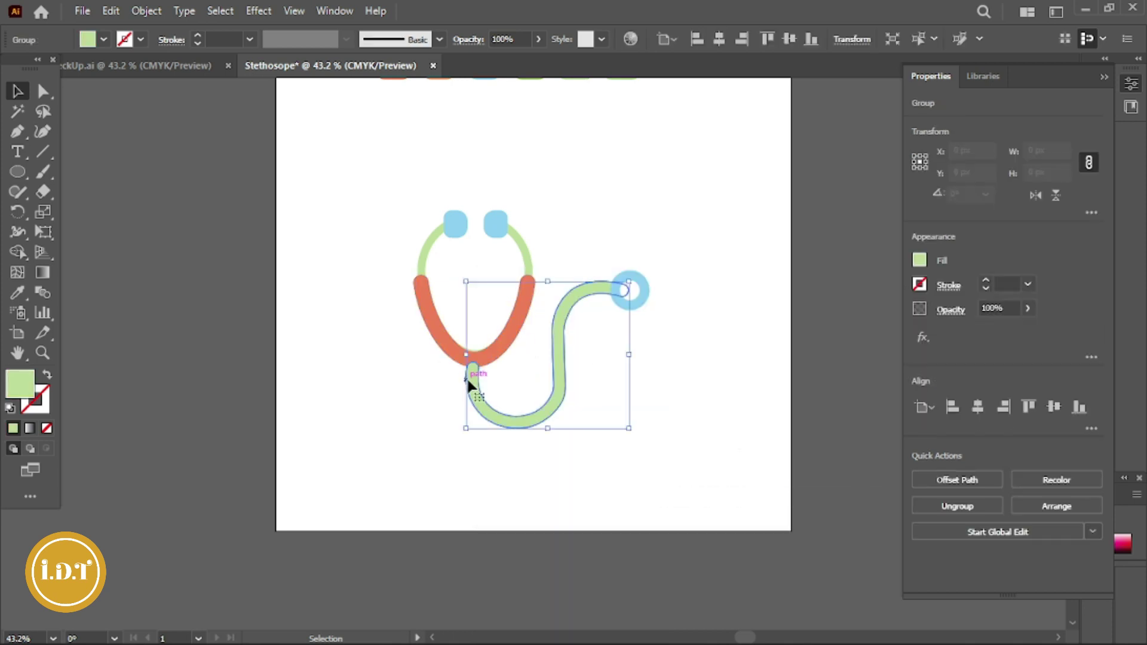
{"action": "right_click", "coordinate": [470, 381]}
{"action": "mouse_move", "coordinate": [519, 559]}
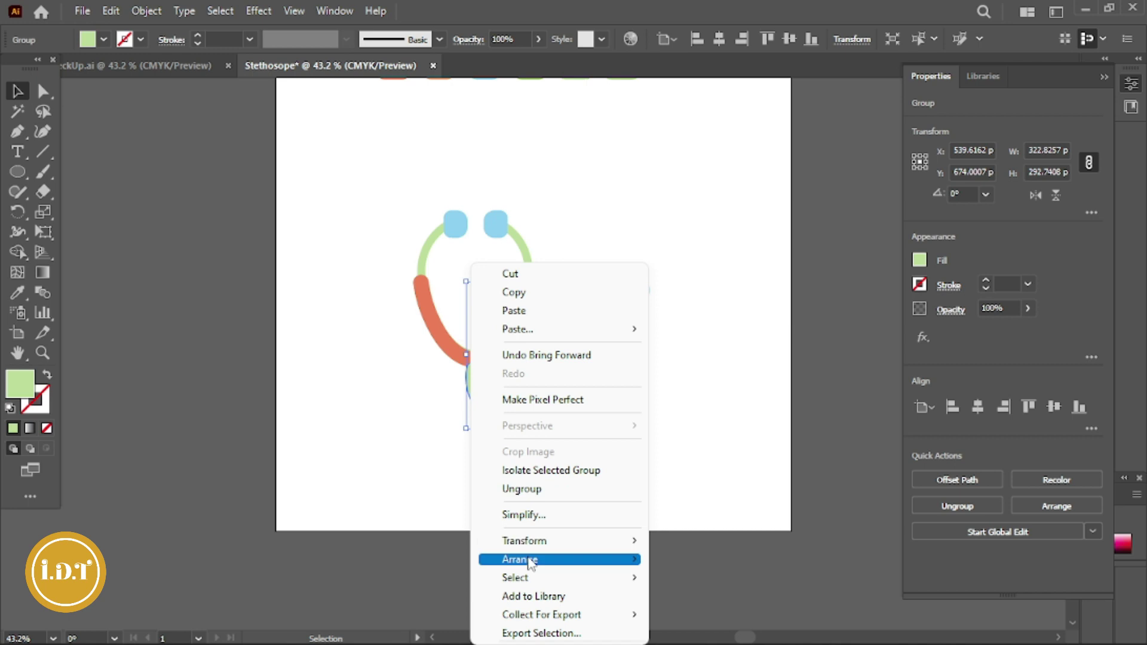
{"action": "left_click", "coordinate": [717, 533]}
{"action": "left_click", "coordinate": [725, 386]}
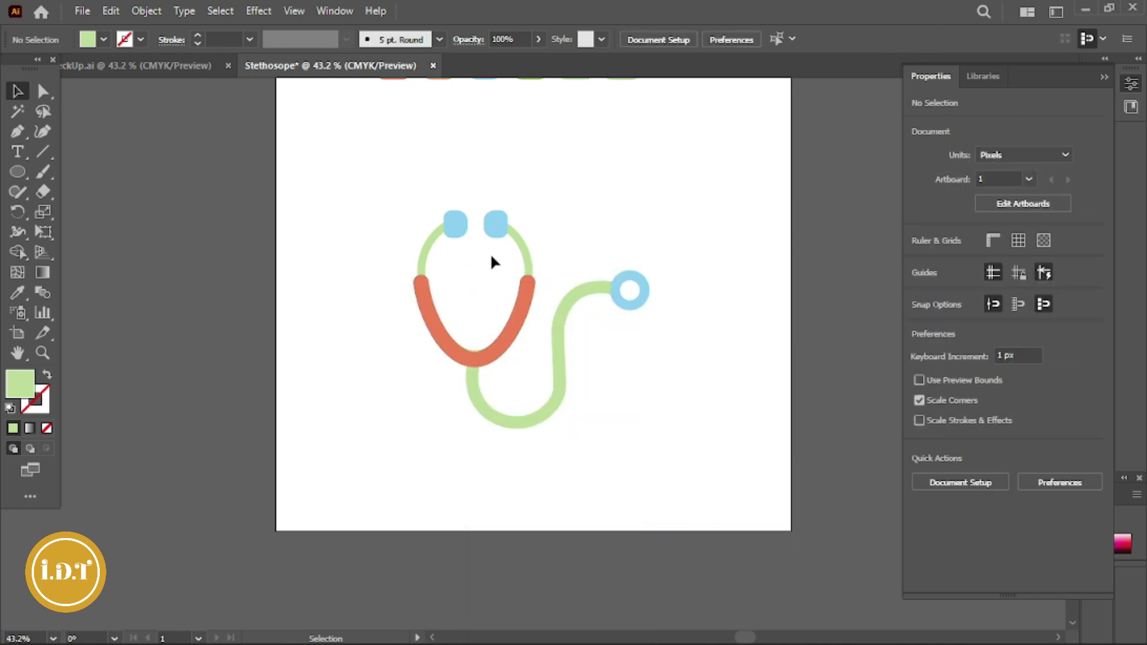
{"action": "scroll", "coordinate": [494, 262], "scroll_direction": "up", "scroll_amount": 2}
{"action": "key", "text": "ctrl+plus"}
{"action": "key", "text": "ctrl+plus"}
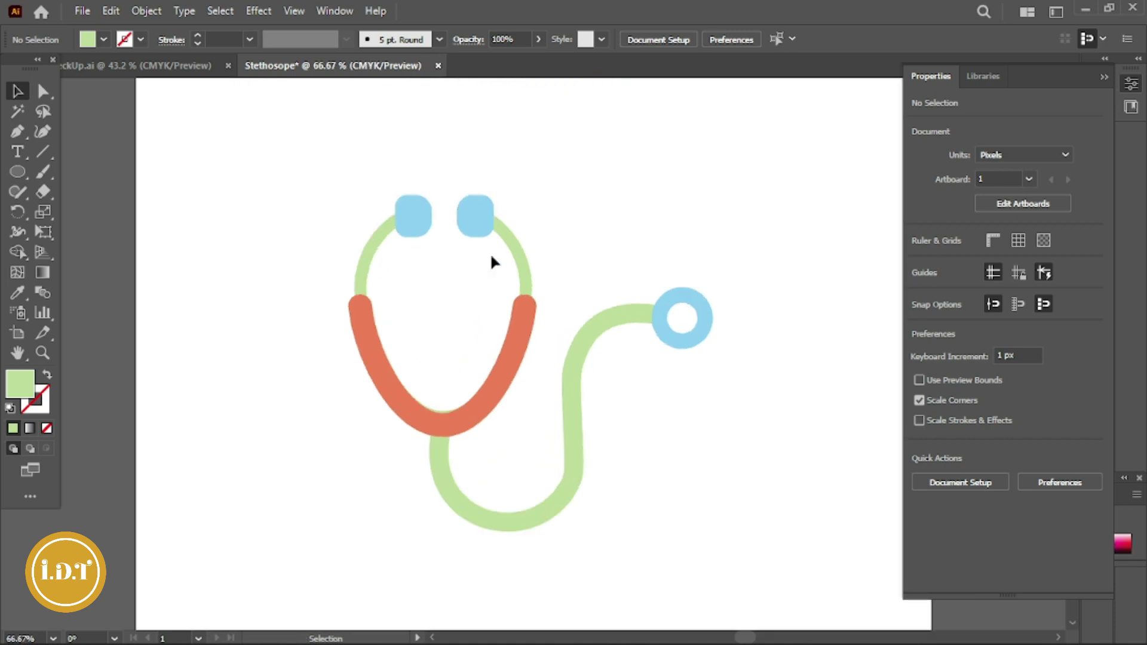
Draw a light-blue rectangle left of the stethoscope and select its two bottom corners.
{"action": "left_click", "coordinate": [417, 225]}
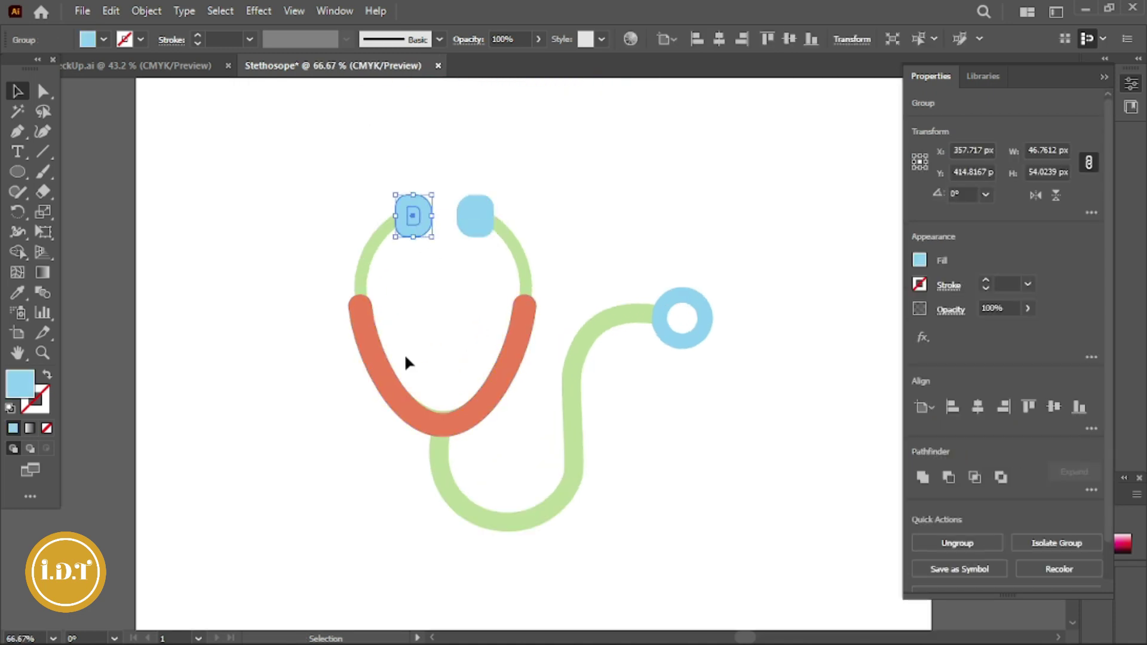
{"action": "left_click_drag", "start_coordinate": [21, 170], "coordinate": [96, 171]}
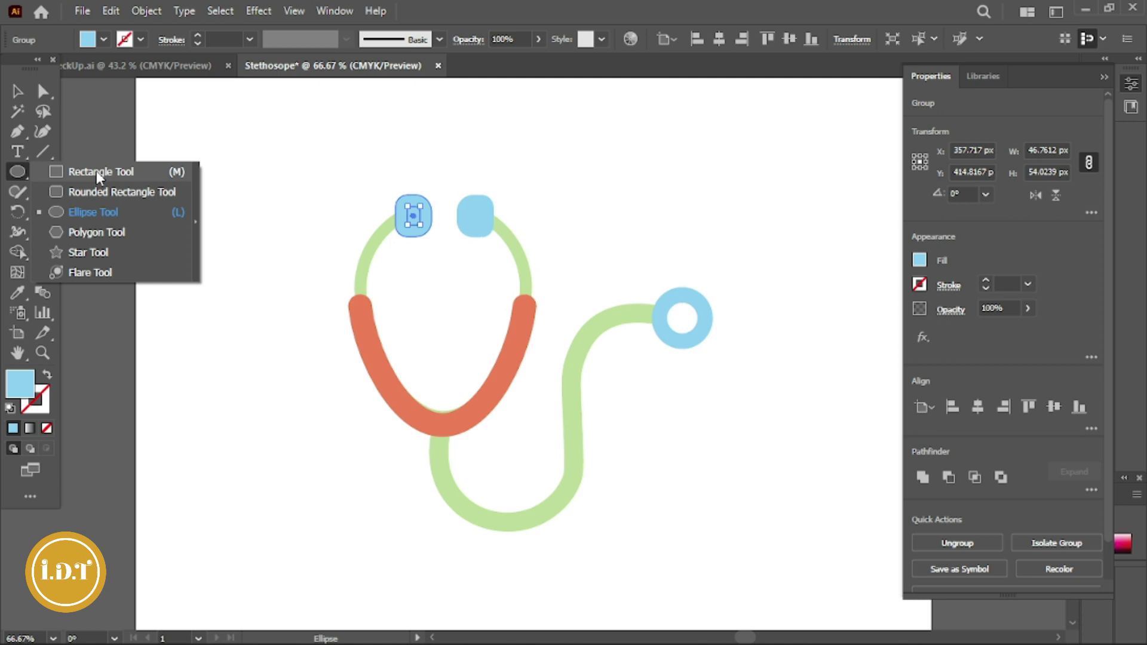
{"action": "left_click_drag", "start_coordinate": [202, 348], "coordinate": [308, 448]}
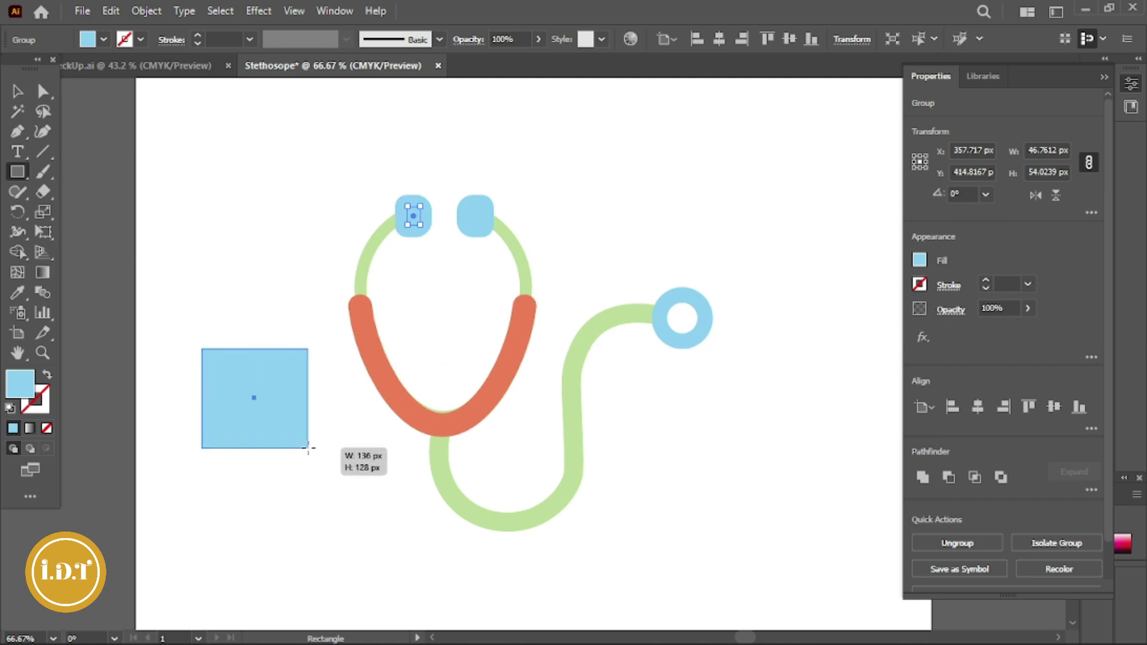
{"action": "left_click", "coordinate": [42, 91]}
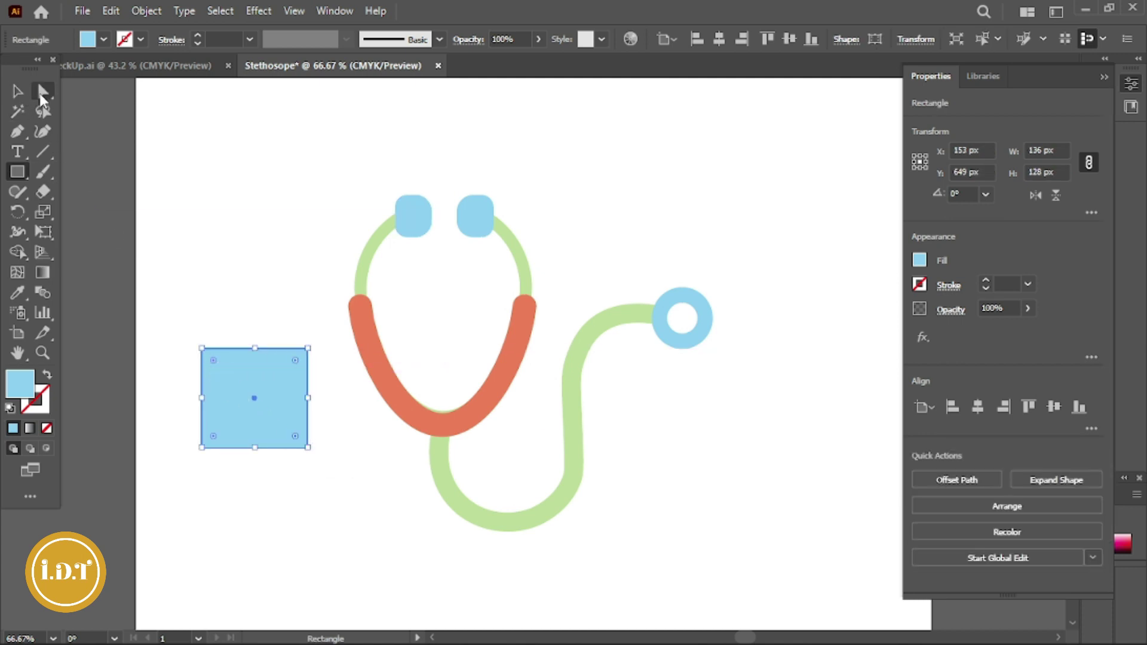
{"action": "mouse_move", "coordinate": [173, 429]}
{"action": "left_mouse_down"}
{"action": "mouse_move", "coordinate": [302, 459]}
{"action": "mouse_move", "coordinate": [273, 420]}
{"action": "left_mouse_up"}
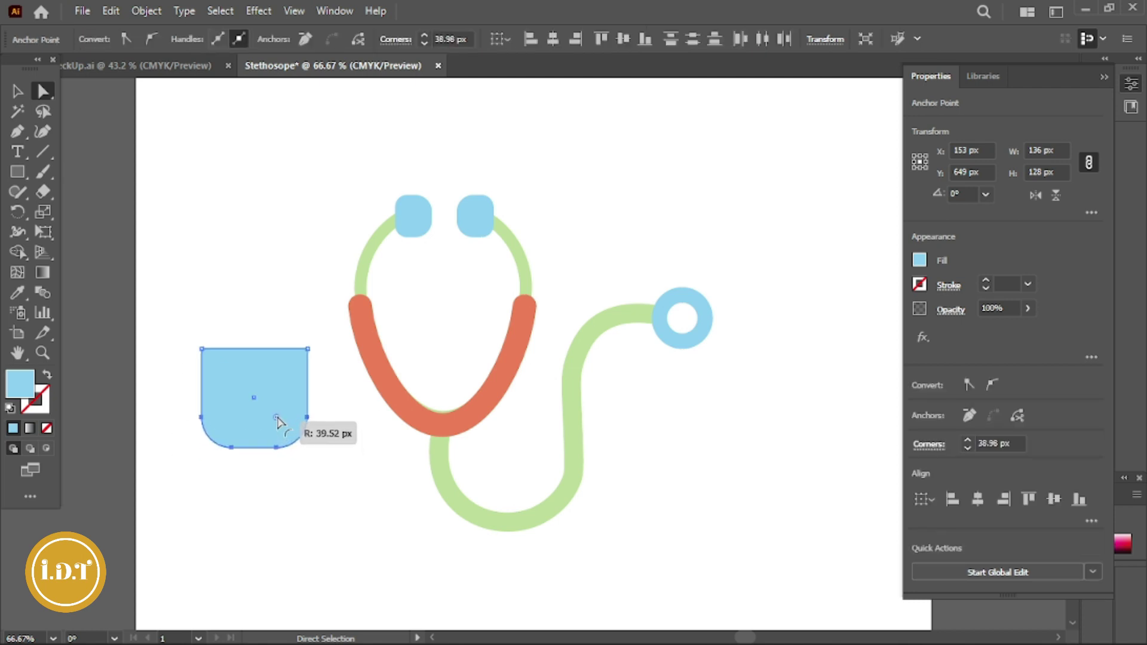
Shrink the blue shape from its sides and top into a small connector block under the headset.
{"action": "key", "text": "v"}
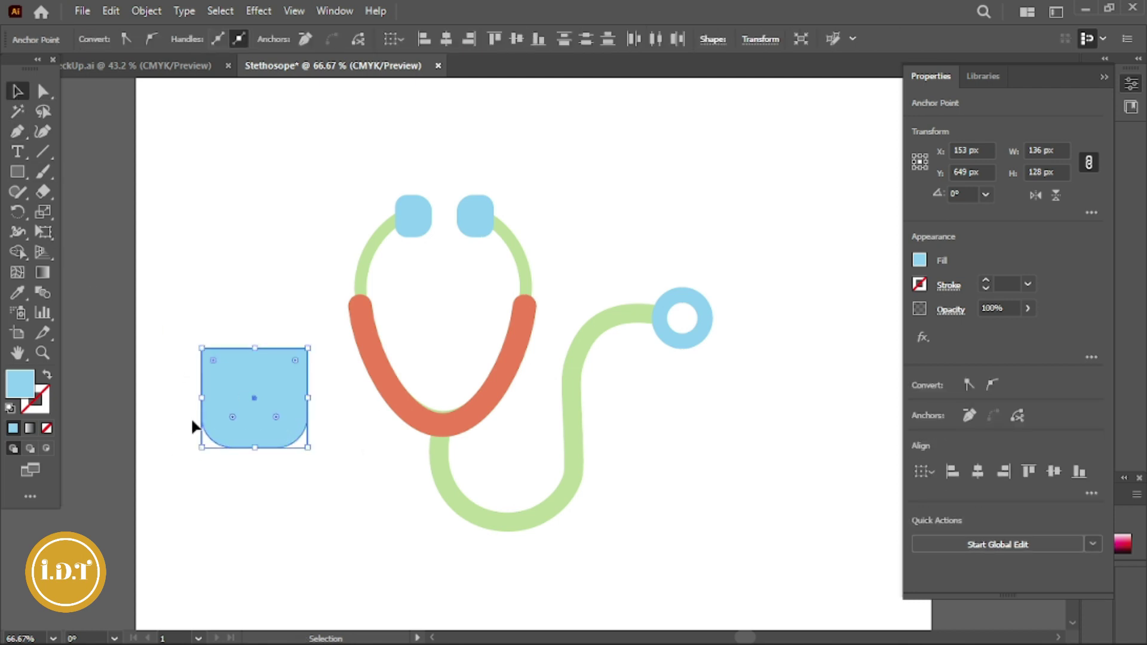
{"action": "left_click_drag", "start_coordinate": [201, 398], "coordinate": [245, 399]}
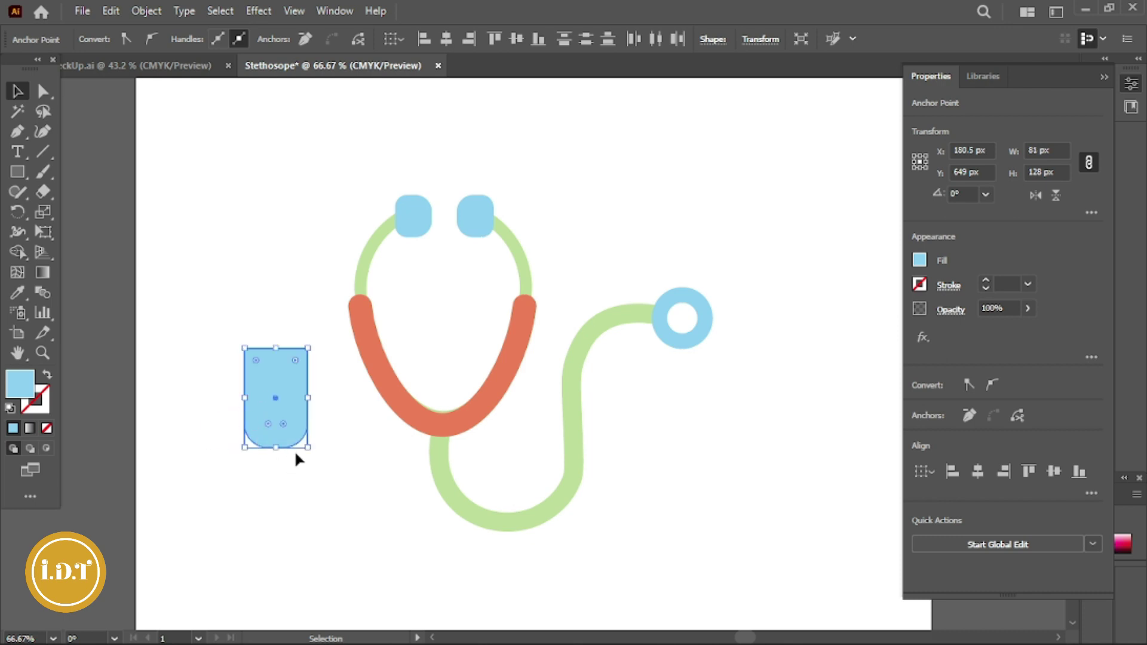
{"action": "mouse_move", "coordinate": [277, 350]}
{"action": "left_mouse_down"}
{"action": "mouse_move", "coordinate": [293, 417]}
{"action": "mouse_move", "coordinate": [263, 439]}
{"action": "left_mouse_up"}
{"action": "left_click_drag", "start_coordinate": [257, 400], "coordinate": [463, 440]}
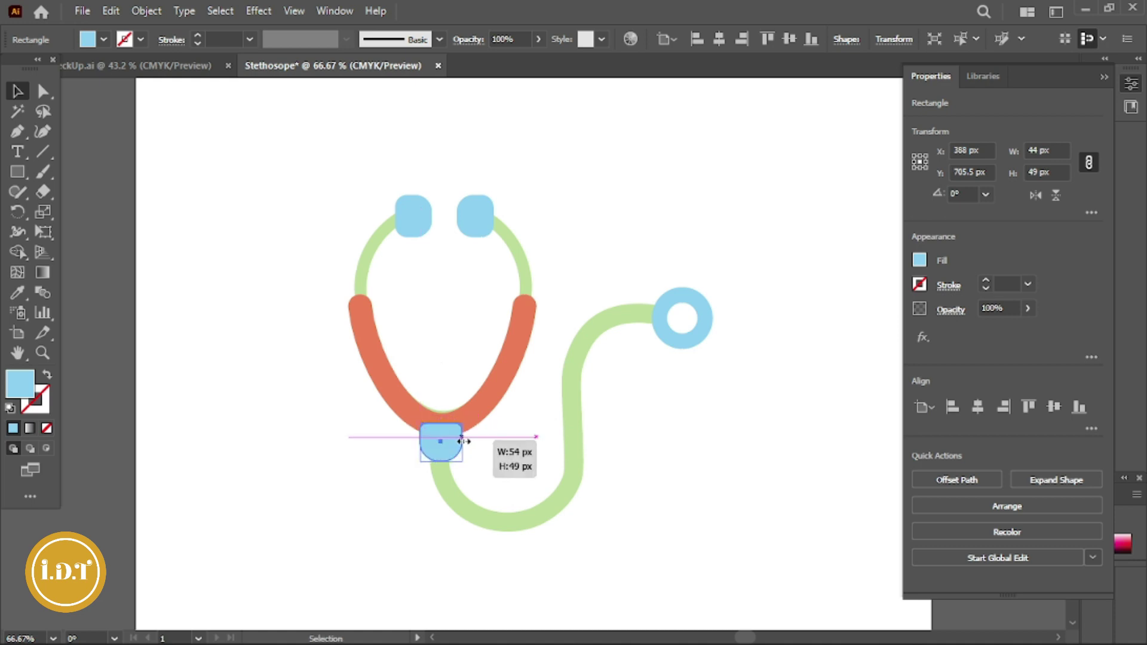
Select the stethoscope's tubes and connector block and open their context menu.
{"action": "left_click", "coordinate": [486, 455]}
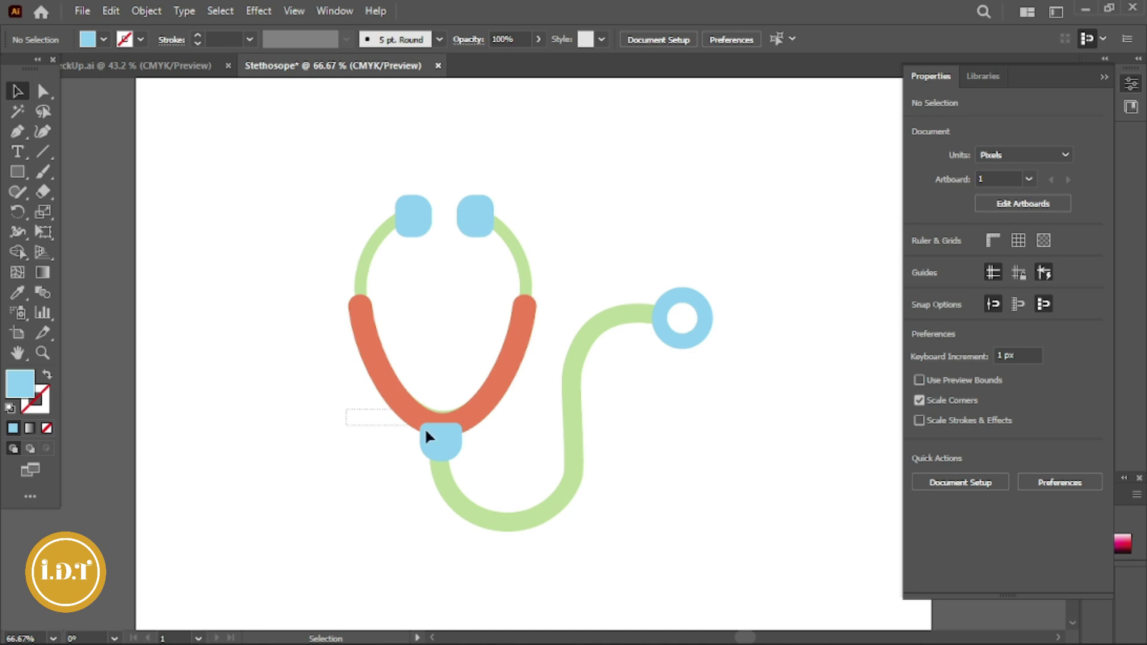
{"action": "left_click_drag", "start_coordinate": [346, 425], "coordinate": [509, 444]}
{"action": "left_click", "coordinate": [506, 440]}
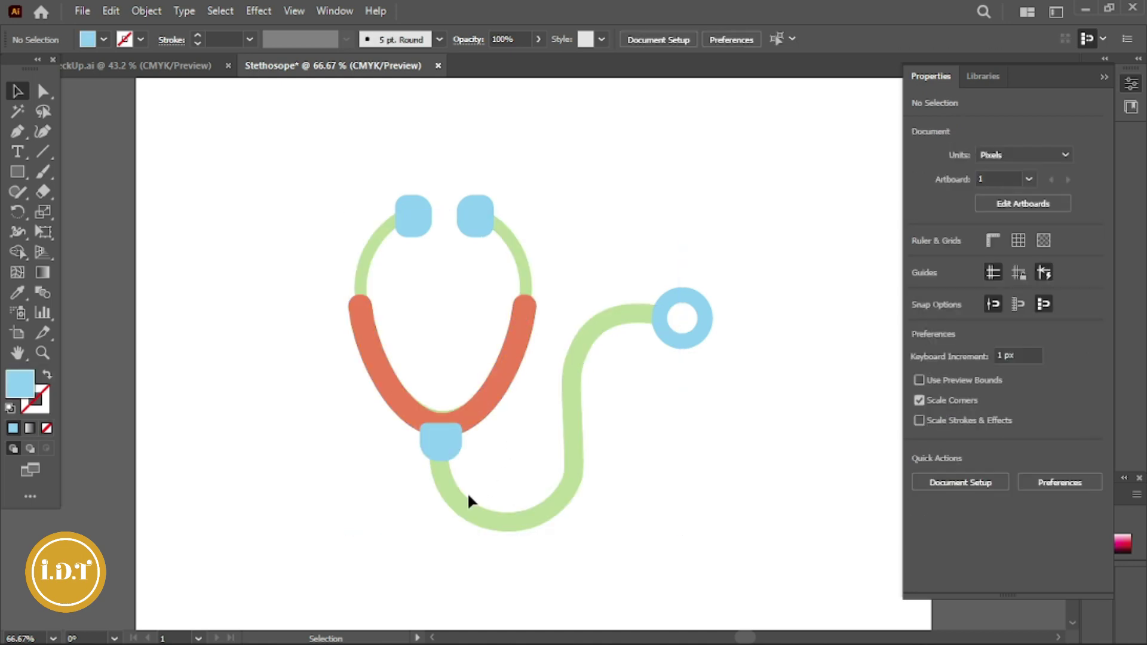
{"action": "left_click", "coordinate": [456, 445]}
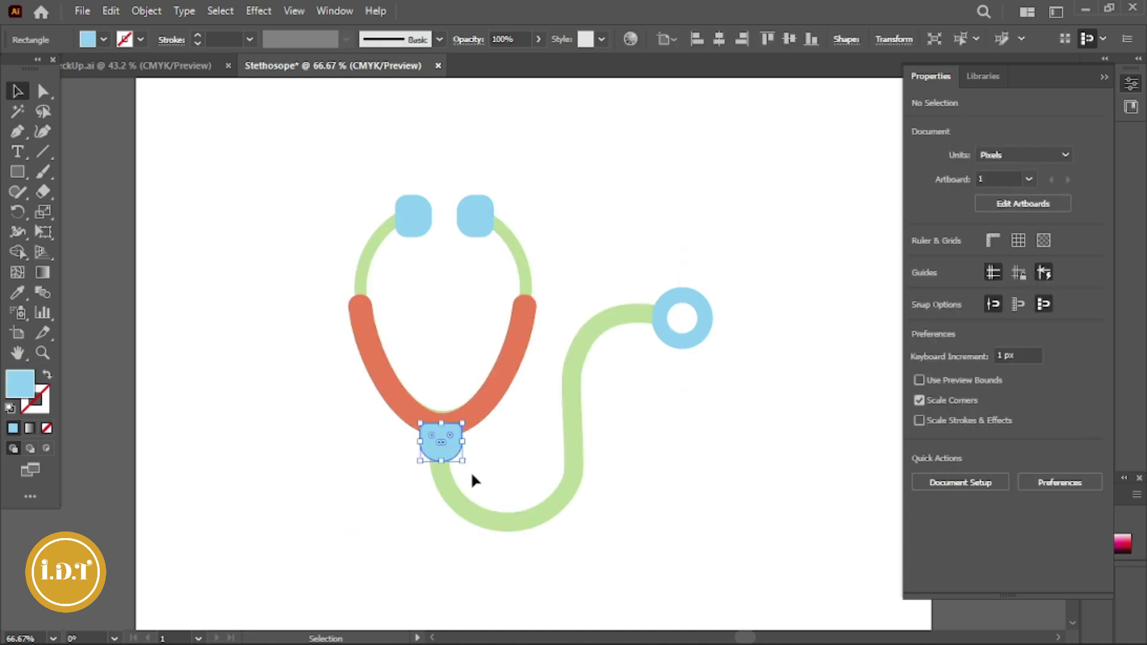
{"action": "left_click", "coordinate": [350, 201]}
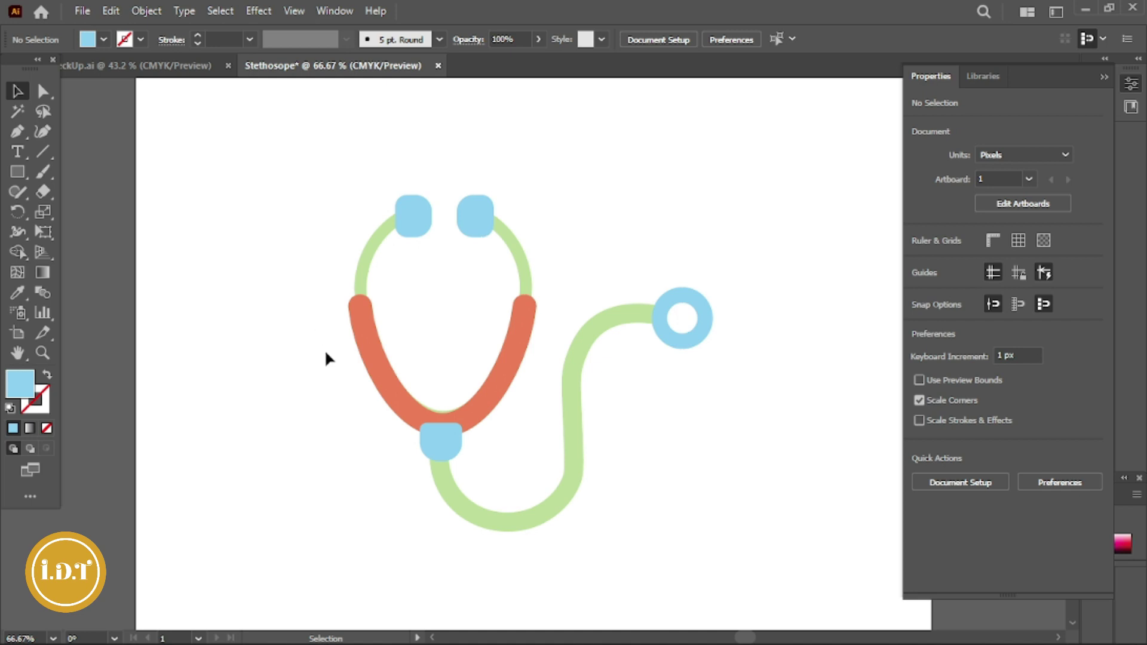
{"action": "left_click_drag", "start_coordinate": [443, 426], "coordinate": [493, 433]}
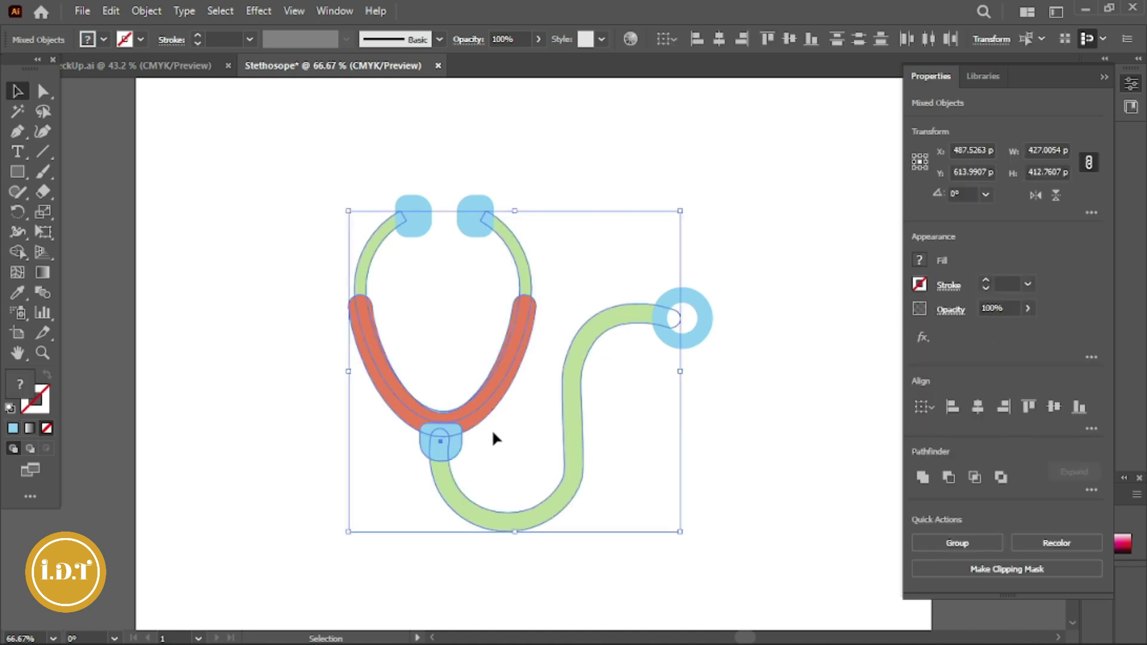
{"action": "right_click", "coordinate": [476, 418]}
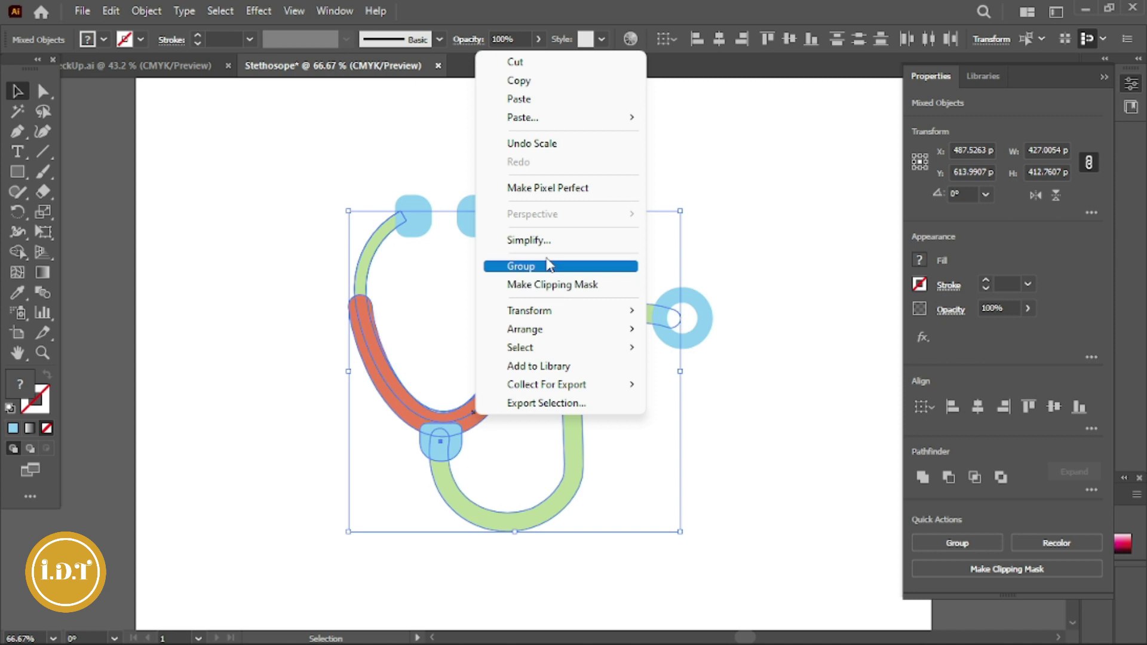
{"action": "left_click", "coordinate": [748, 552]}
Centre the blue connector block under the coral headset and nudge the green tubing right.
{"action": "left_click", "coordinate": [469, 395]}
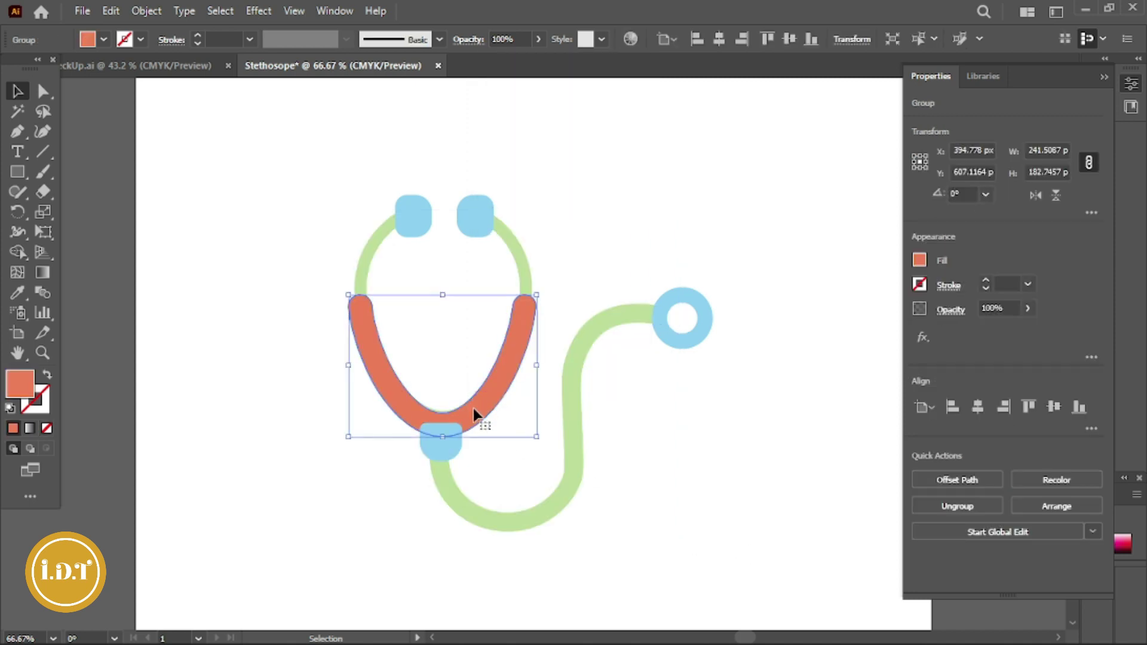
{"action": "left_click", "coordinate": [456, 454], "text": "shift"}
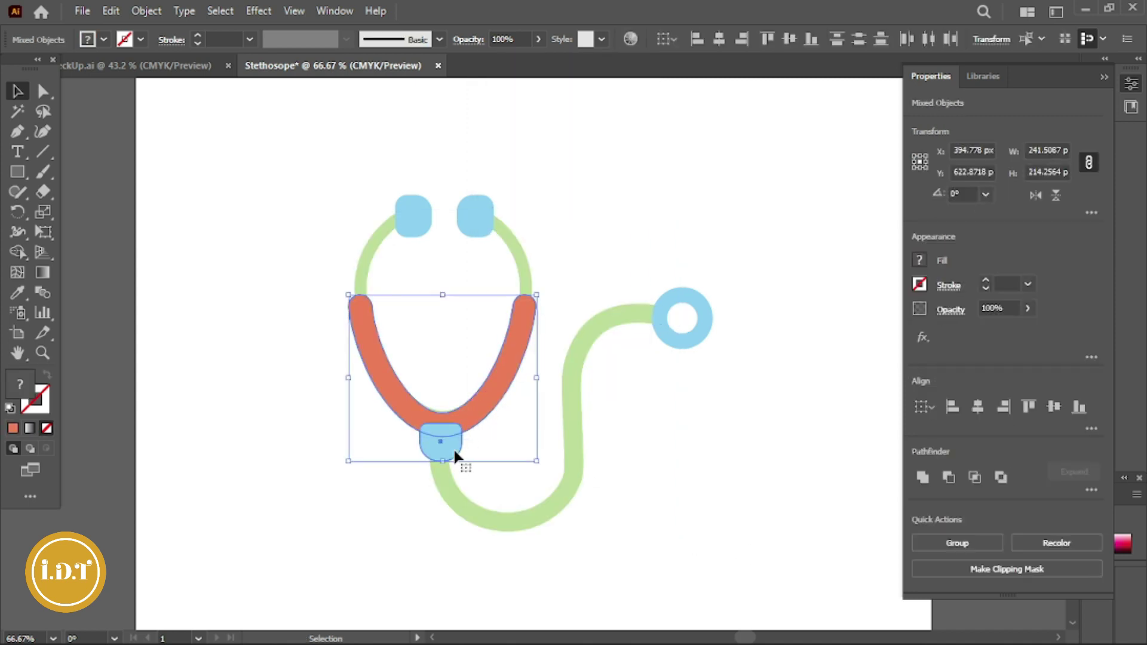
{"action": "left_click", "coordinate": [980, 407]}
{"action": "left_click", "coordinate": [726, 470]}
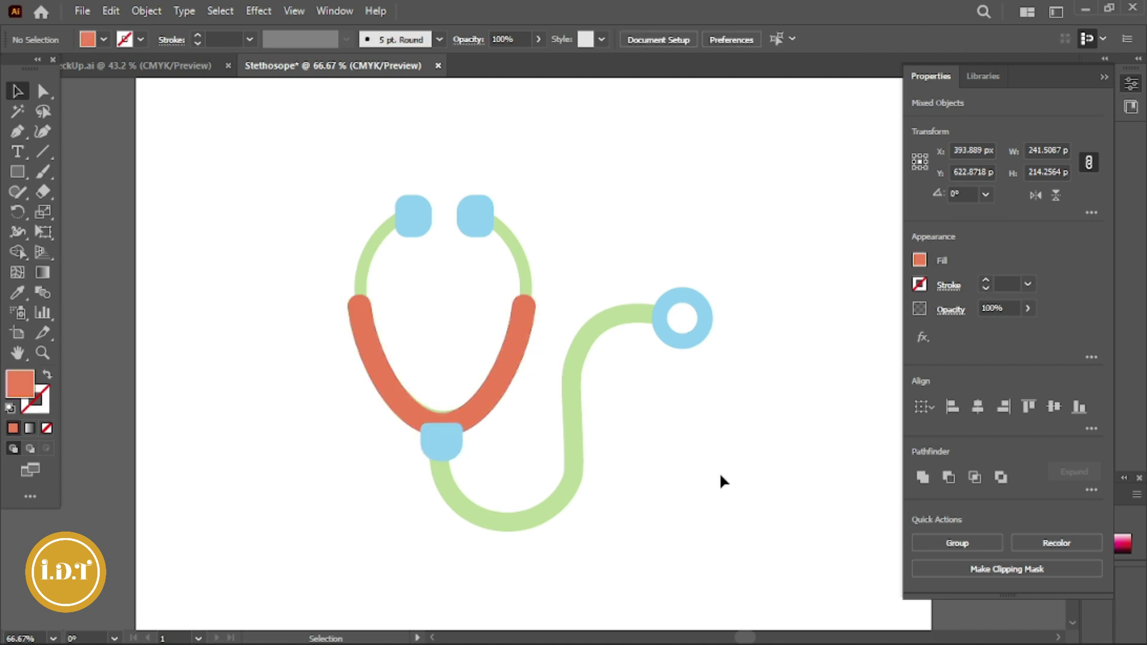
{"action": "left_click", "coordinate": [462, 491]}
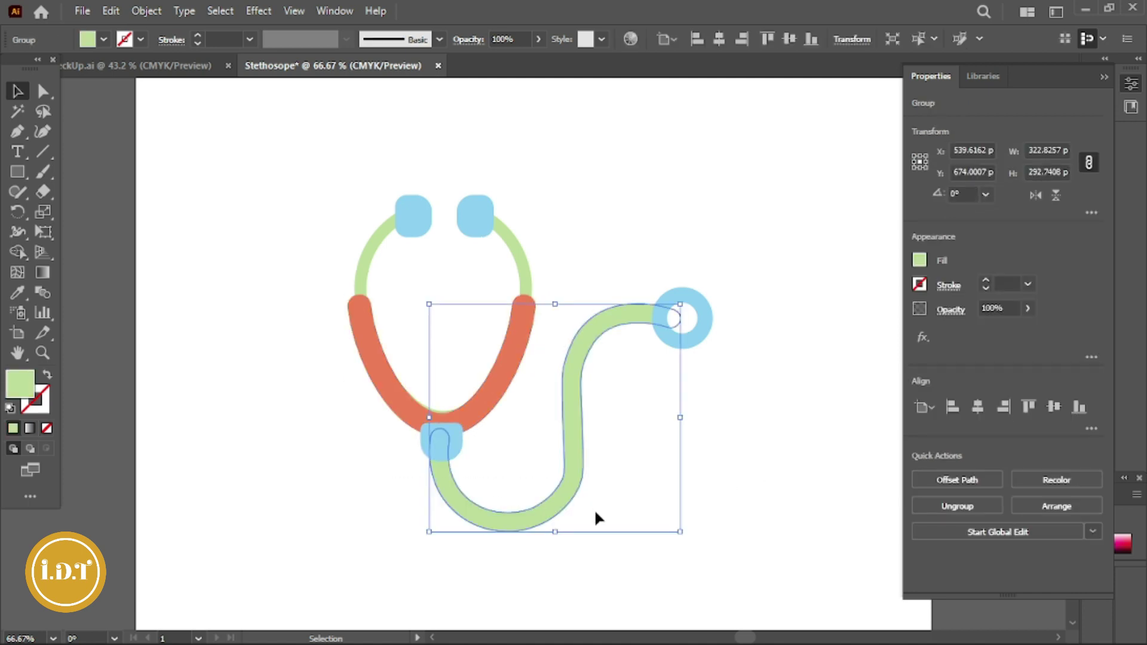
{"action": "key", "text": "Right"}
{"action": "key", "text": "Right"}
{"action": "key", "text": "Right"}
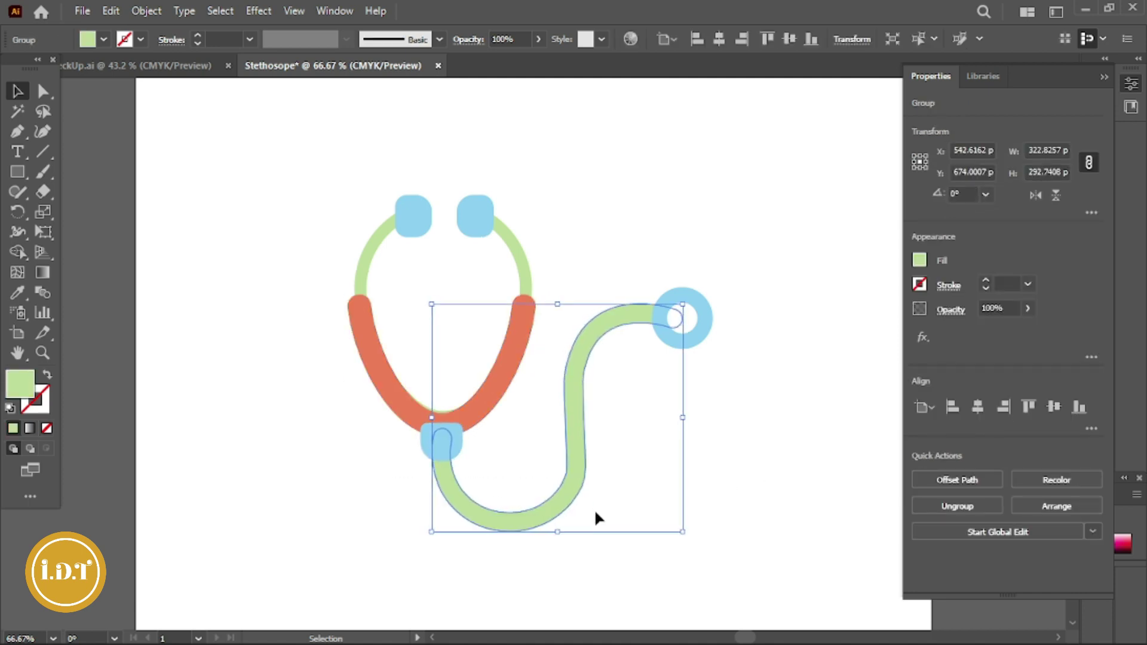
{"action": "left_click", "coordinate": [587, 181]}
{"action": "scroll", "coordinate": [587, 182], "scroll_direction": "down", "scroll_amount": 1}
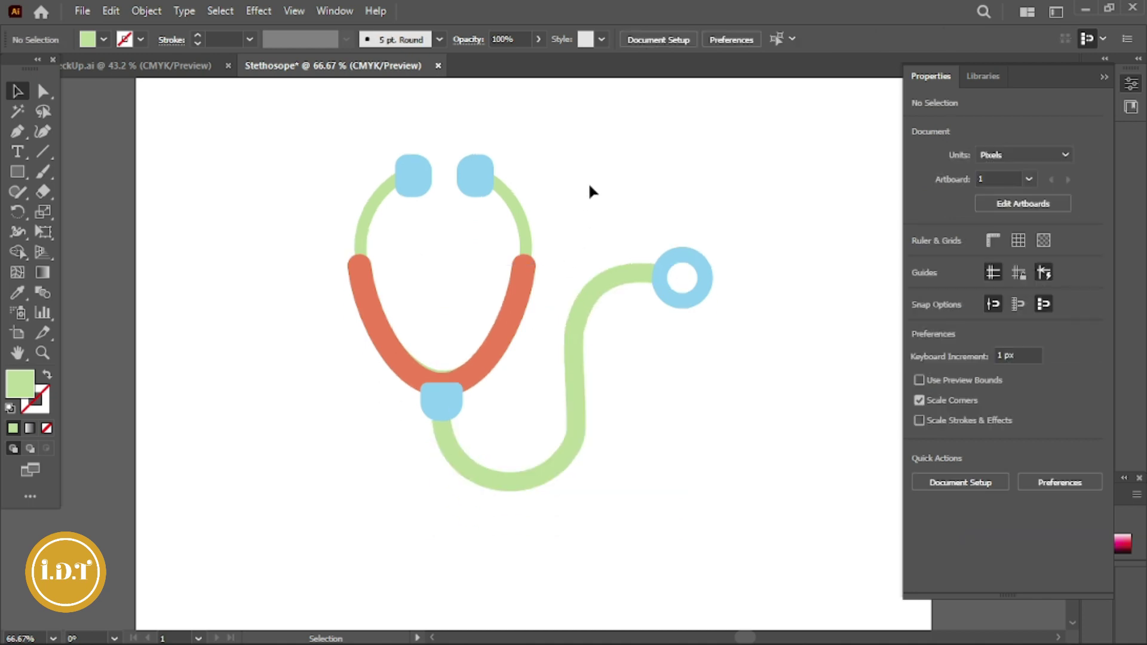
{"action": "key", "text": "ctrl+minus"}
{"action": "key", "text": "ctrl+minus"}
{"action": "key", "text": "ctrl+minus"}
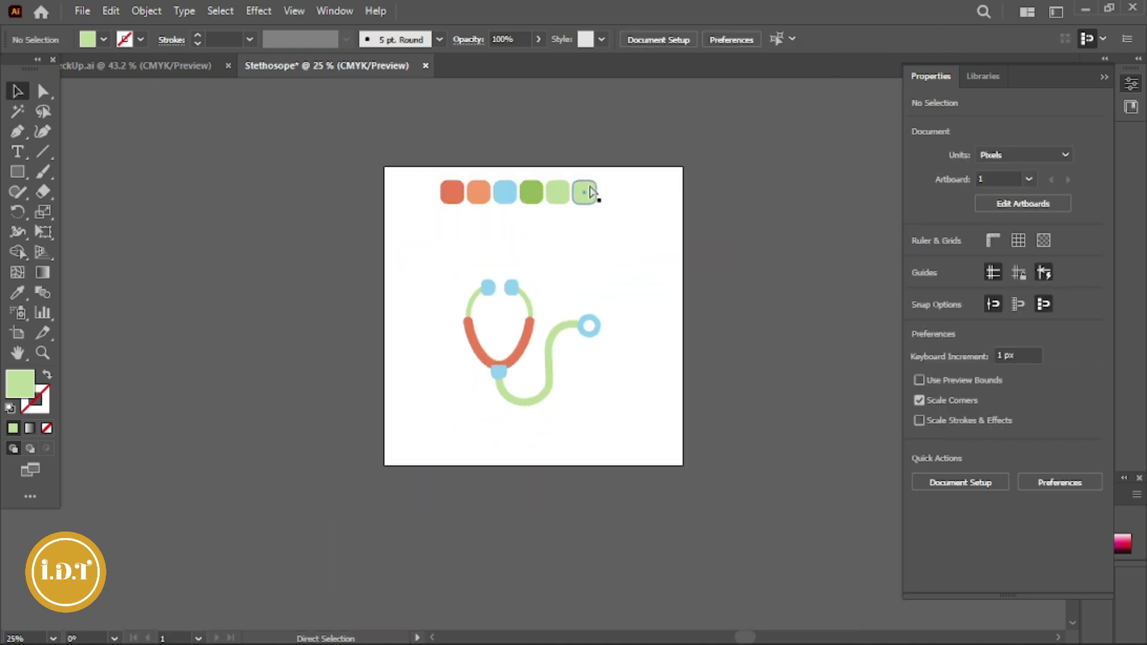
{"action": "key", "text": "ctrl+minus"}
{"action": "key", "text": "ctrl+plus"}
{"action": "key", "text": "ctrl+plus"}
{"action": "key", "text": "ctrl+plus"}
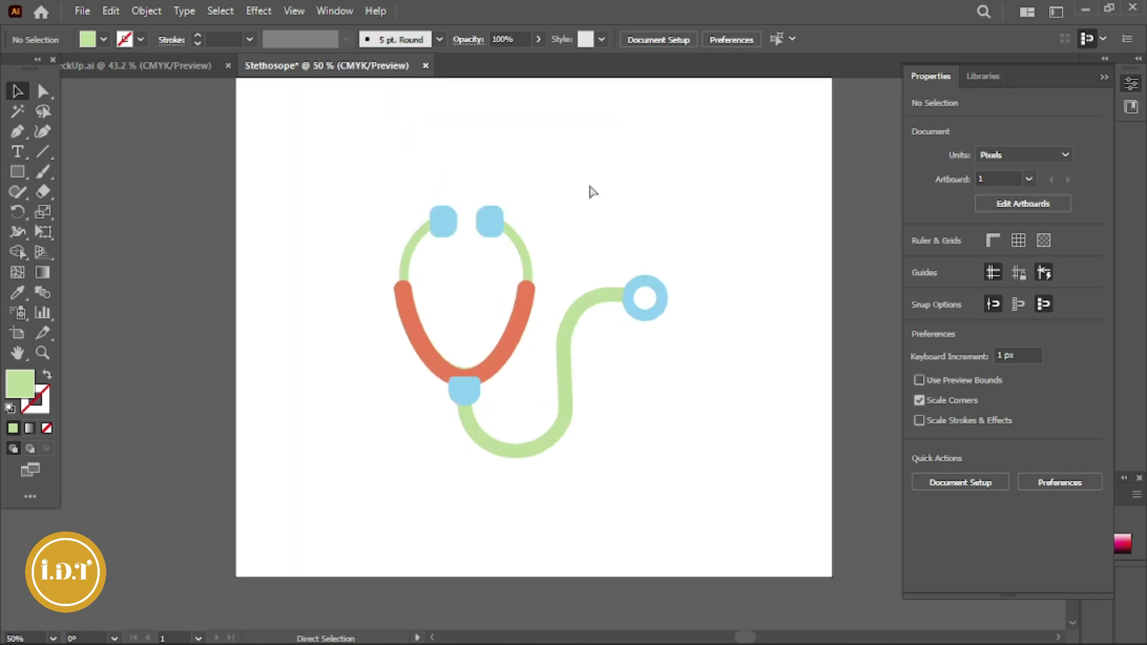
{"action": "left_click", "coordinate": [564, 417]}
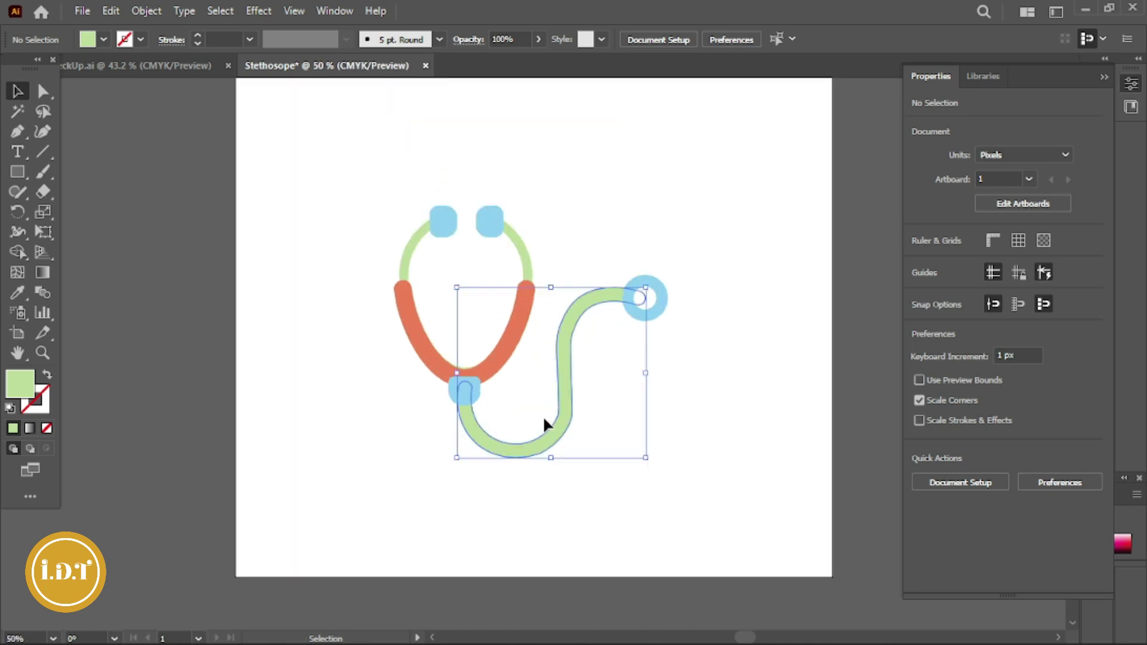
{"action": "left_click", "coordinate": [50, 129]}
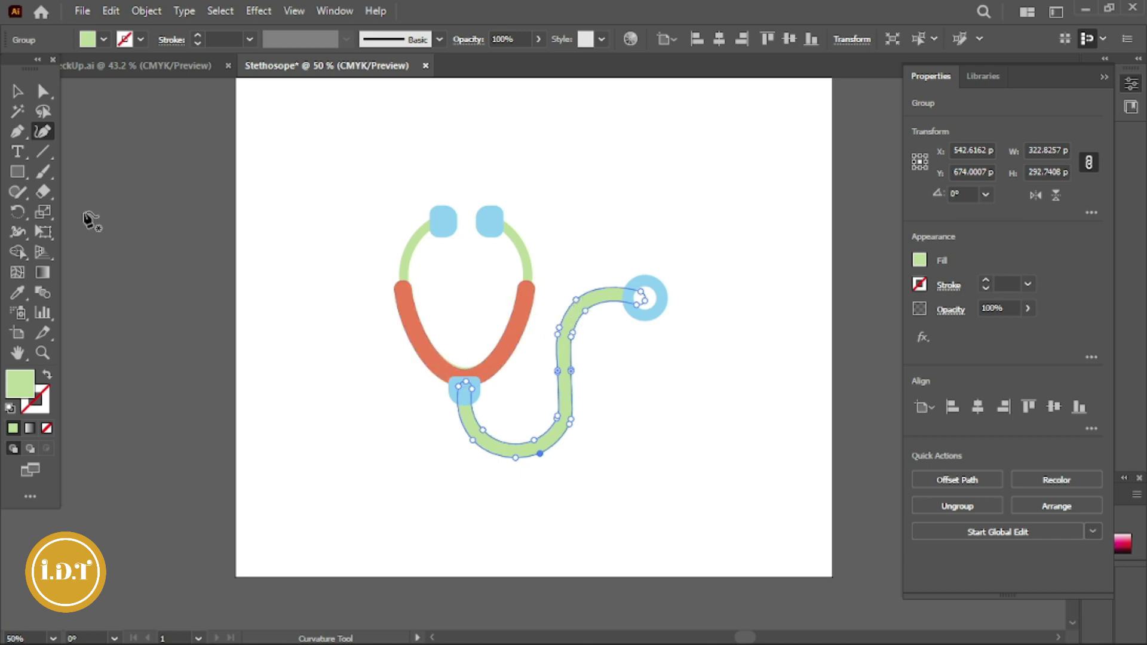
{"action": "left_click", "coordinate": [16, 91]}
{"action": "left_click", "coordinate": [325, 143]}
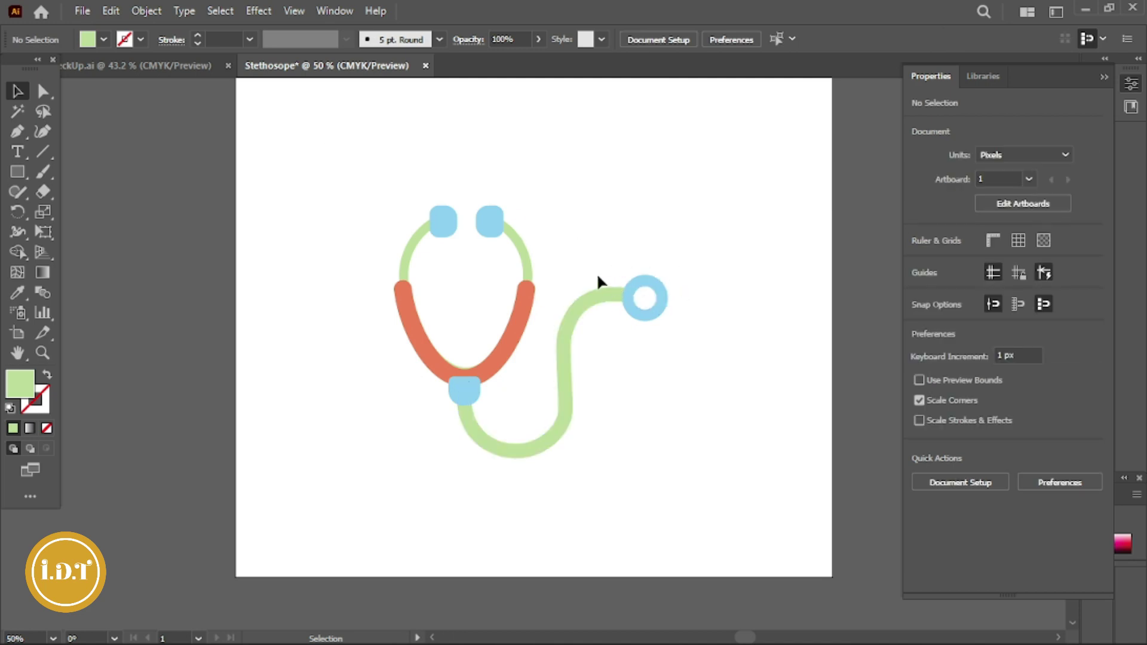
Move the blue ring chest piece left so it sits on the green tube's end.
{"action": "left_click", "coordinate": [651, 293]}
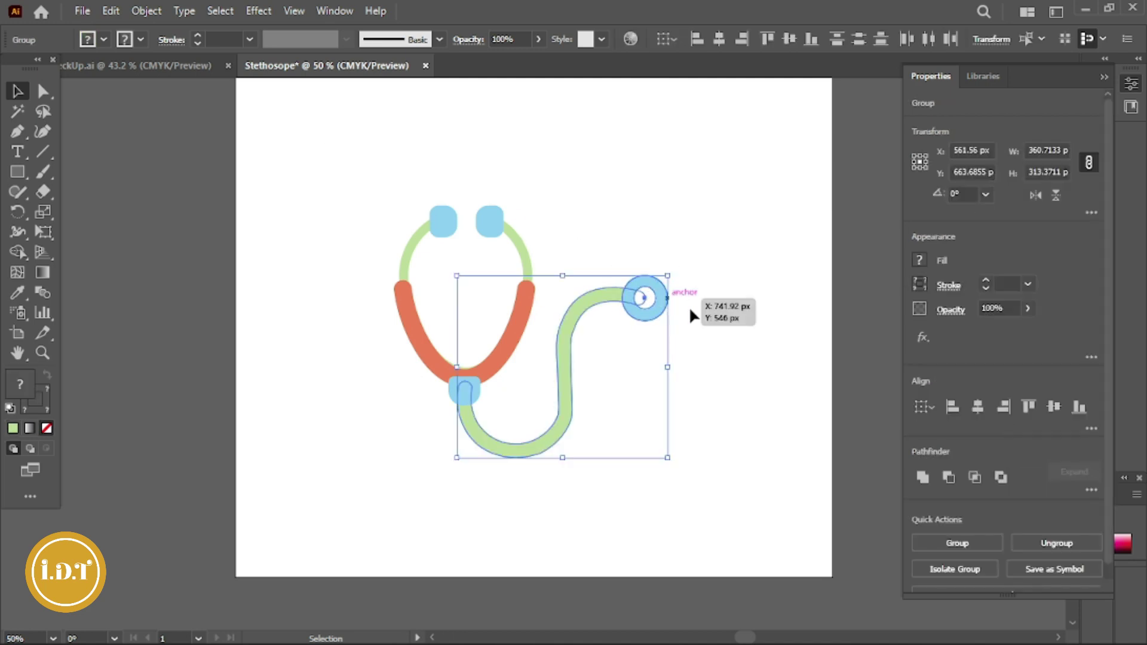
{"action": "left_click", "coordinate": [689, 306]}
{"action": "left_click", "coordinate": [660, 287]}
{"action": "left_click_drag", "start_coordinate": [646, 283], "coordinate": [623, 284]}
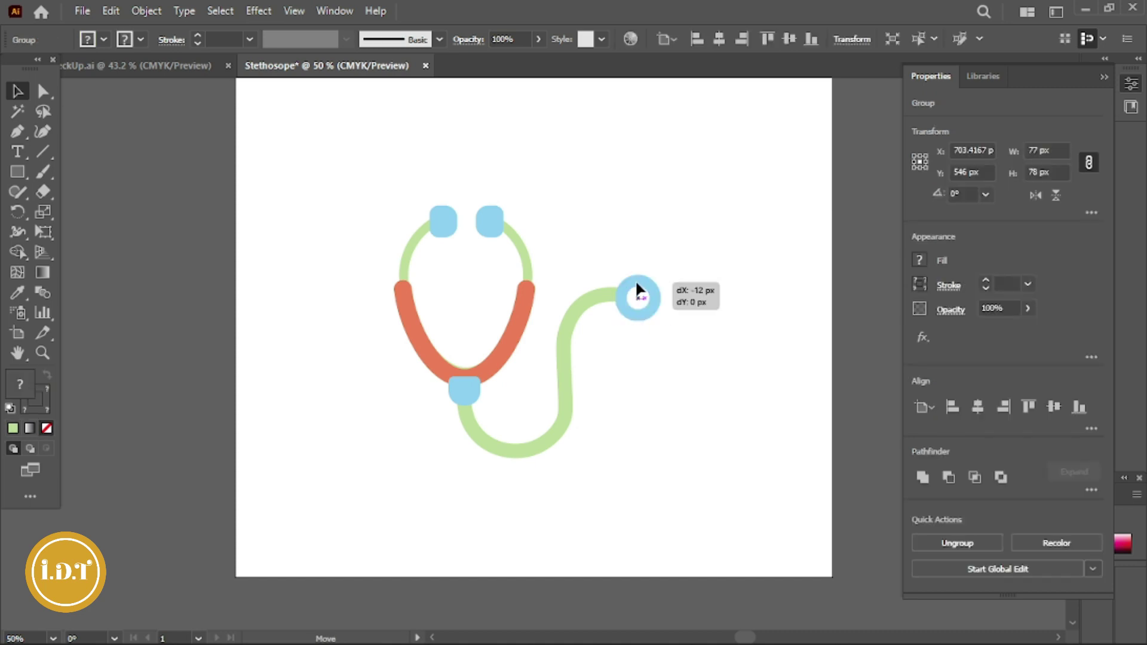
{"action": "left_click", "coordinate": [693, 364]}
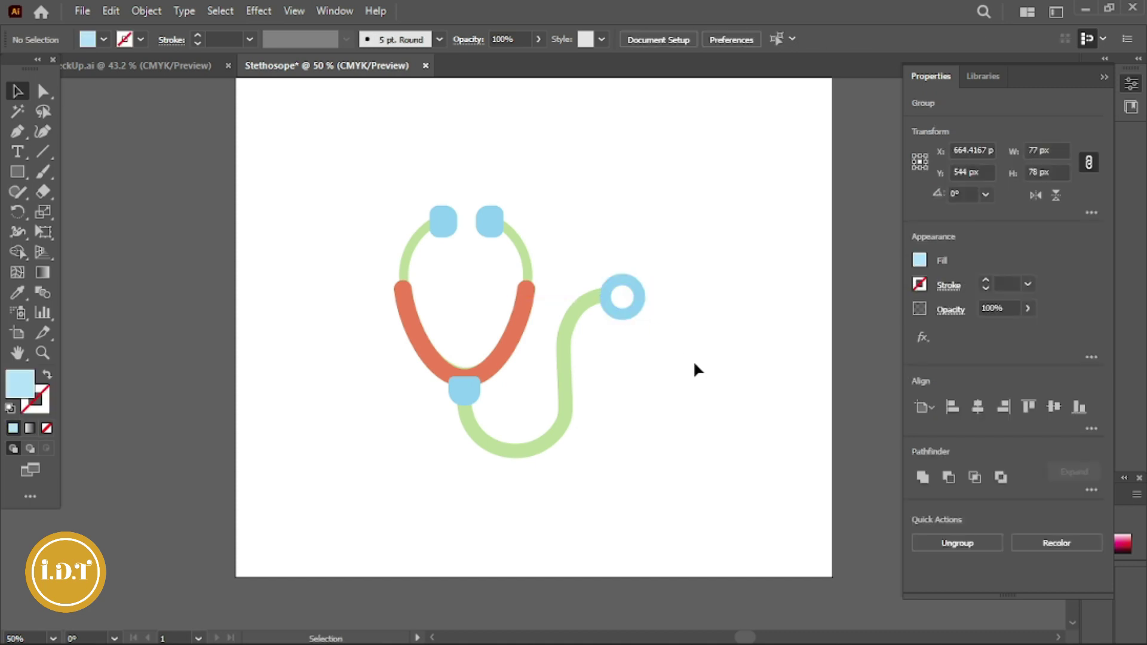
{"action": "left_click_drag", "start_coordinate": [611, 299], "coordinate": [610, 298]}
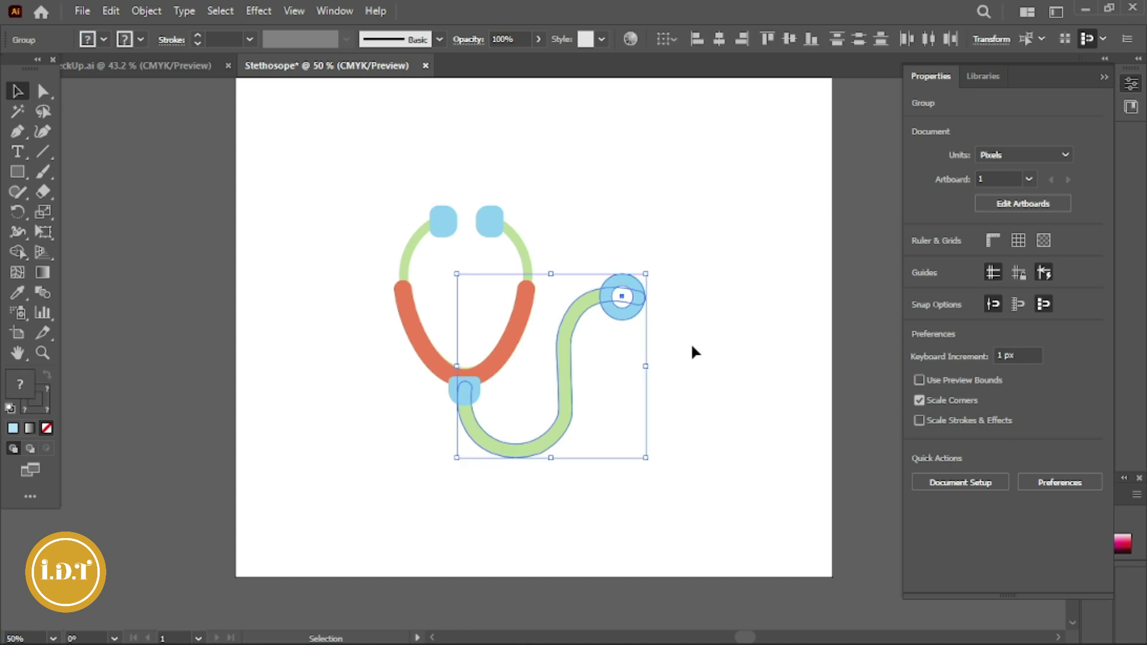
{"action": "left_click", "coordinate": [691, 342]}
{"action": "left_click", "coordinate": [643, 297]}
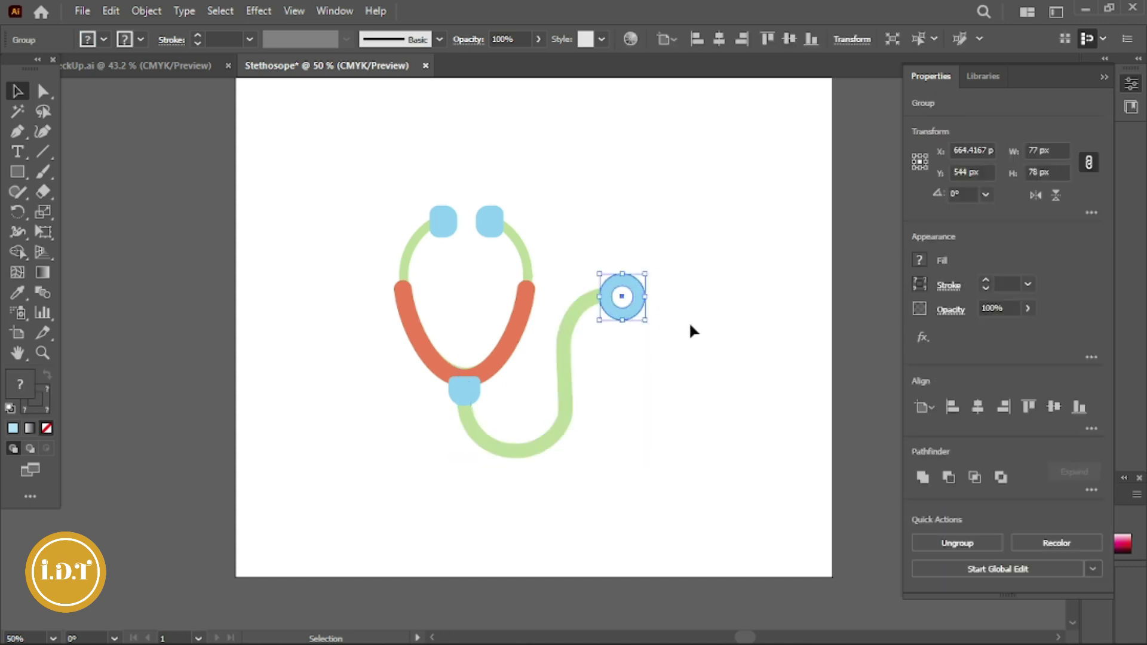